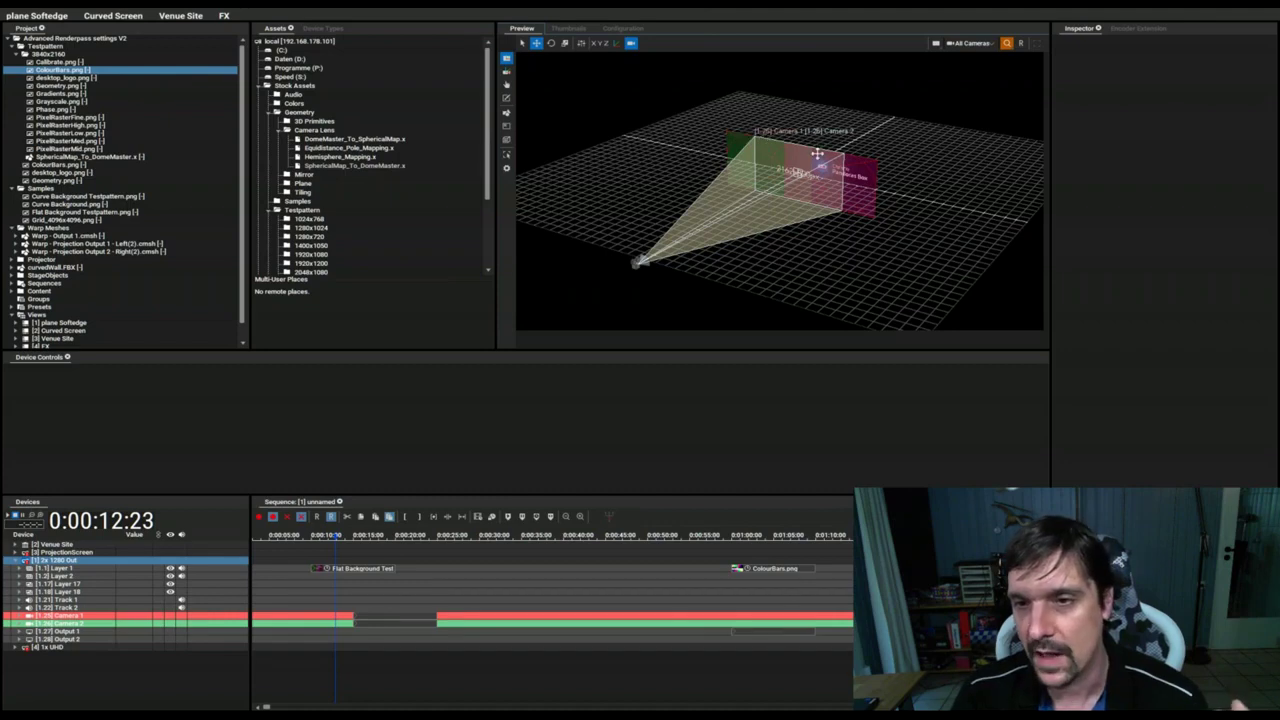
Step: Examine the 2162x800px test pattern plane up close in the preview with the camera frustums hidden, and display the frustums again
drag(815, 152, 810, 190)
scroll(812, 190, up, 3)
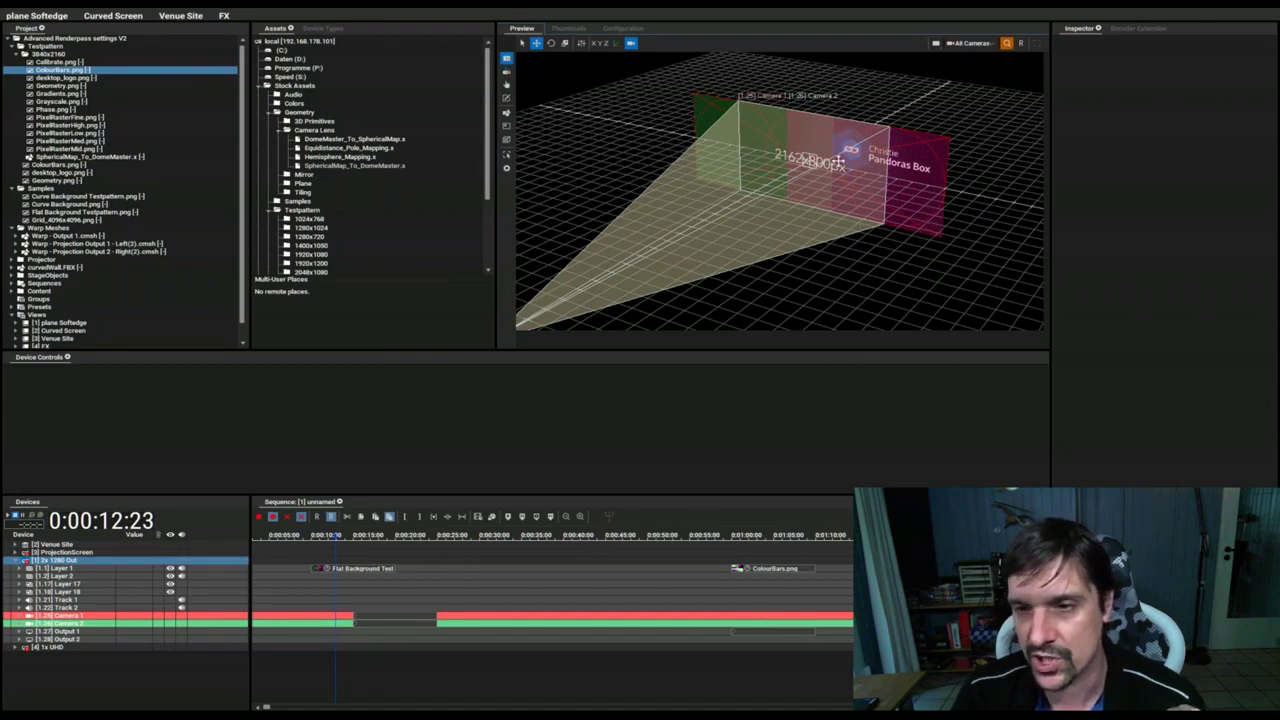
click(632, 44)
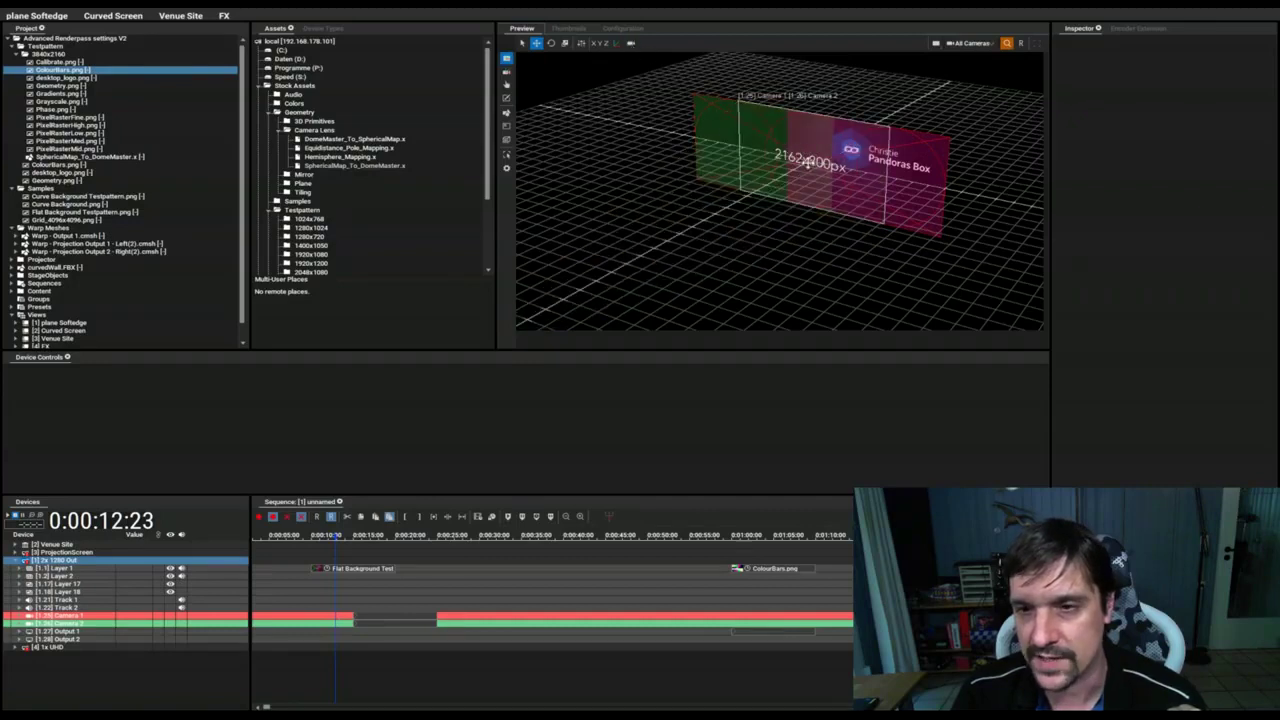
scroll(790, 160, up, 2)
scroll(827, 163, up, 1)
drag(820, 157, 734, 201)
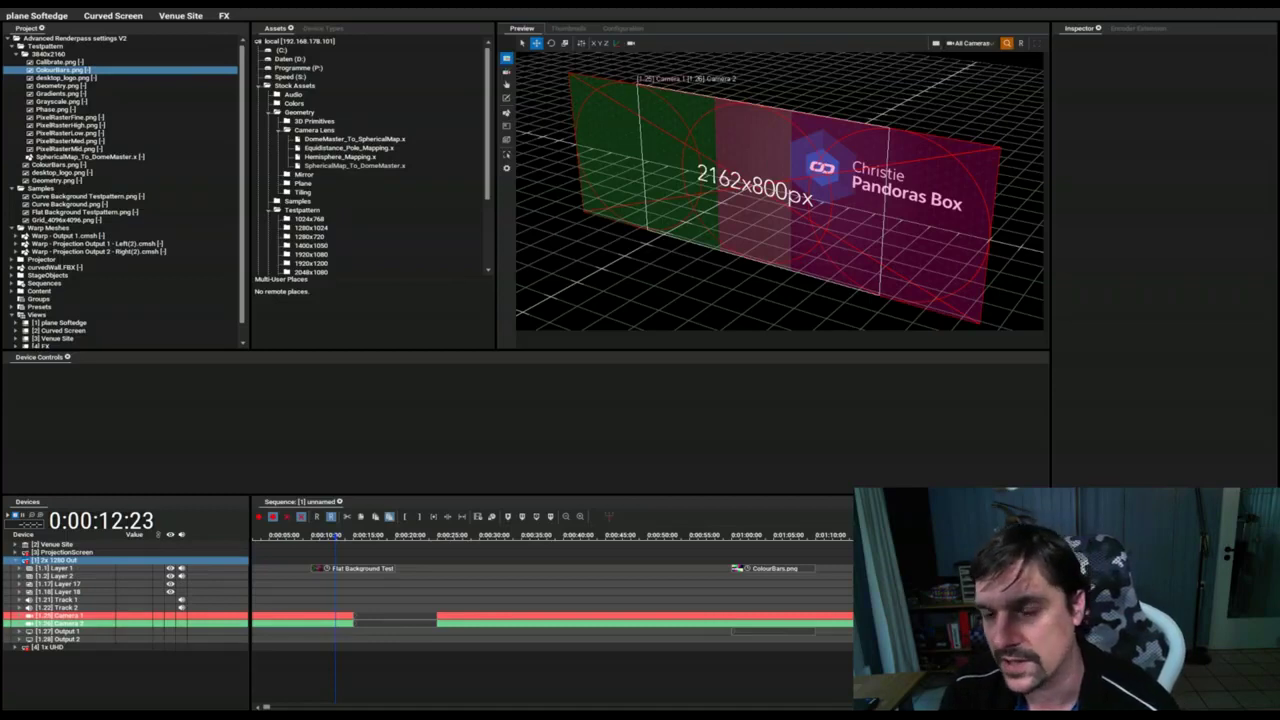
scroll(780, 190, down, 5)
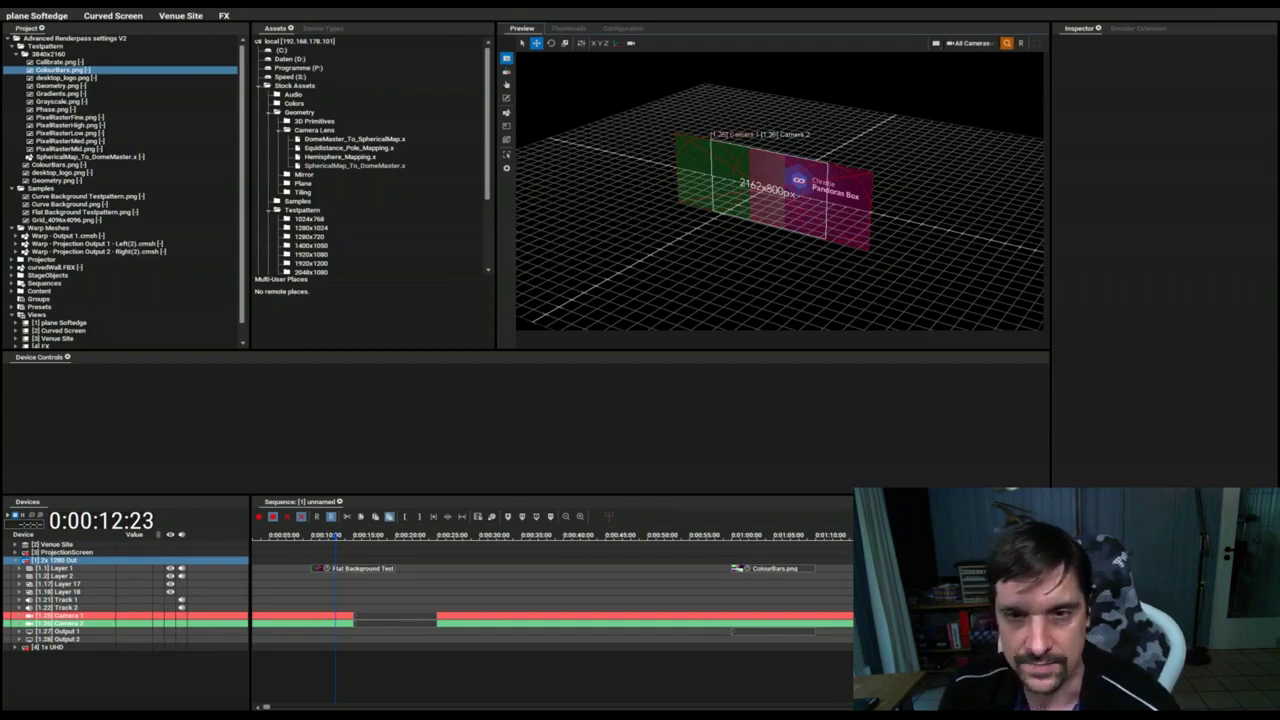
click(630, 43)
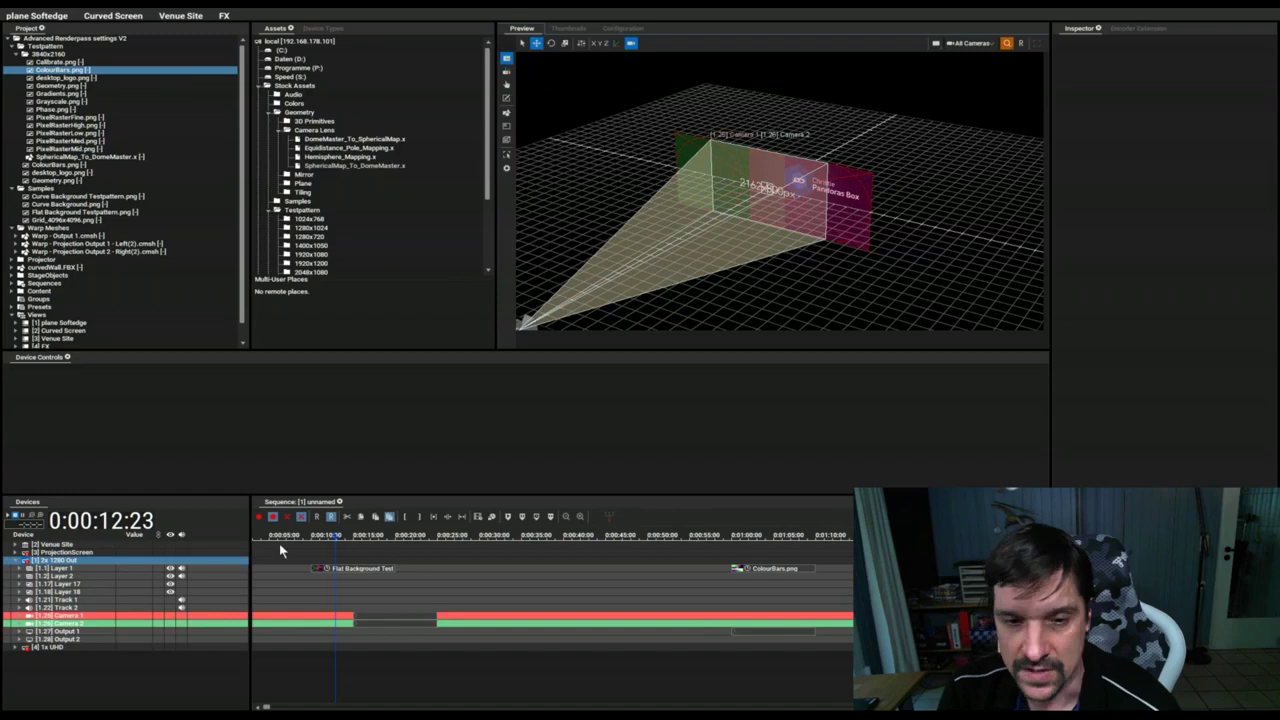
Step: Shift Camera 1 and Camera 2 apart horizontally with mirrored lens shift X offsets, using -3.780 for Camera 2
click(68, 632)
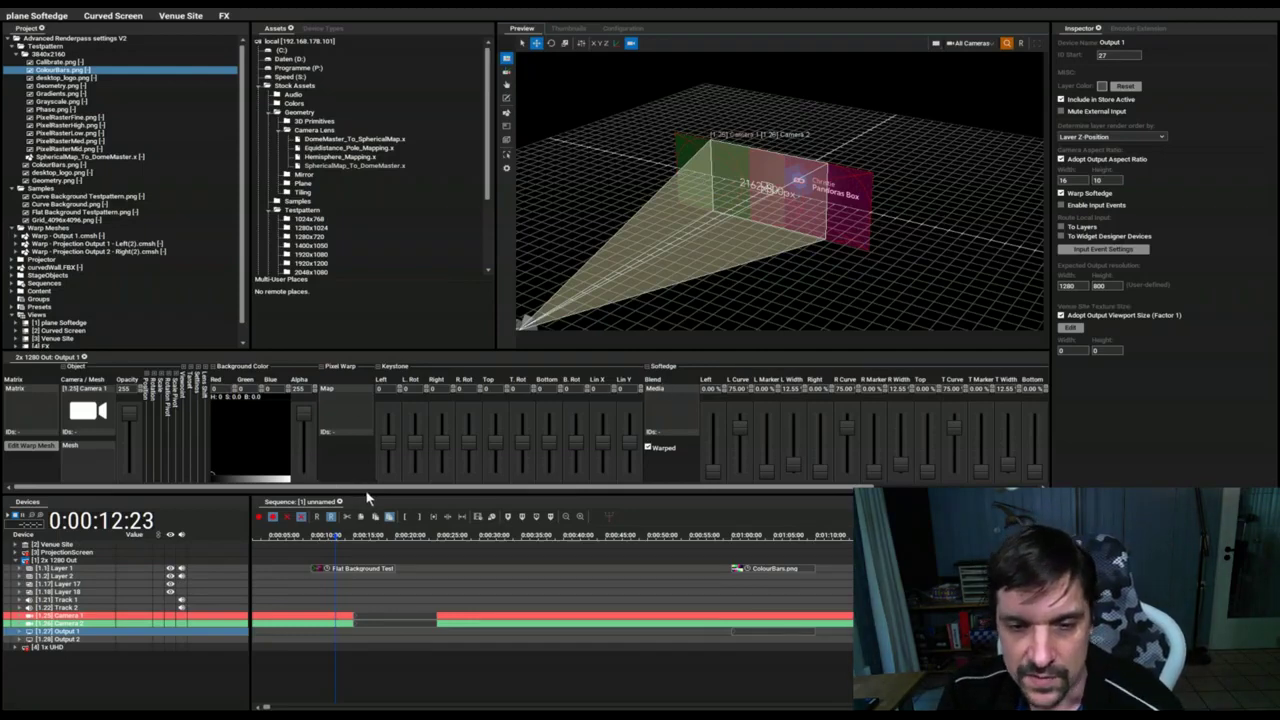
drag(366, 501, 366, 508)
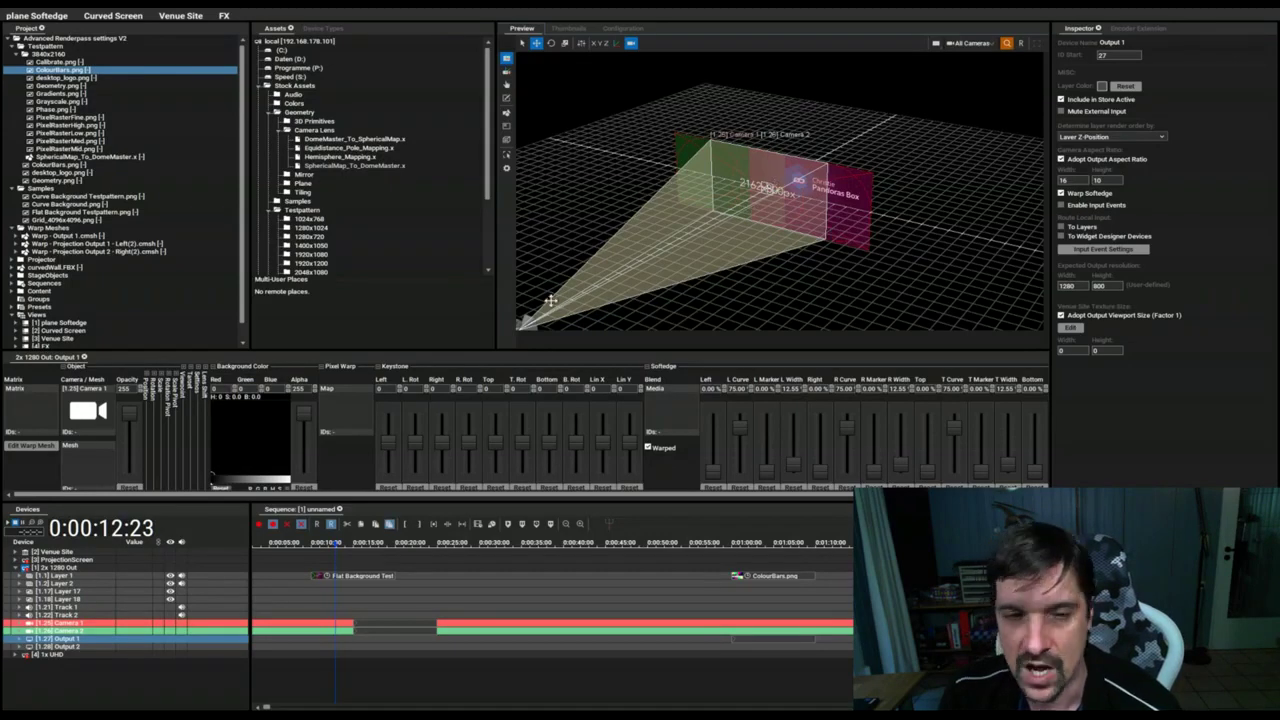
click(68, 625)
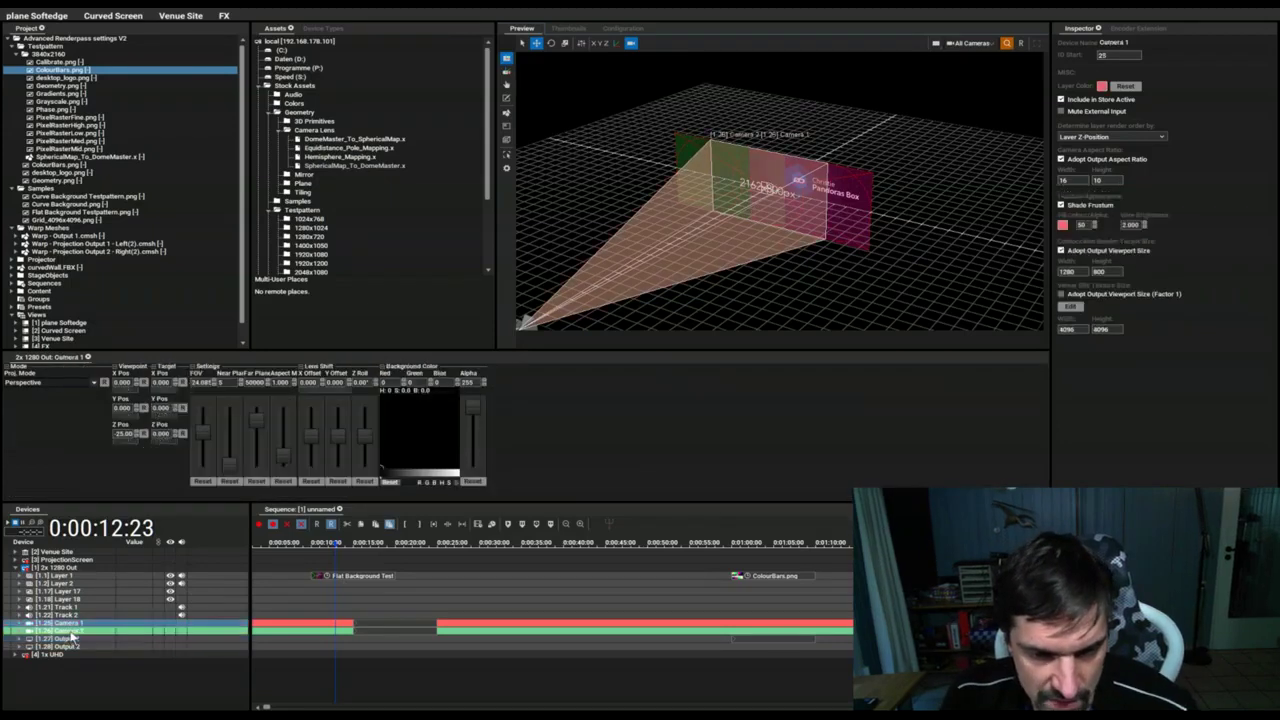
ctrl+click(113, 632)
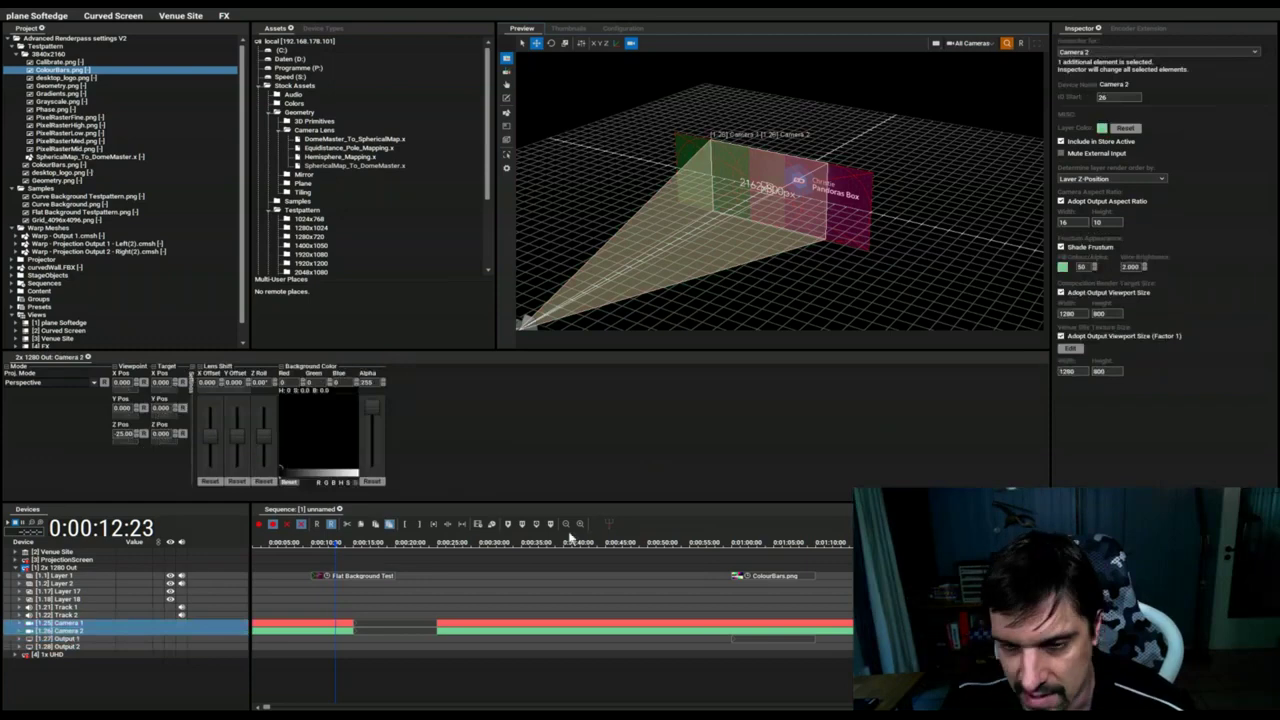
drag(208, 388, 216, 407)
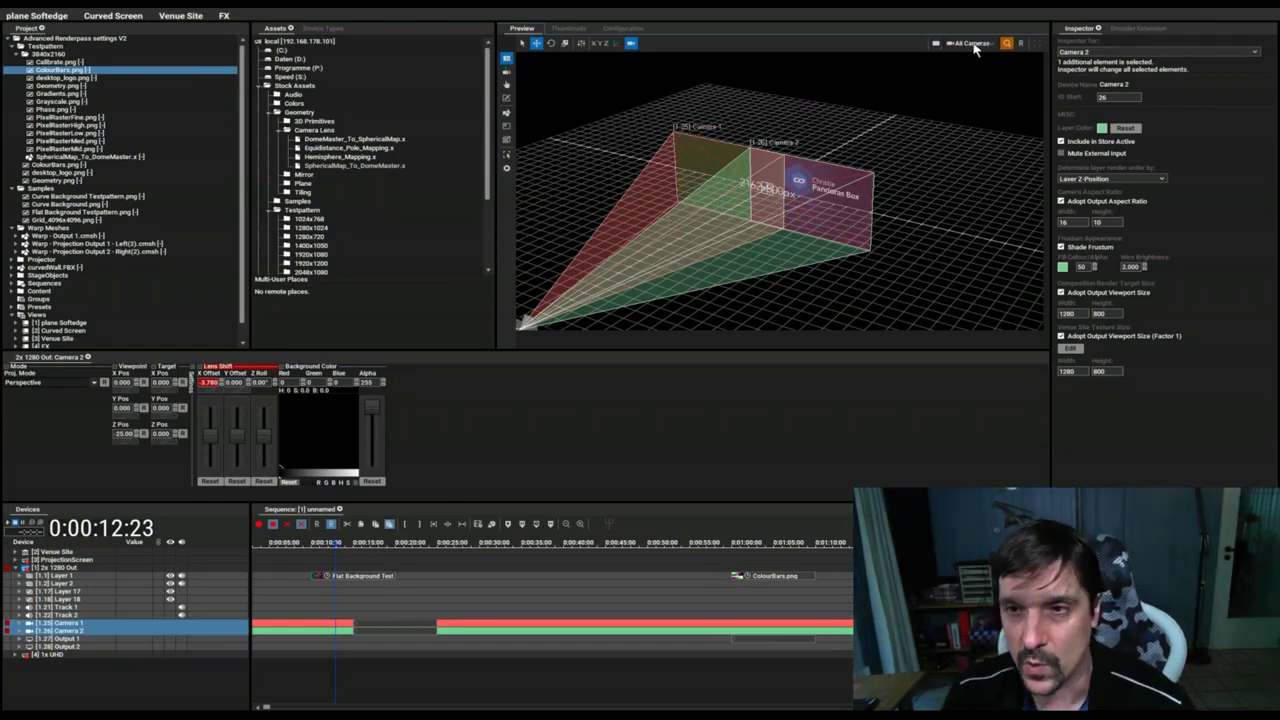
Step: Preview Output 1 and fine-tune the mirrored lens shift of both cameras, with Camera 2's X offset at -3.680
click(972, 119)
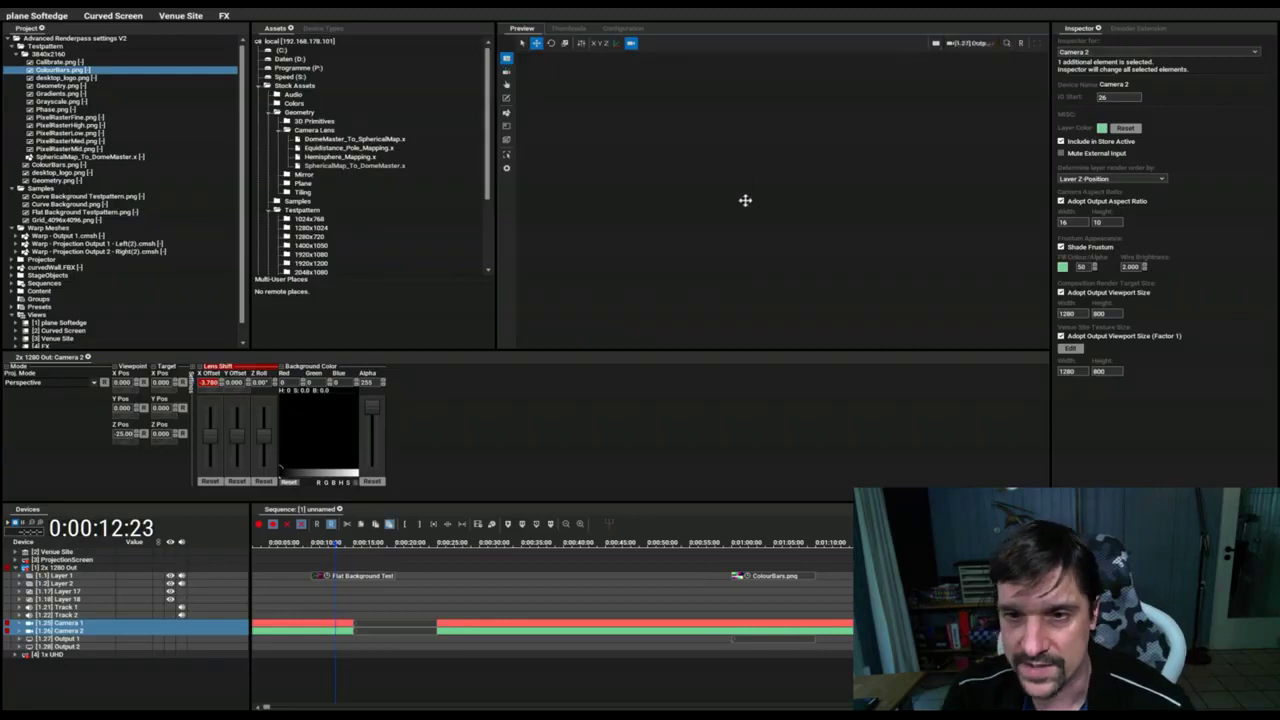
scroll(727, 198, down, 2)
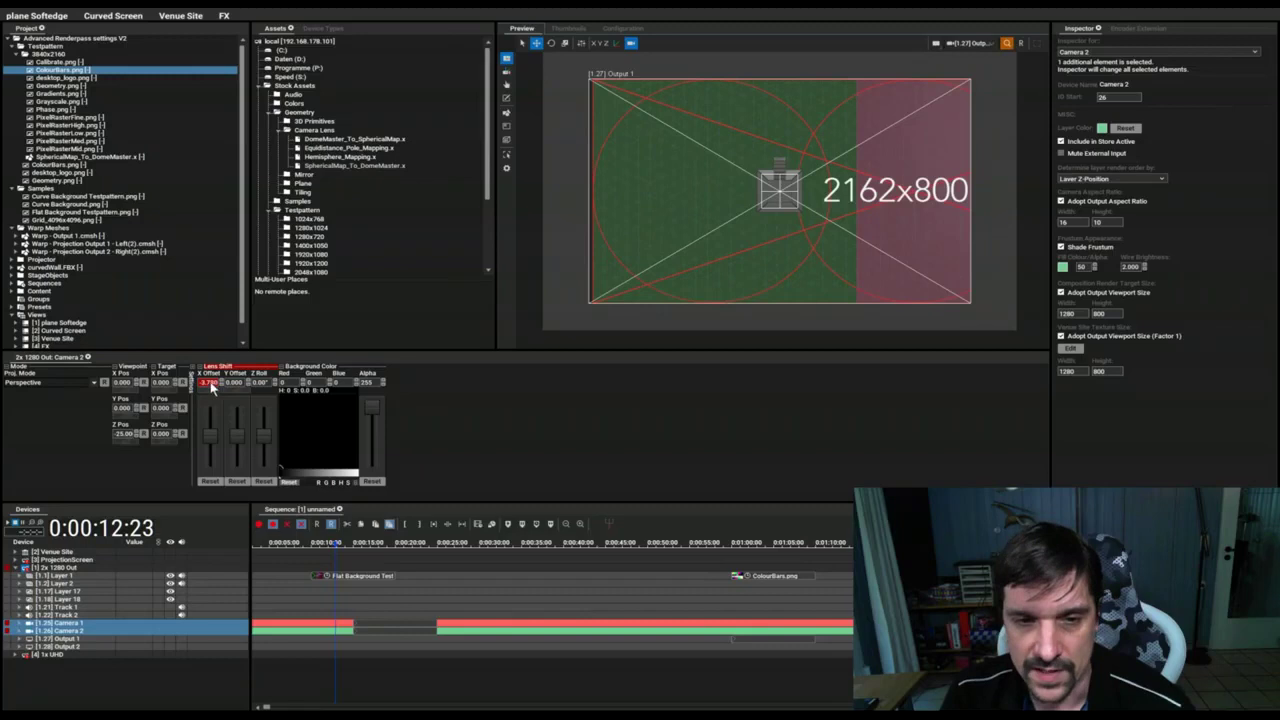
drag(211, 388, 213, 389)
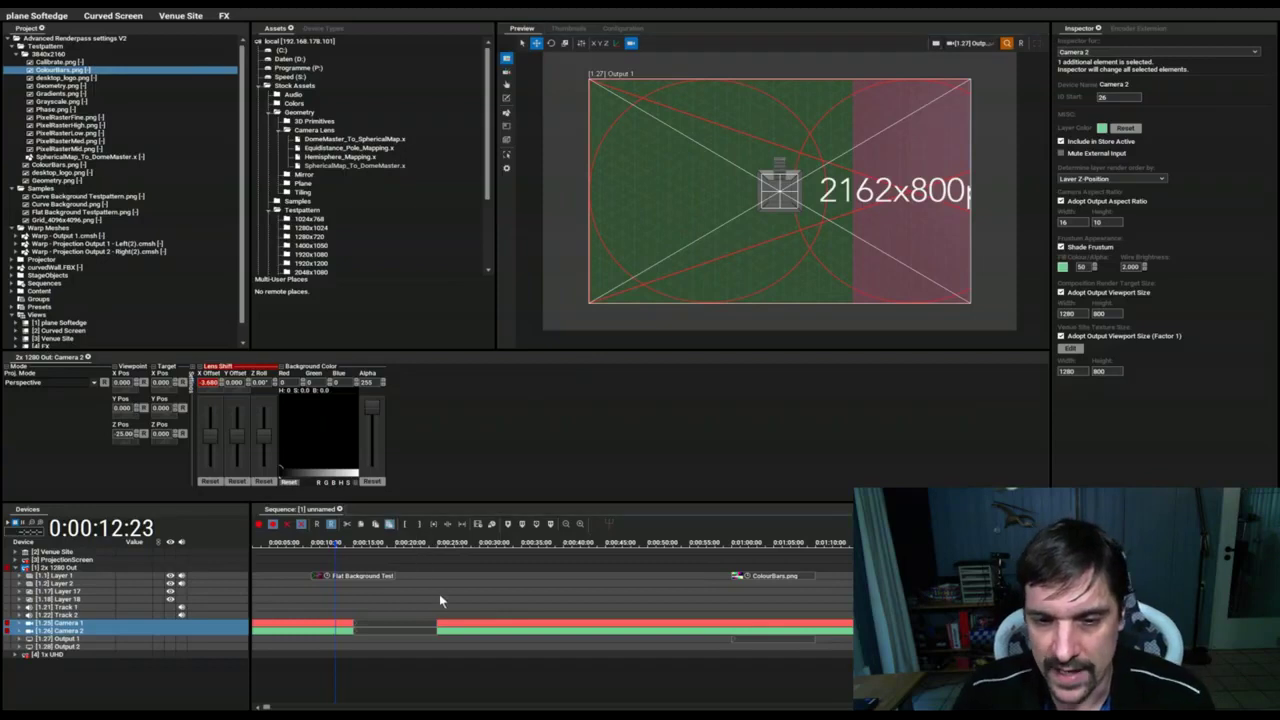
Step: Store the X lens shift of both cameras at 0:00:15:00 in the sequence, with the preview on All Cameras
key(ctrl+Right)
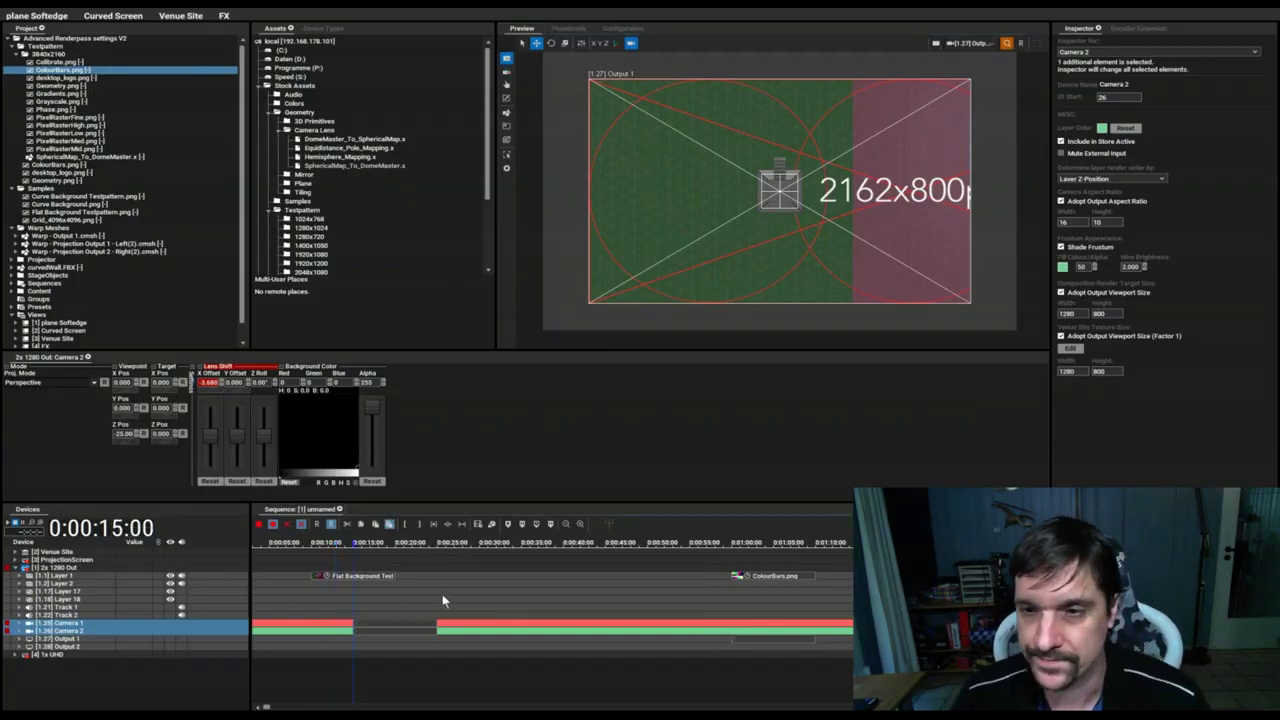
click(969, 45)
click(600, 323)
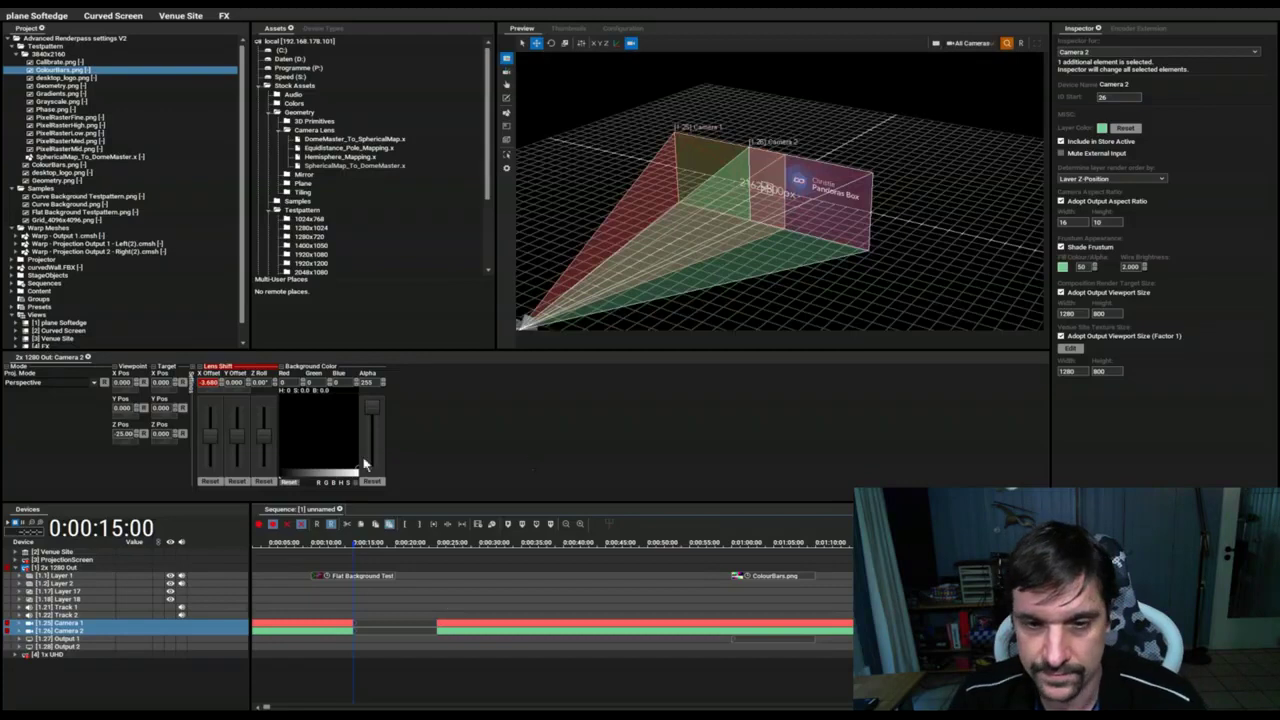
click(257, 523)
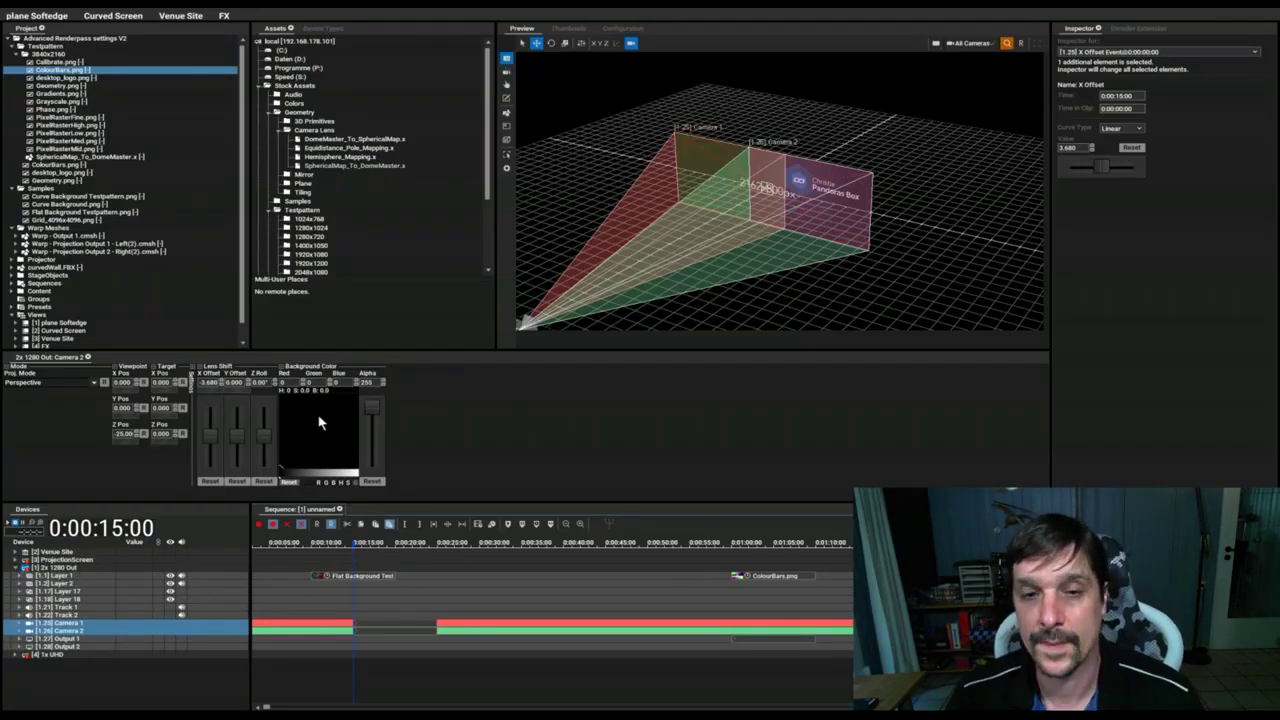
Step: Switch to the Curved Screen view, expand the Venue Site and ProjectionScreen devices, and move the sequence to 0:00:34:08
double_click(62, 567)
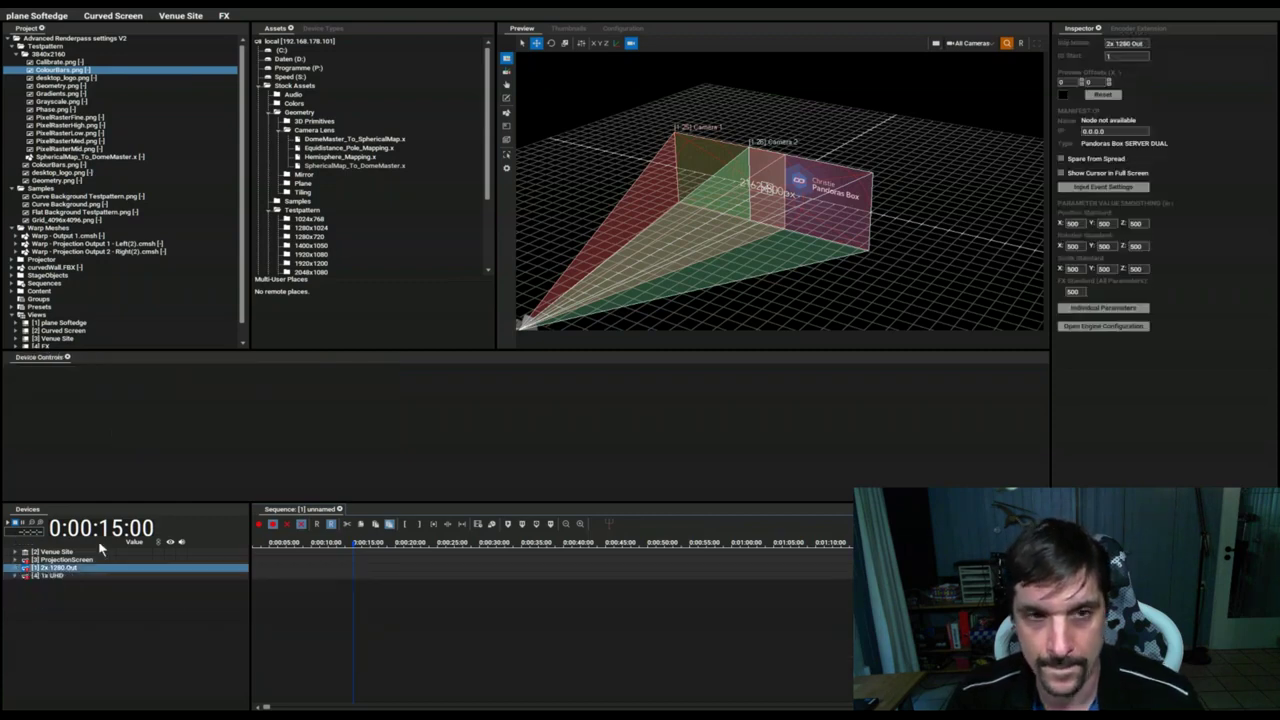
click(130, 16)
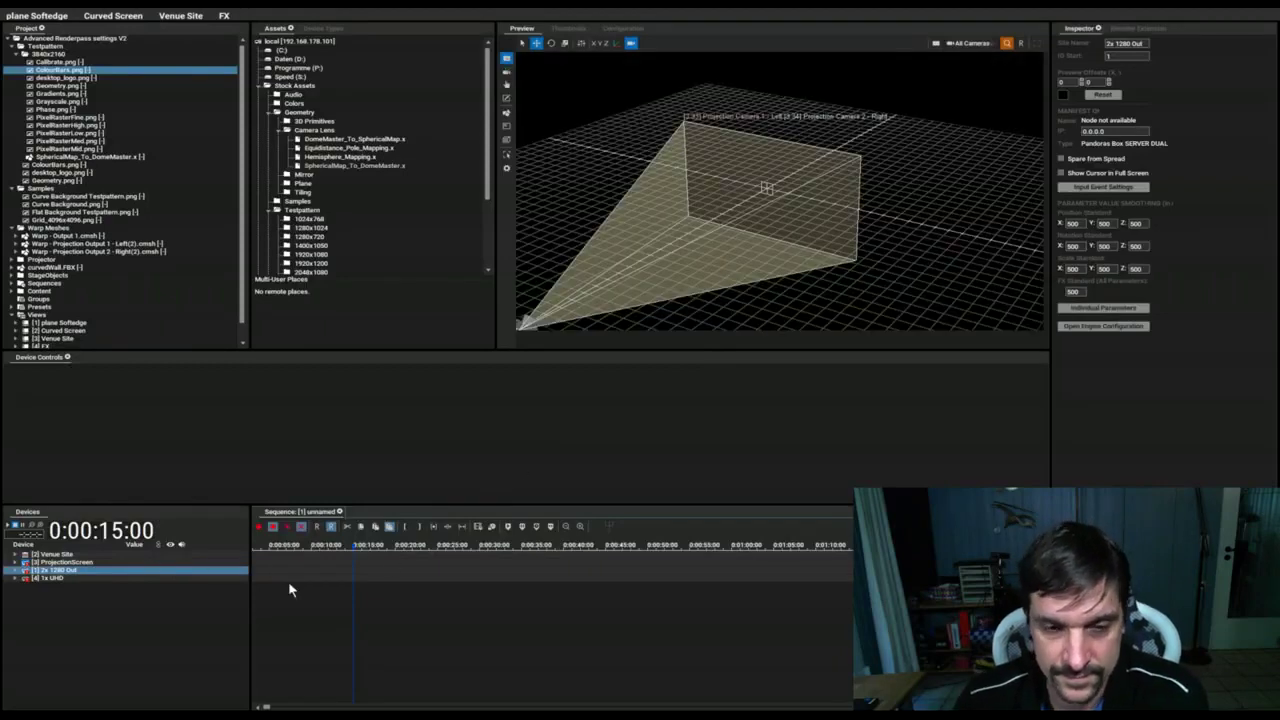
click(54, 555)
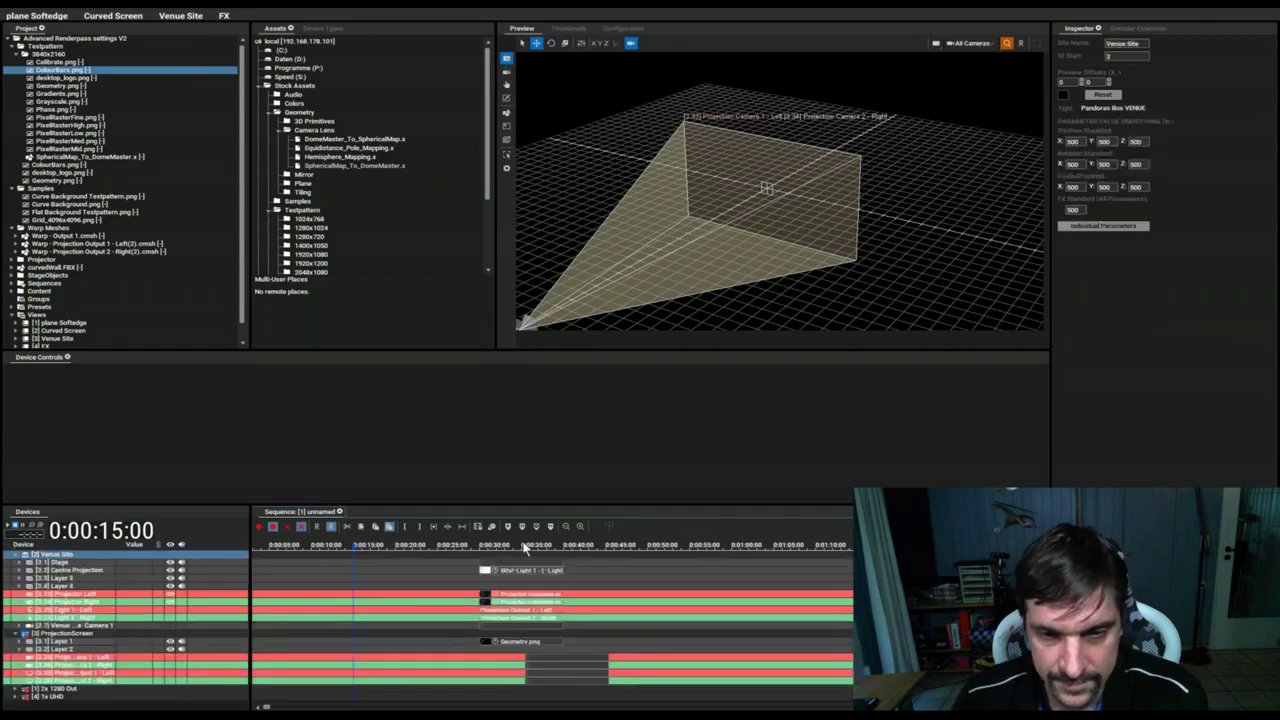
click(518, 547)
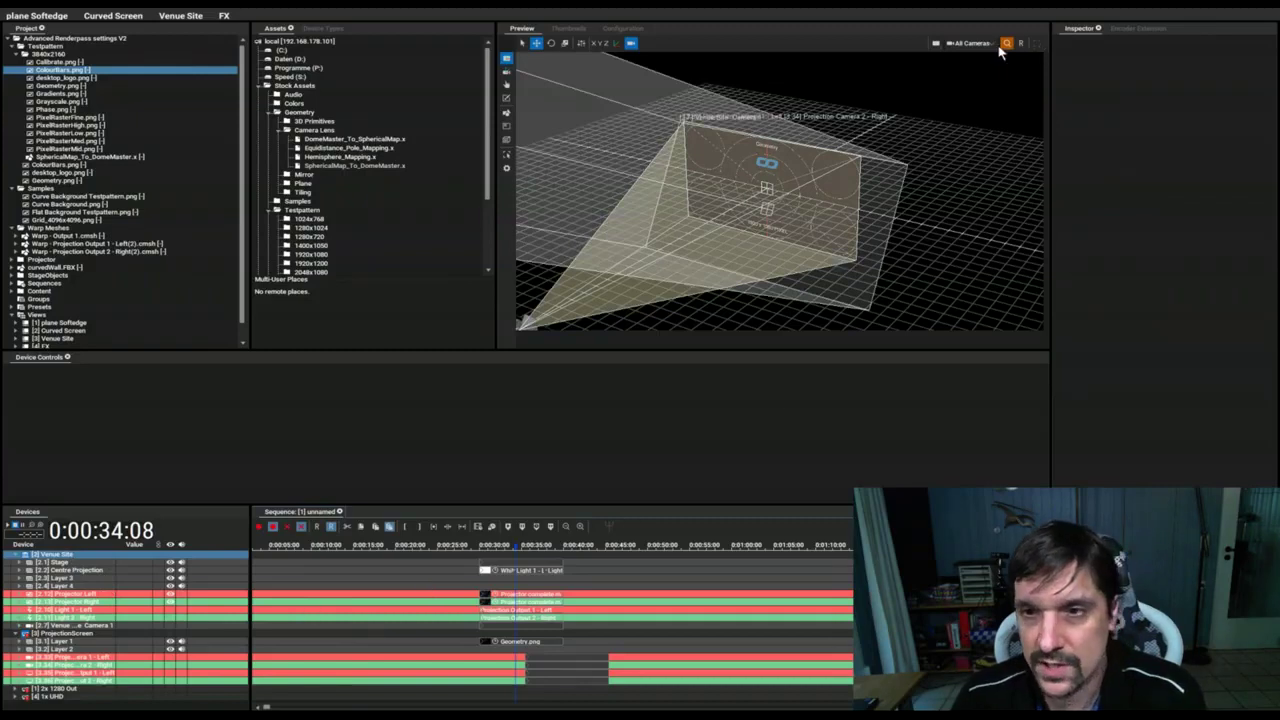
Step: Examine the stage, projectors and curved screen through Venue Site Camera 1 with the camera frustums hidden
click(966, 47)
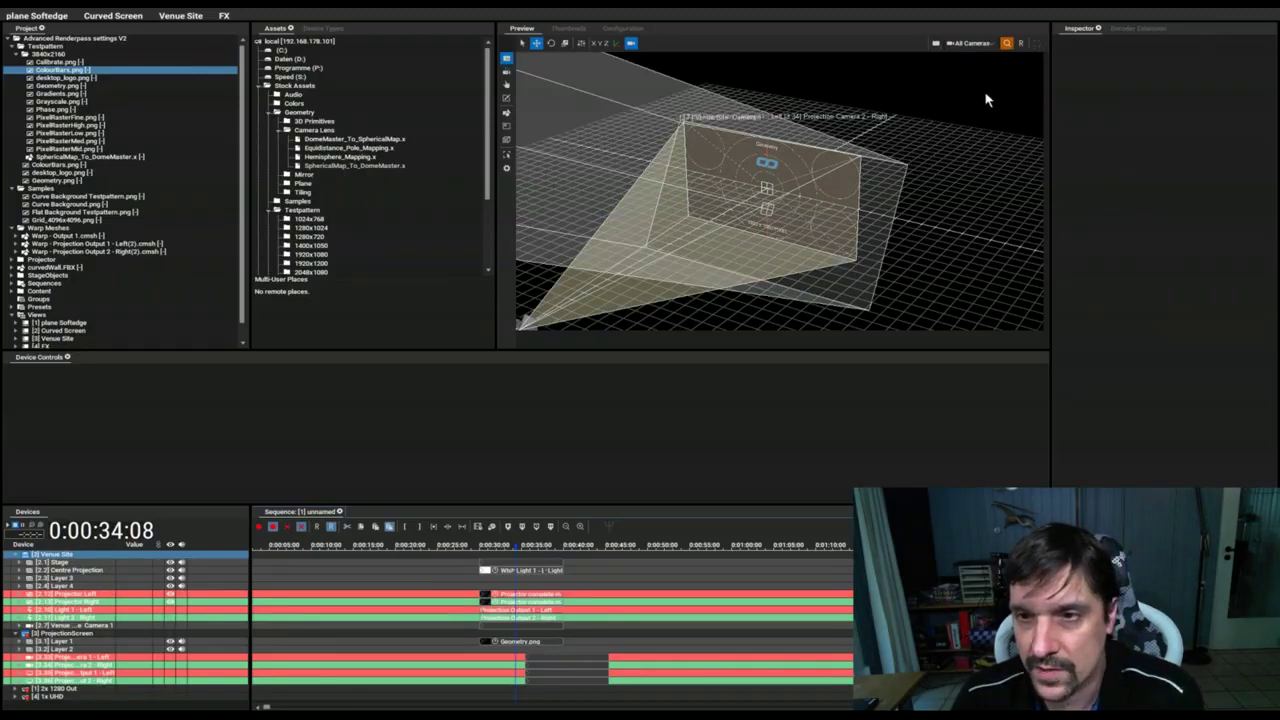
click(986, 96)
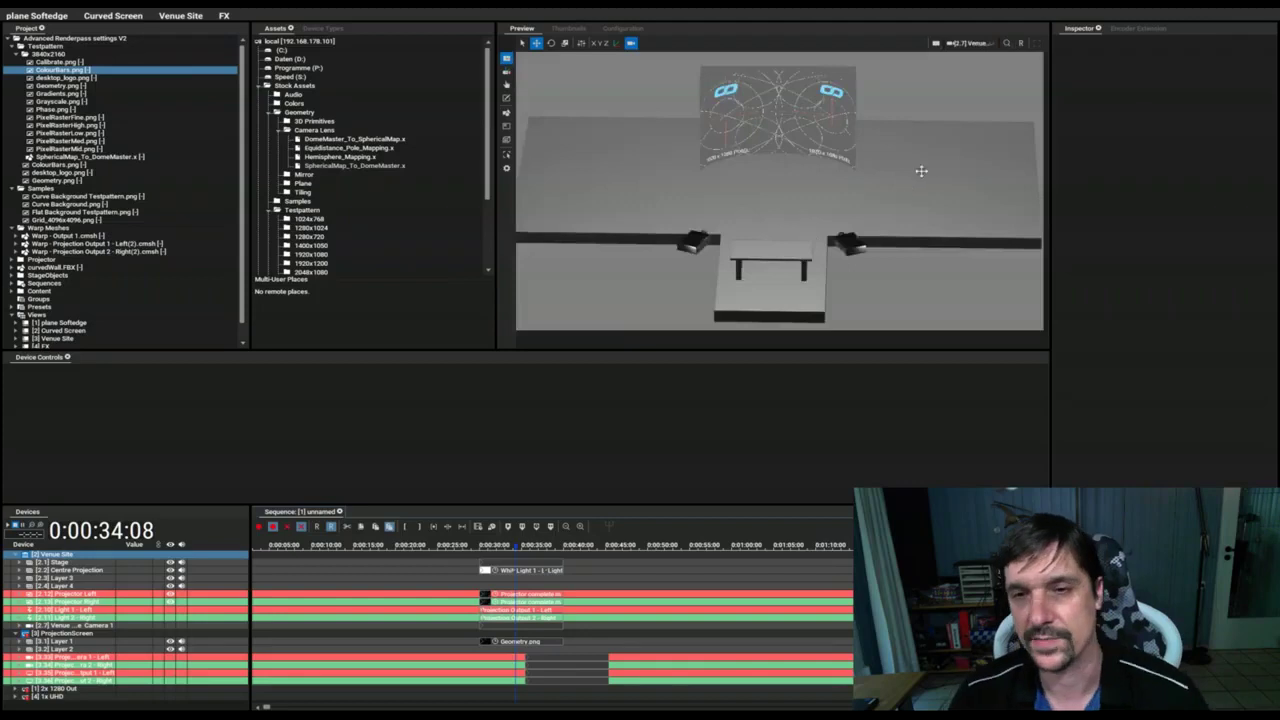
drag(782, 180, 721, 178)
click(631, 43)
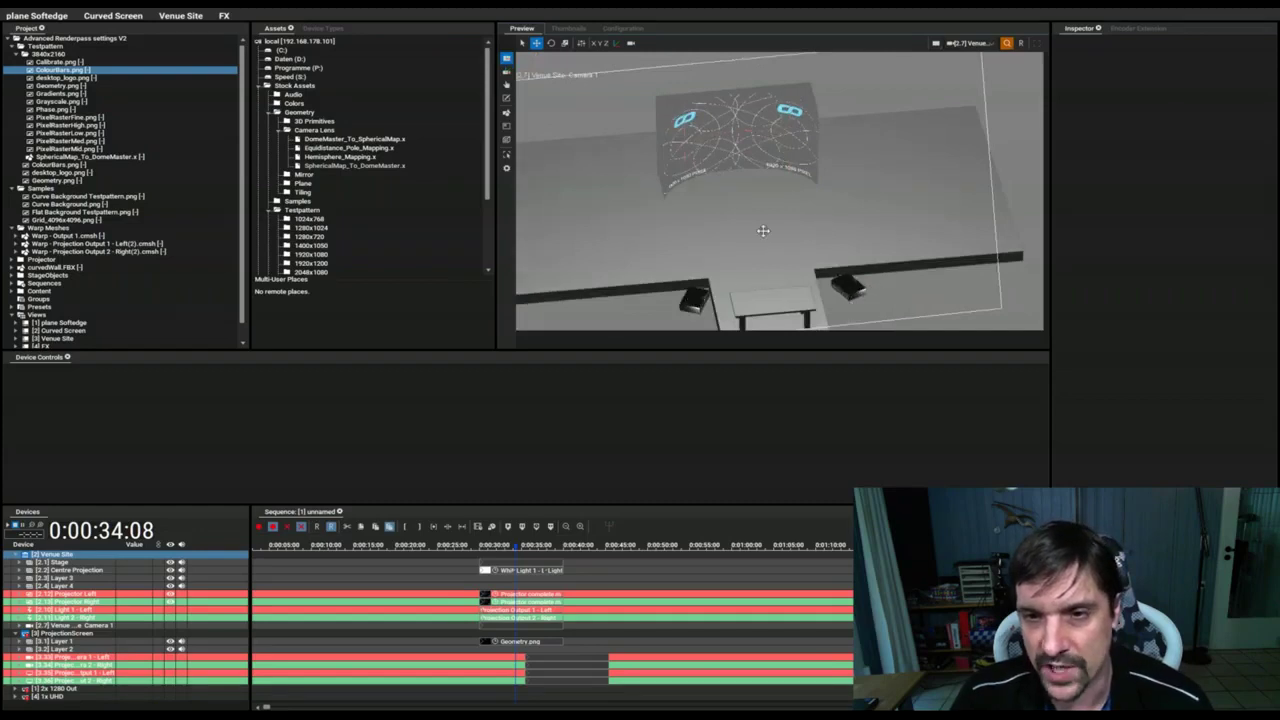
drag(774, 180, 704, 121)
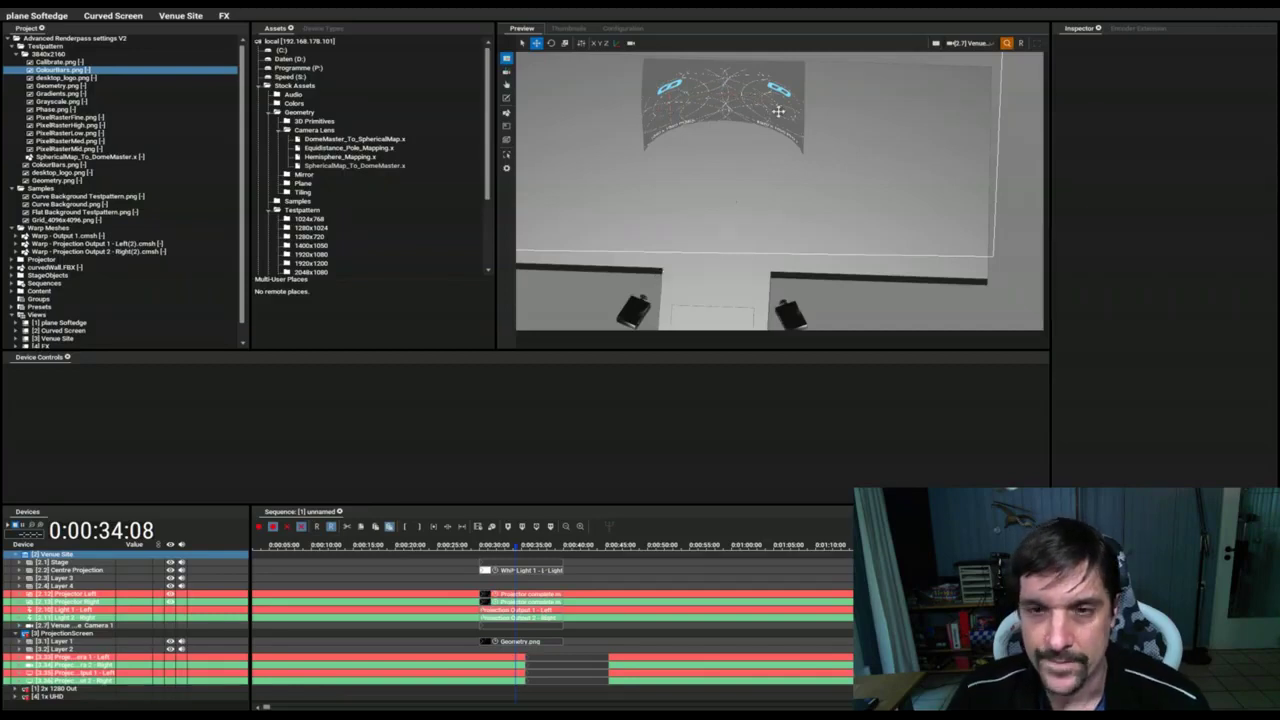
drag(733, 165, 728, 238)
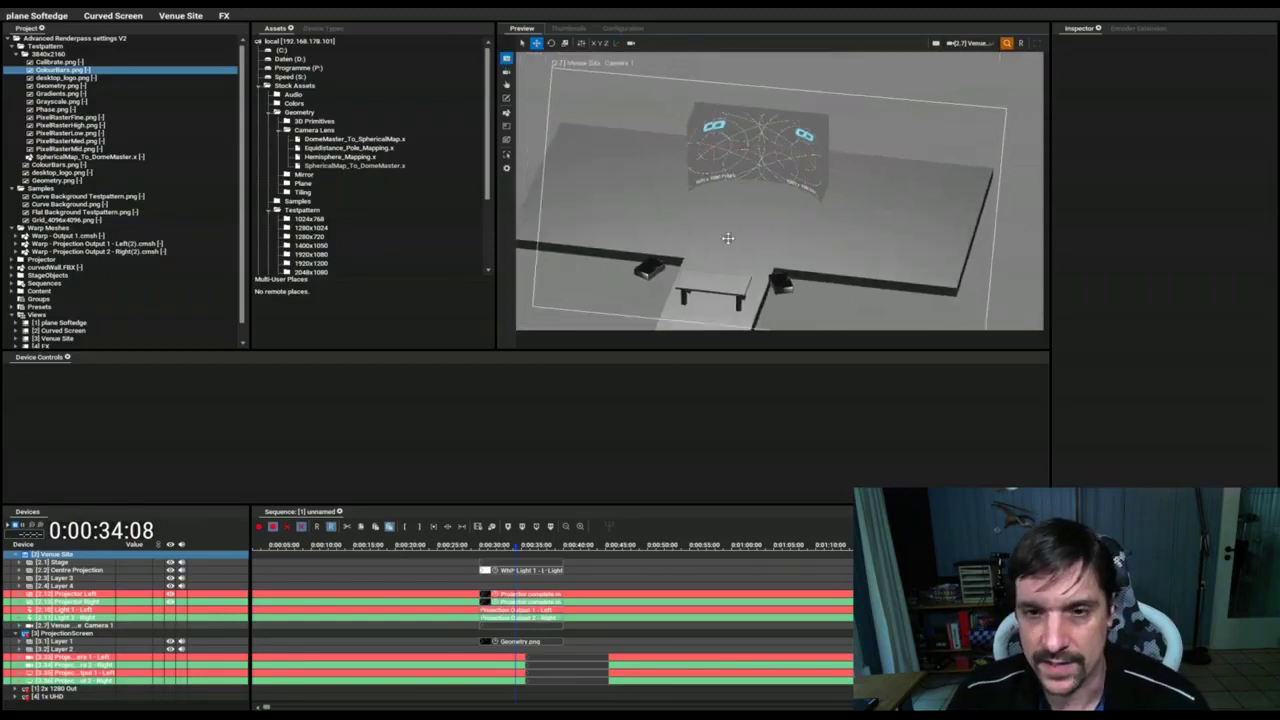
Step: Enable Shade Frustum for Light 1 - Left and Light 2 - Right together and check how their beams overlap on the screen
click(79, 611)
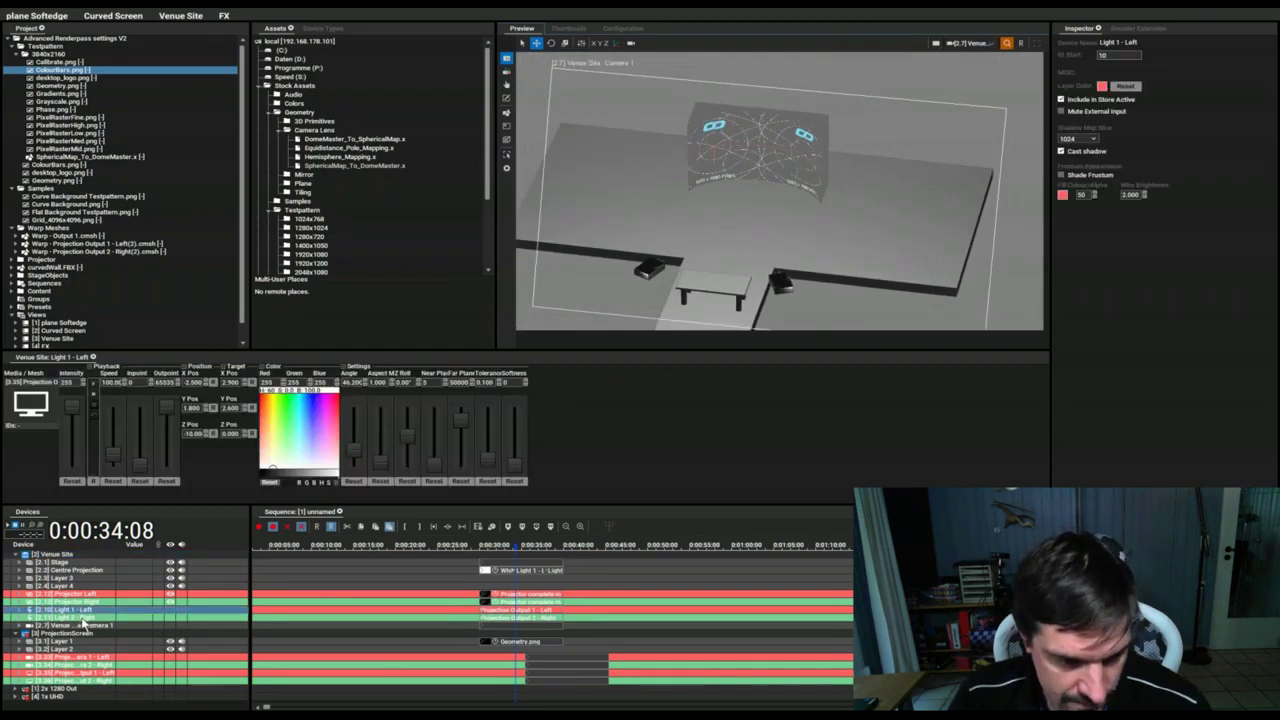
ctrl+click(82, 618)
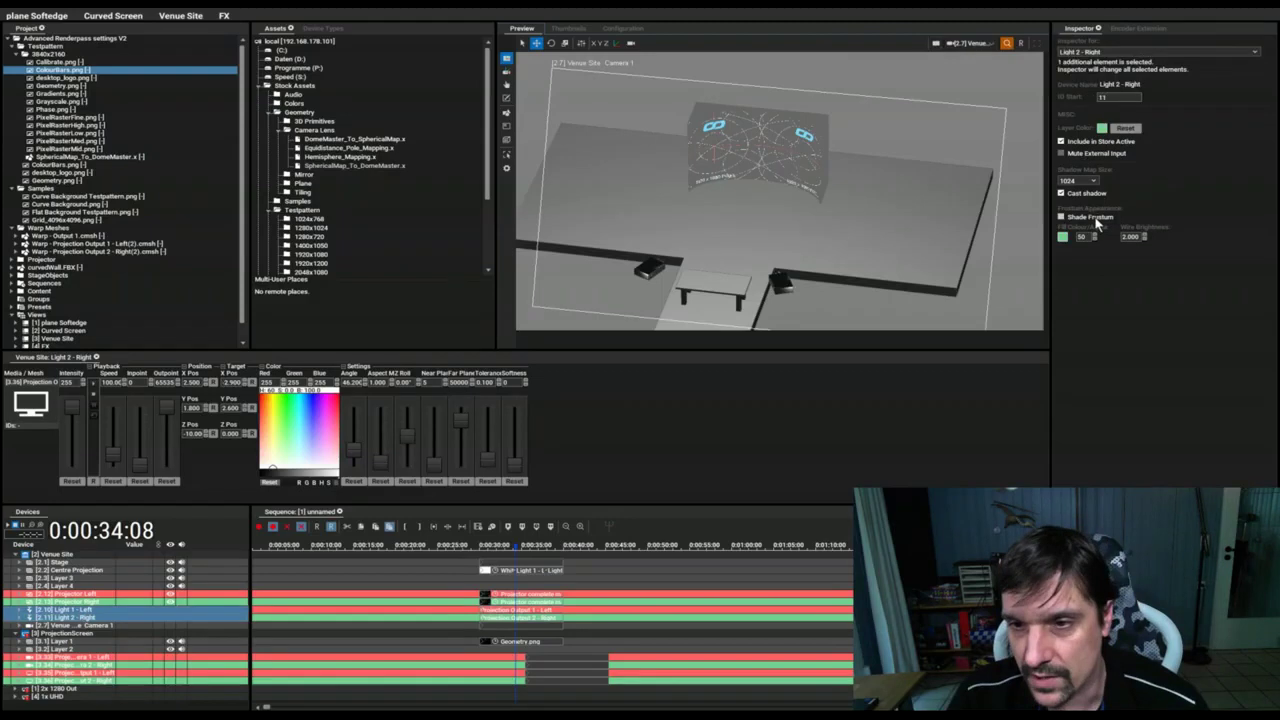
click(1061, 216)
mouse_move(852, 176)
mouse_down()
mouse_move(829, 209)
mouse_move(878, 201)
mouse_up()
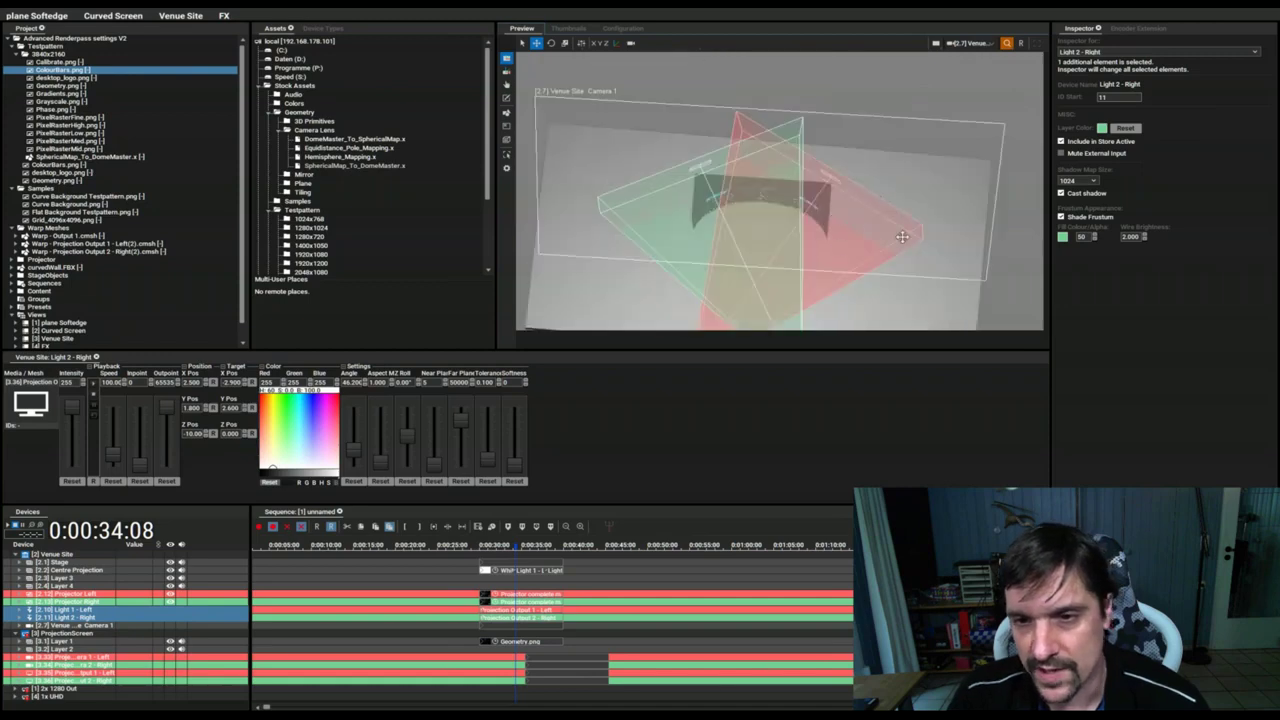
drag(812, 248, 800, 226)
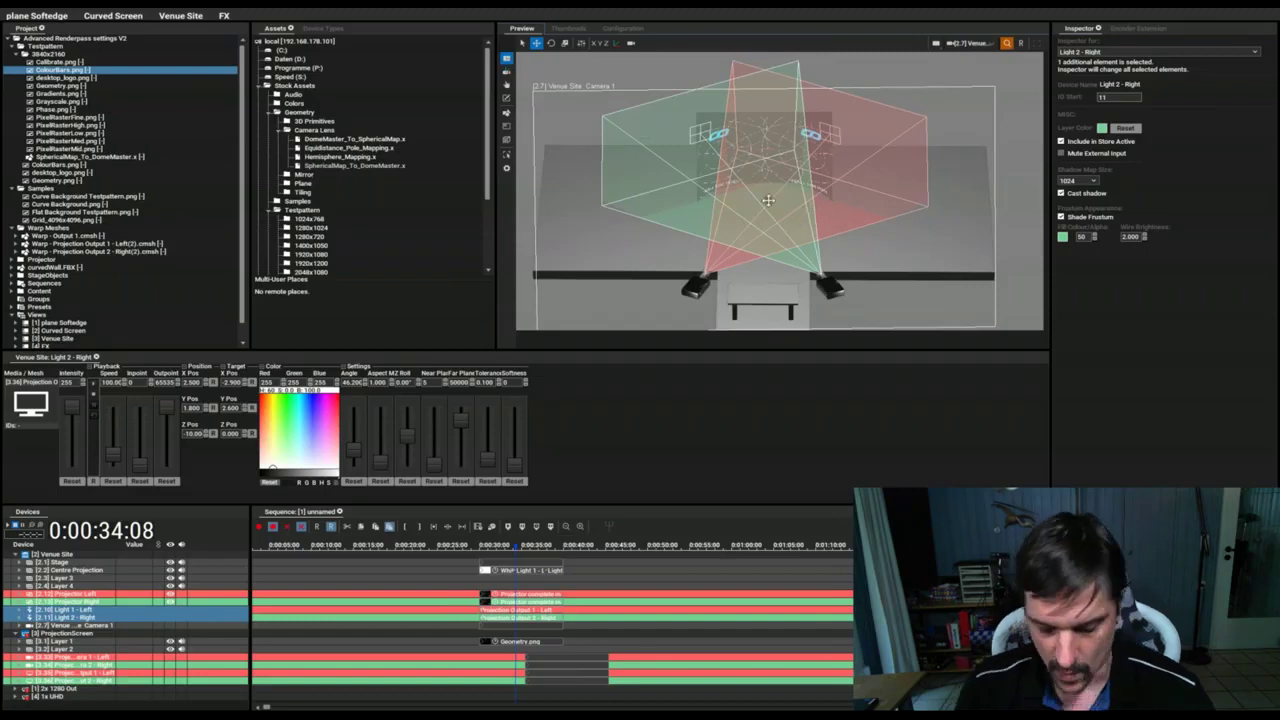
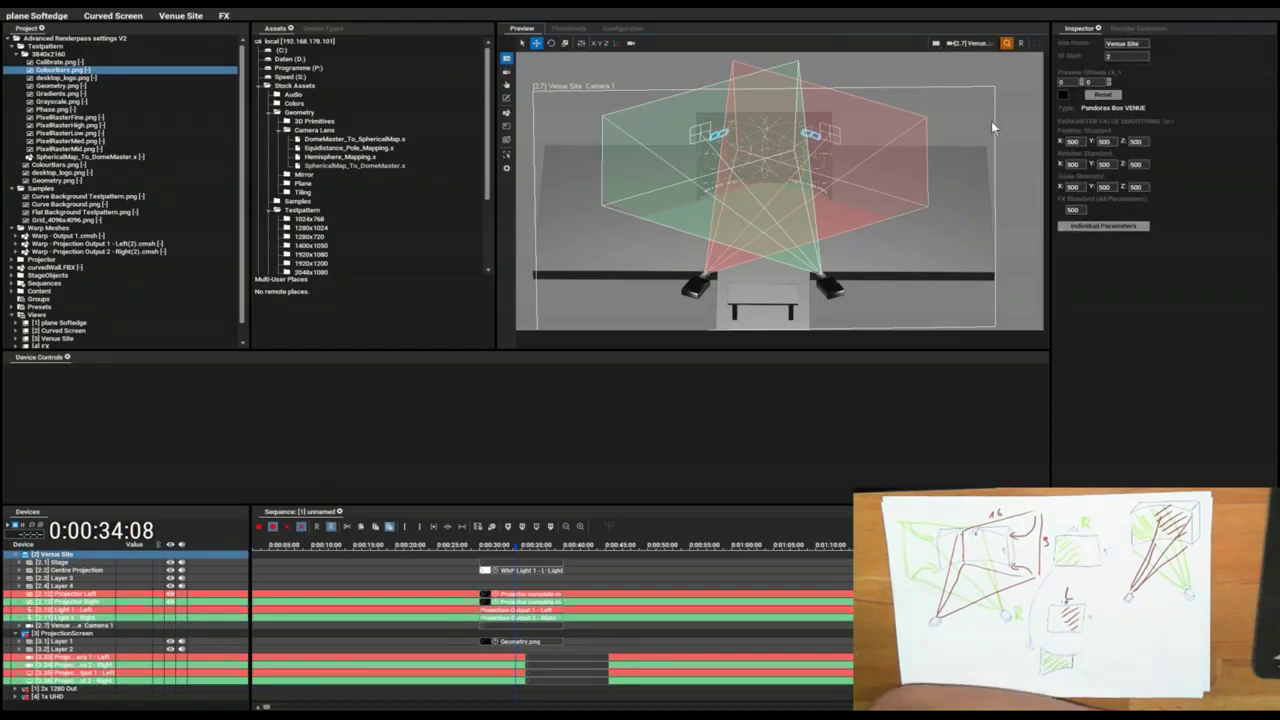
Step: Compare the All Cameras and Venue Site Camera 1 previews, and examine Projection Output 1 - Left at 0:00:36:02
click(975, 57)
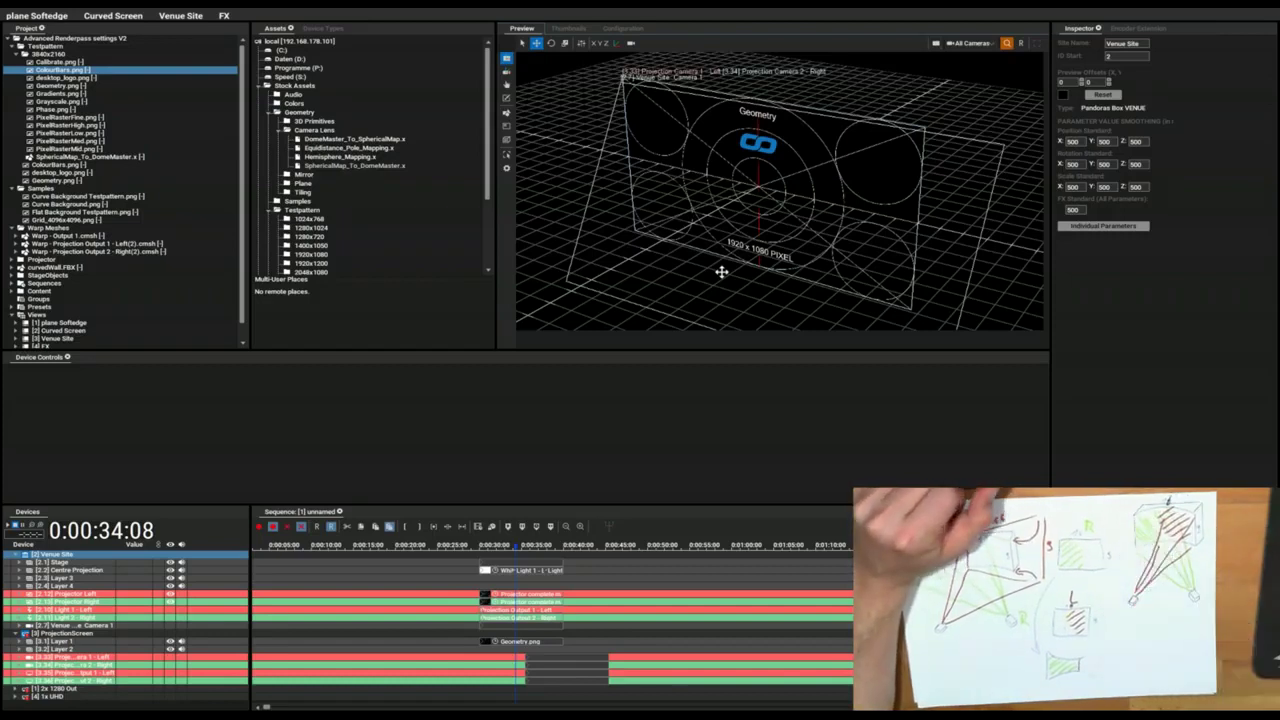
click(996, 96)
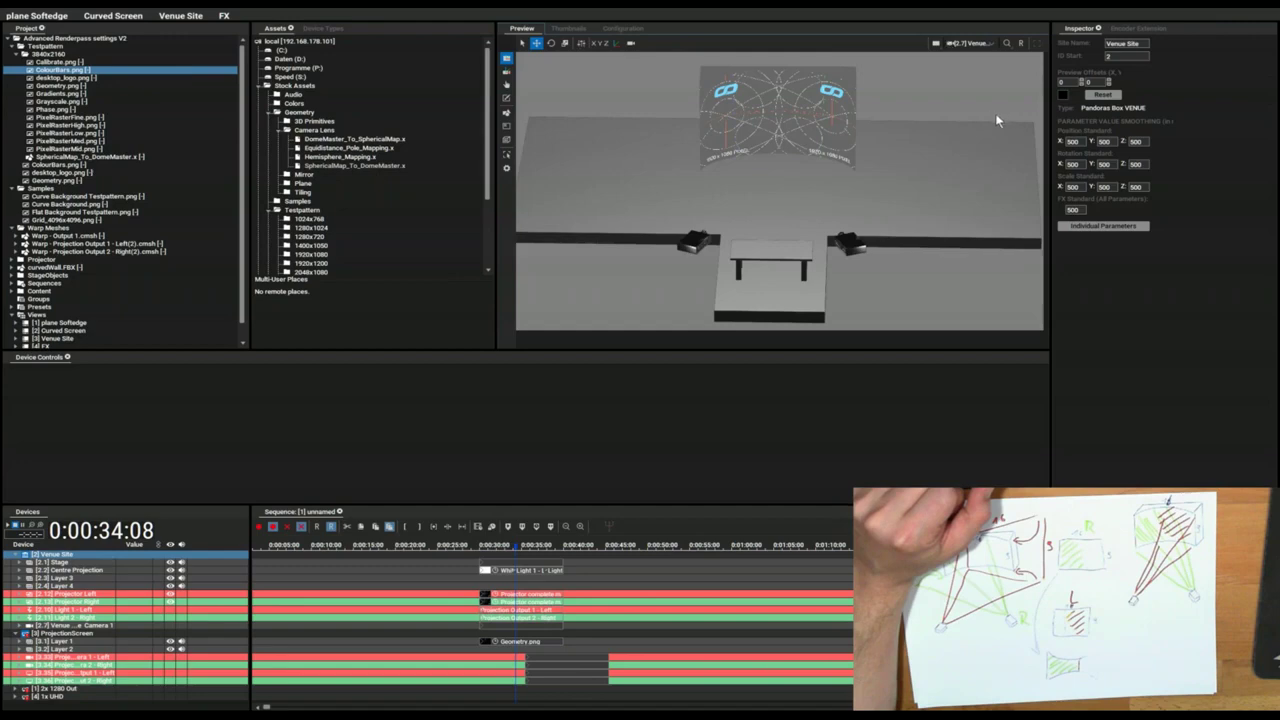
click(1006, 43)
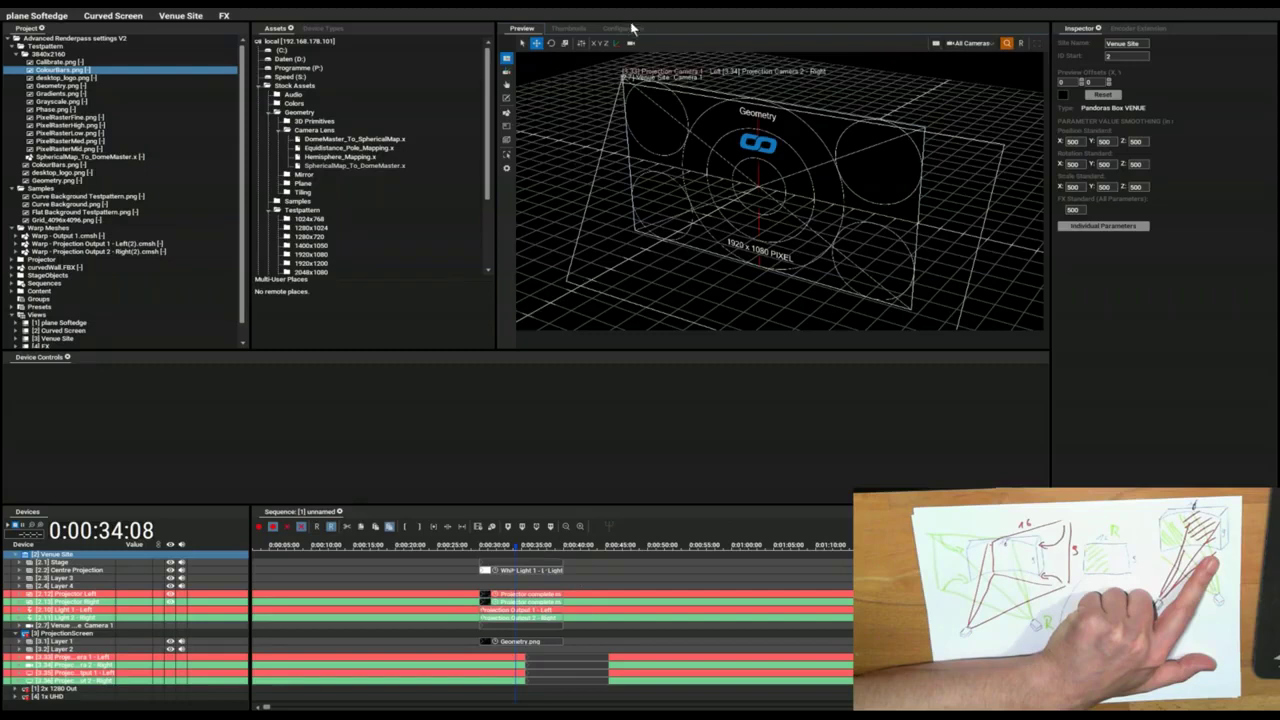
click(1011, 135)
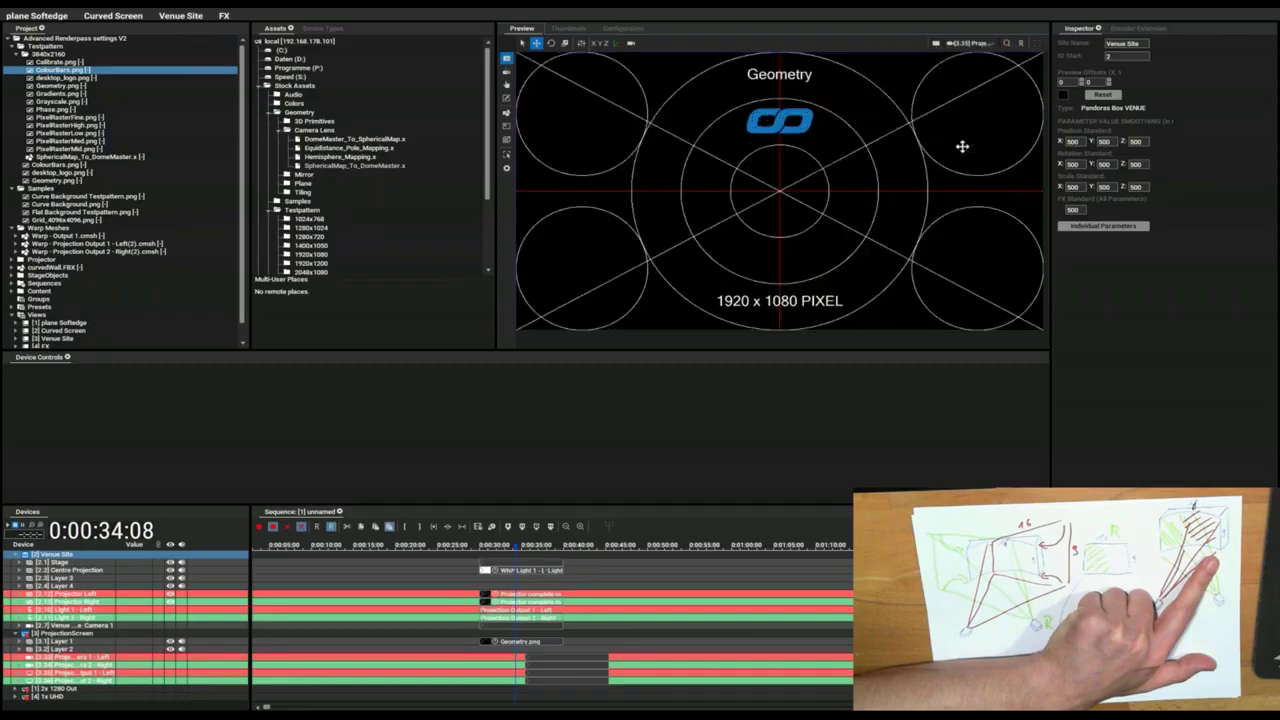
click(533, 549)
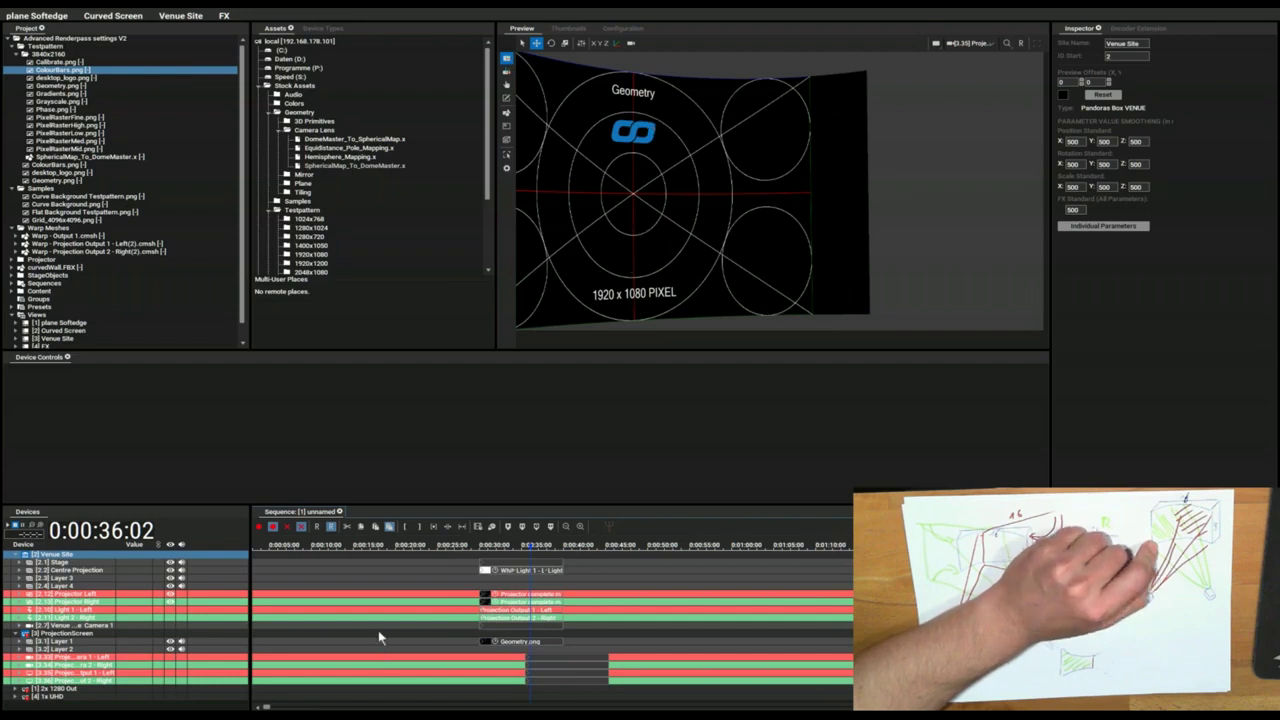
Step: In the All Cameras preview, disable Adopt Output Aspect Ratio for Projection Camera 1 - Left and set its aspect ratio width to 12
click(982, 59)
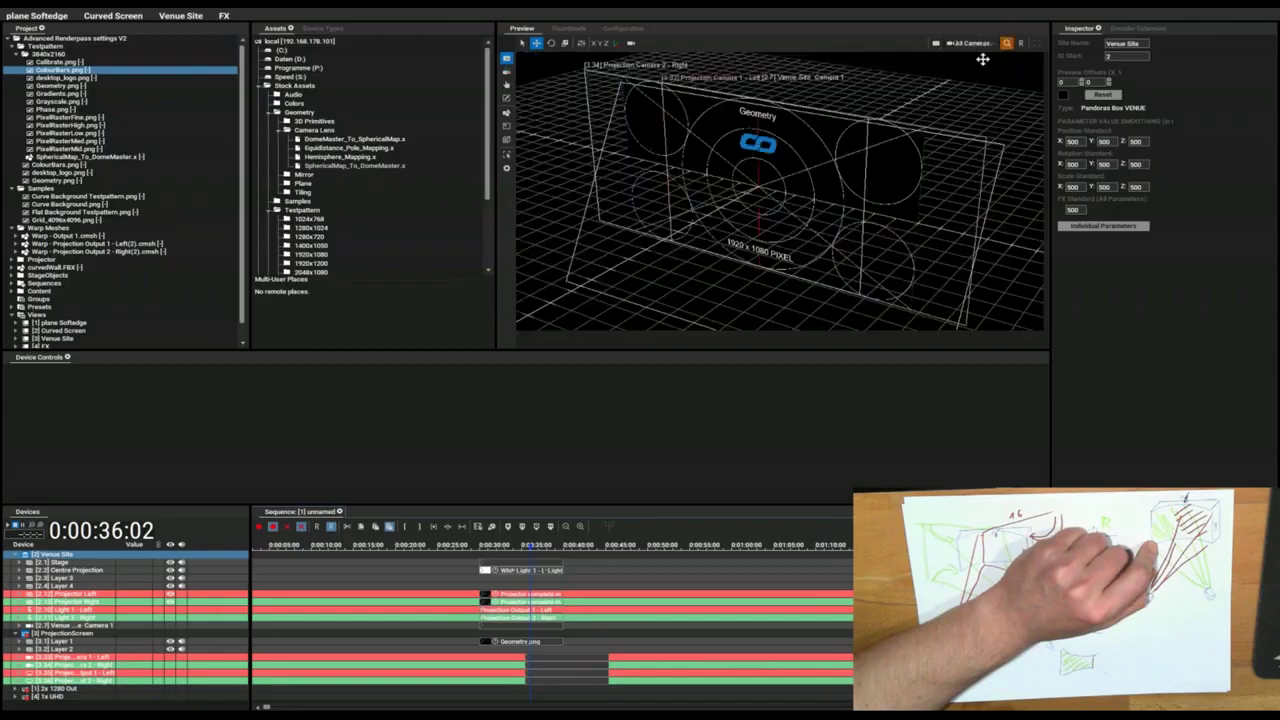
click(74, 658)
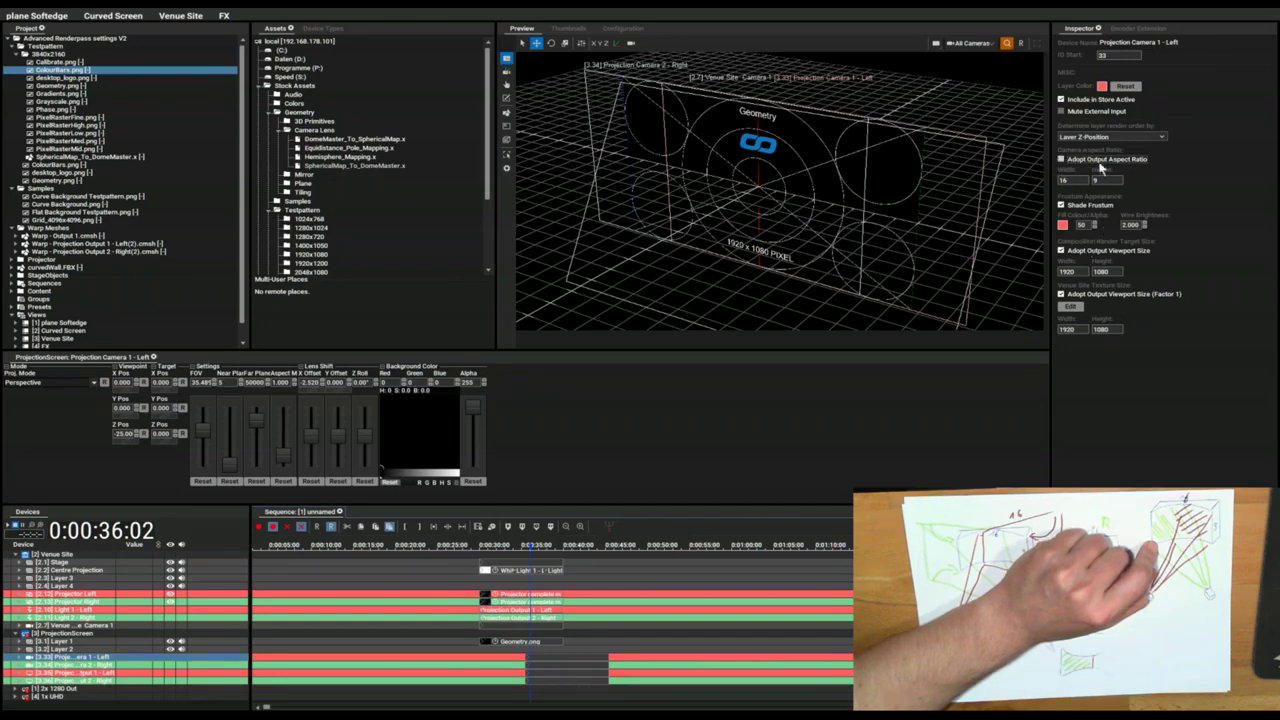
click(1080, 182)
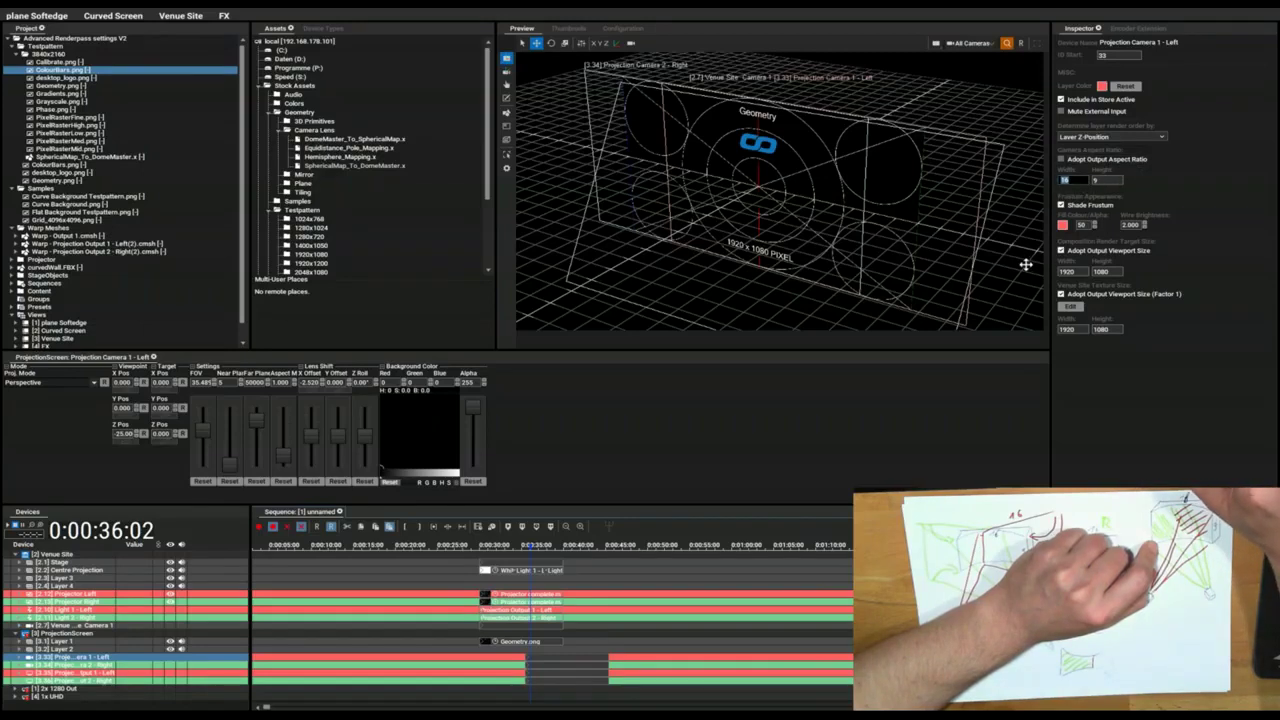
text(12)
key(Return)
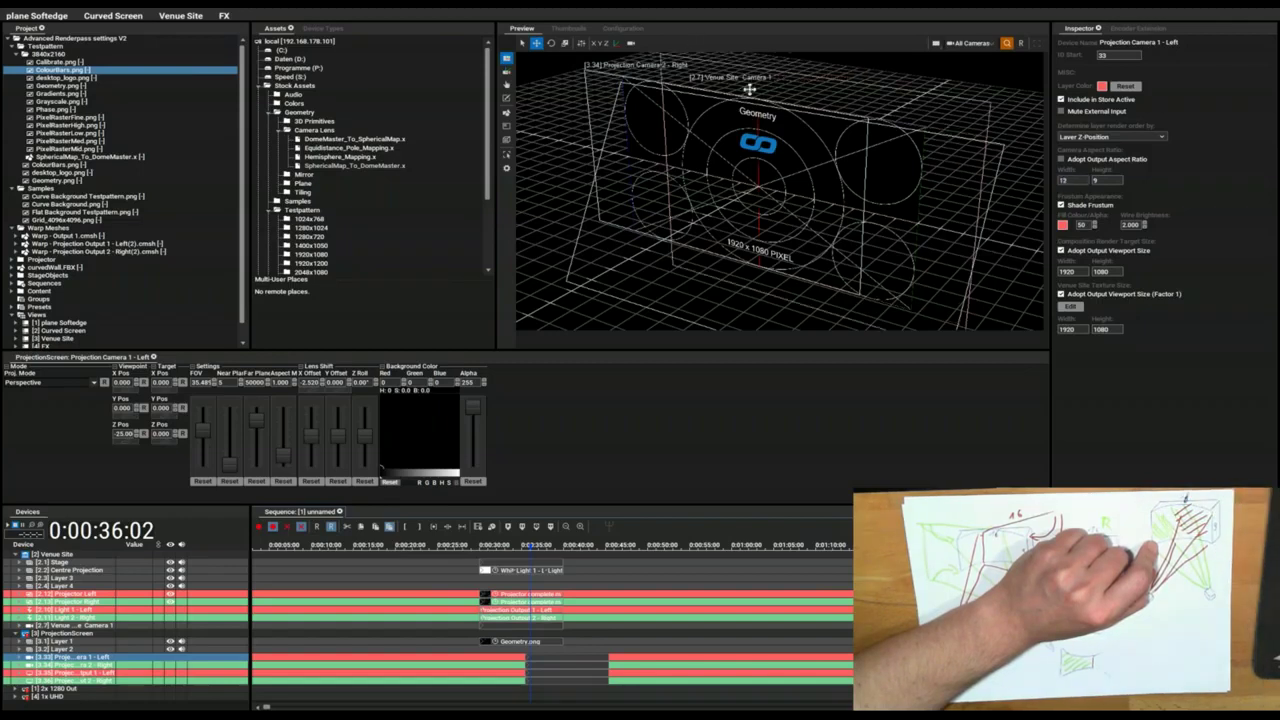
Step: Show the camera frustums, disable Adopt Output Viewport Size for Projection Camera 1 - Left and set its composition render target width to 1440
click(632, 44)
scroll(727, 180, down, 5)
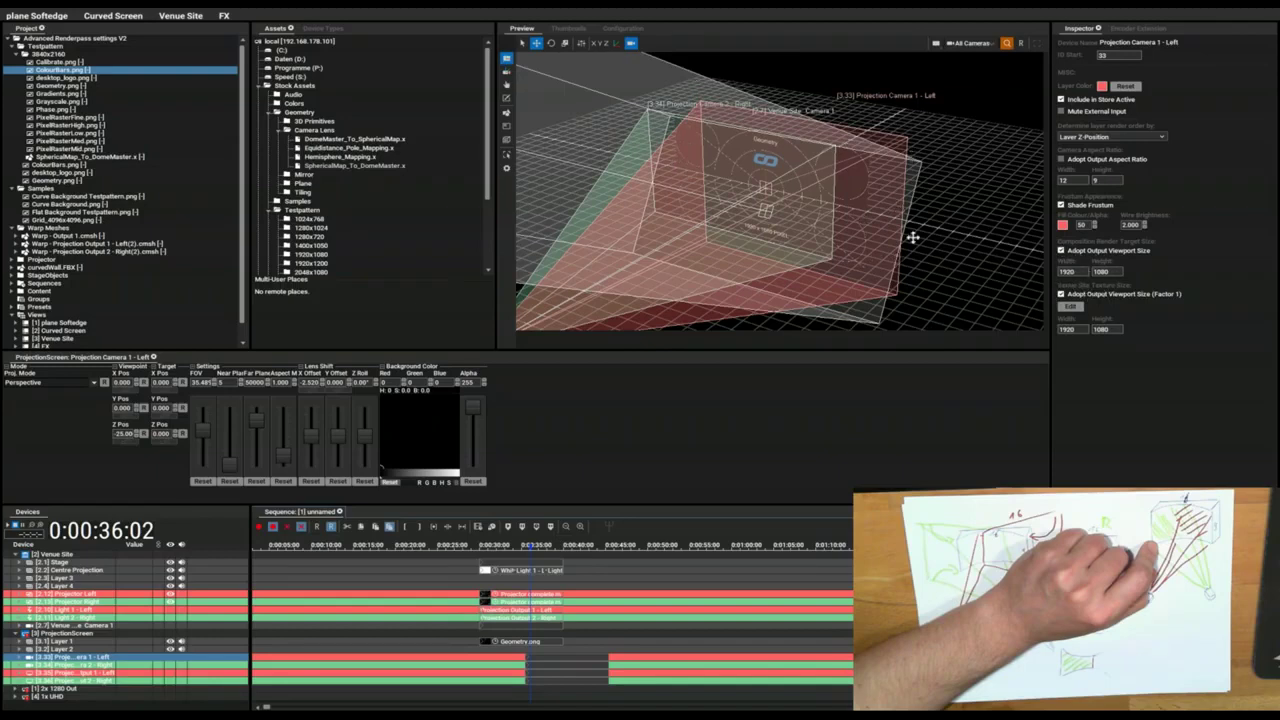
click(1062, 251)
double_click(1076, 272)
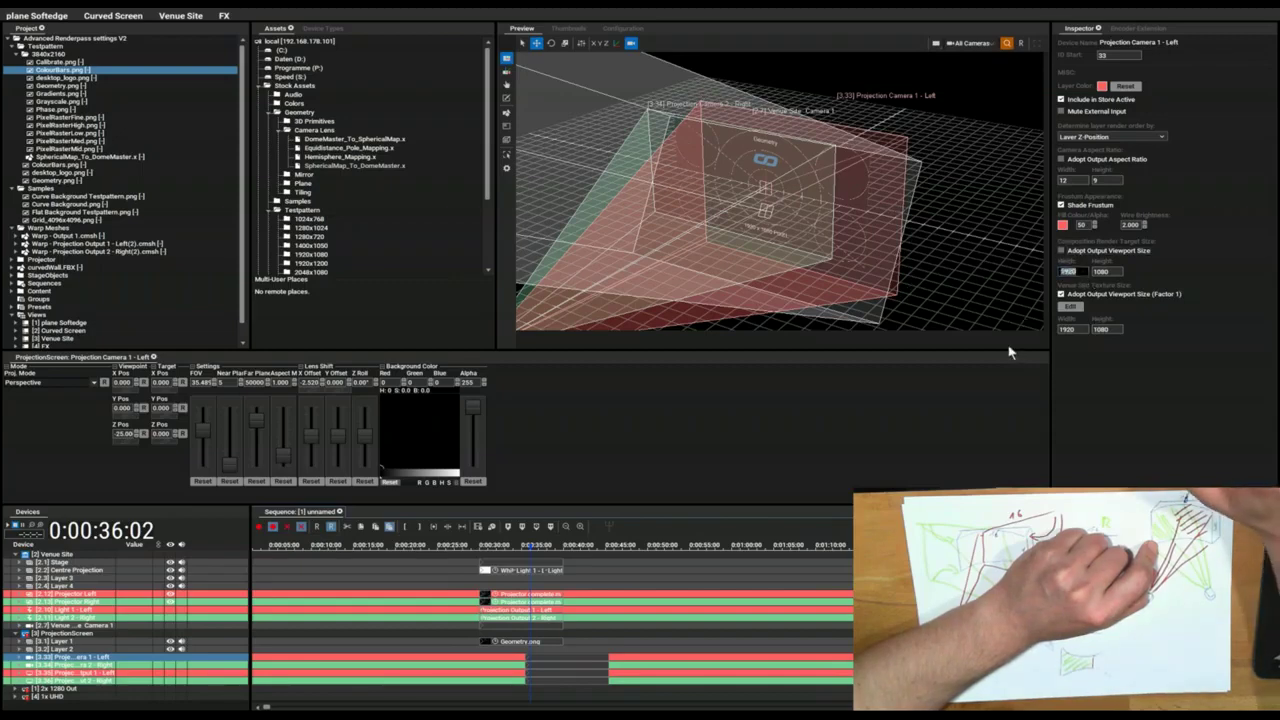
text(14)
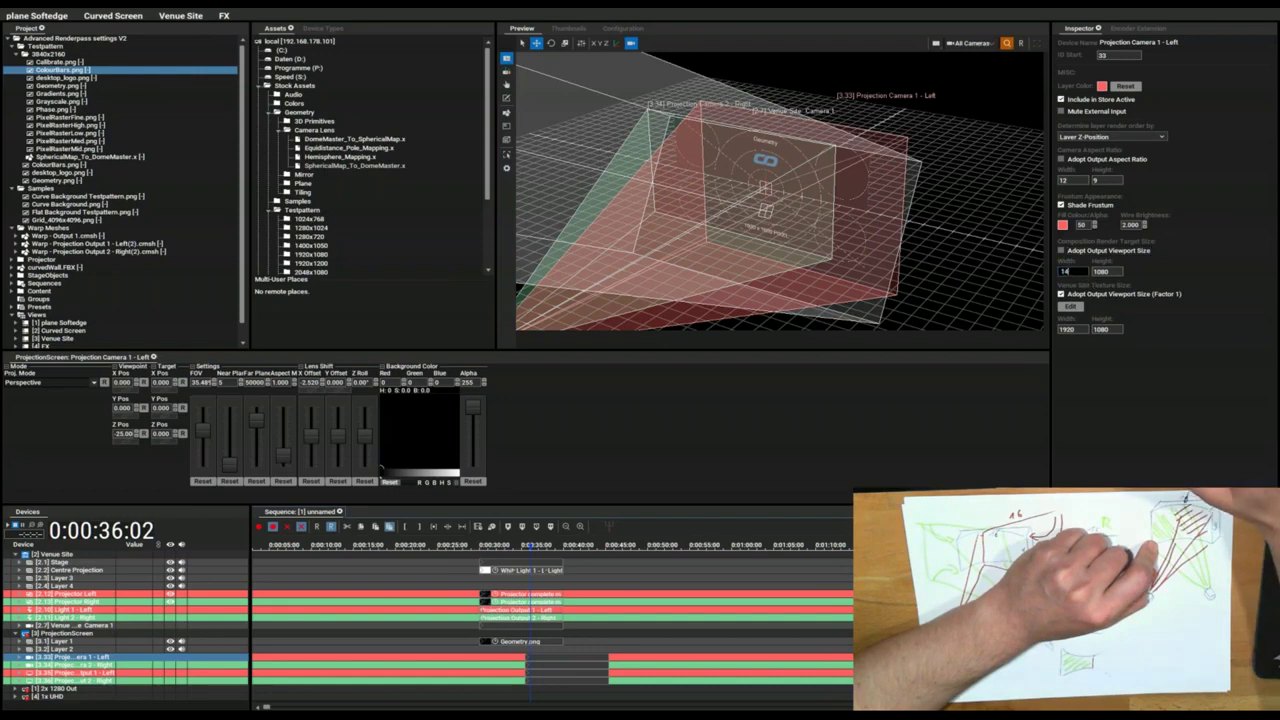
text(40)
key(Return)
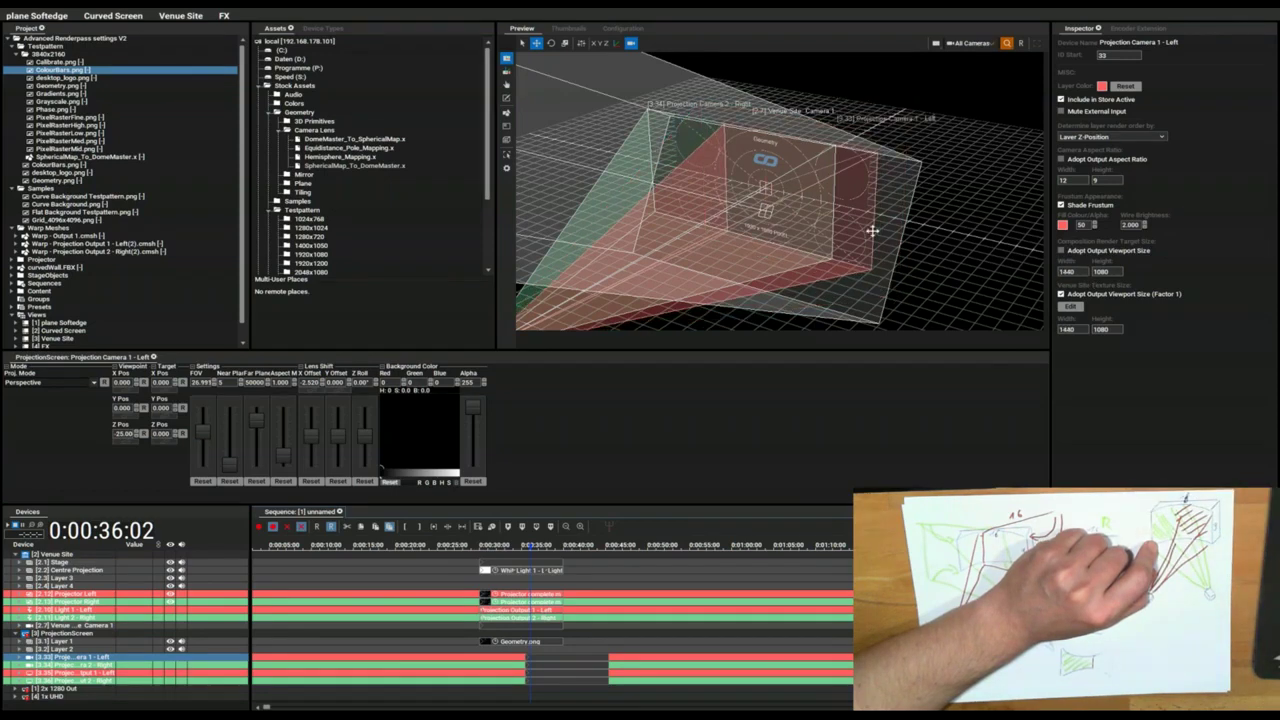
Step: Disable Adopt Output Aspect Ratio for Projection Camera 2 - Right and set its camera aspect ratio width to 12
scroll(817, 246, up, 4)
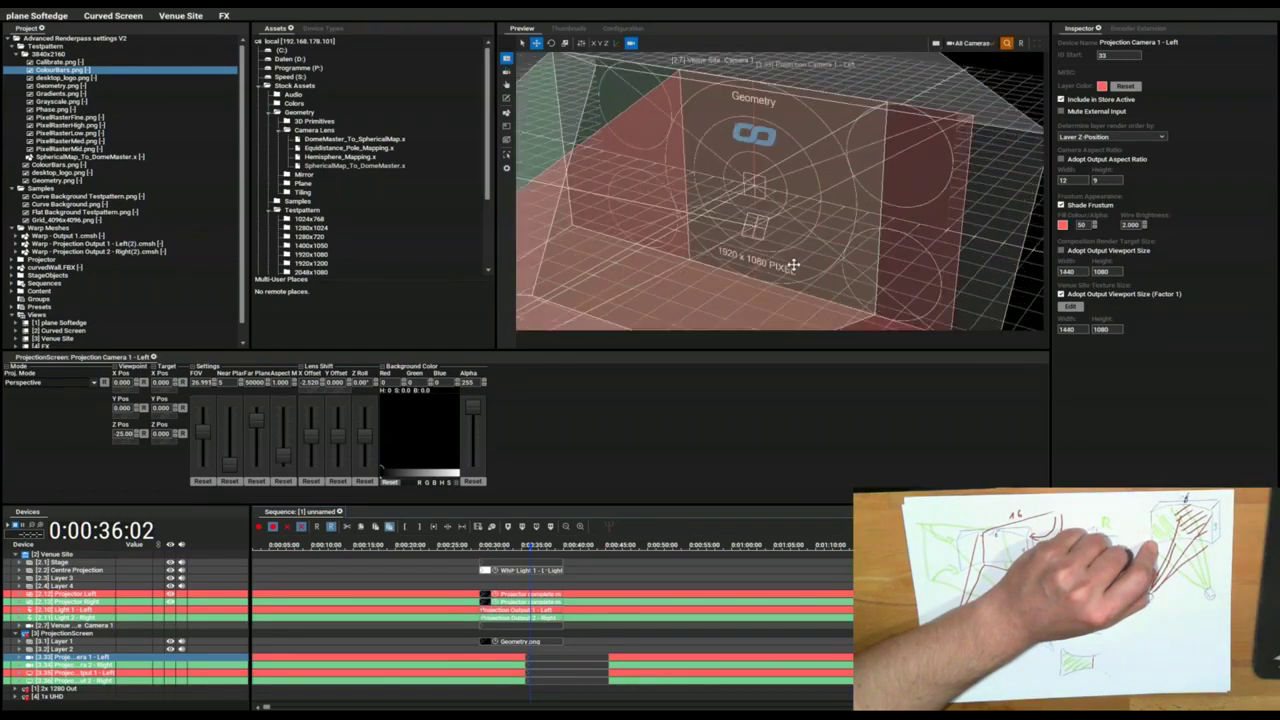
drag(754, 273, 720, 403)
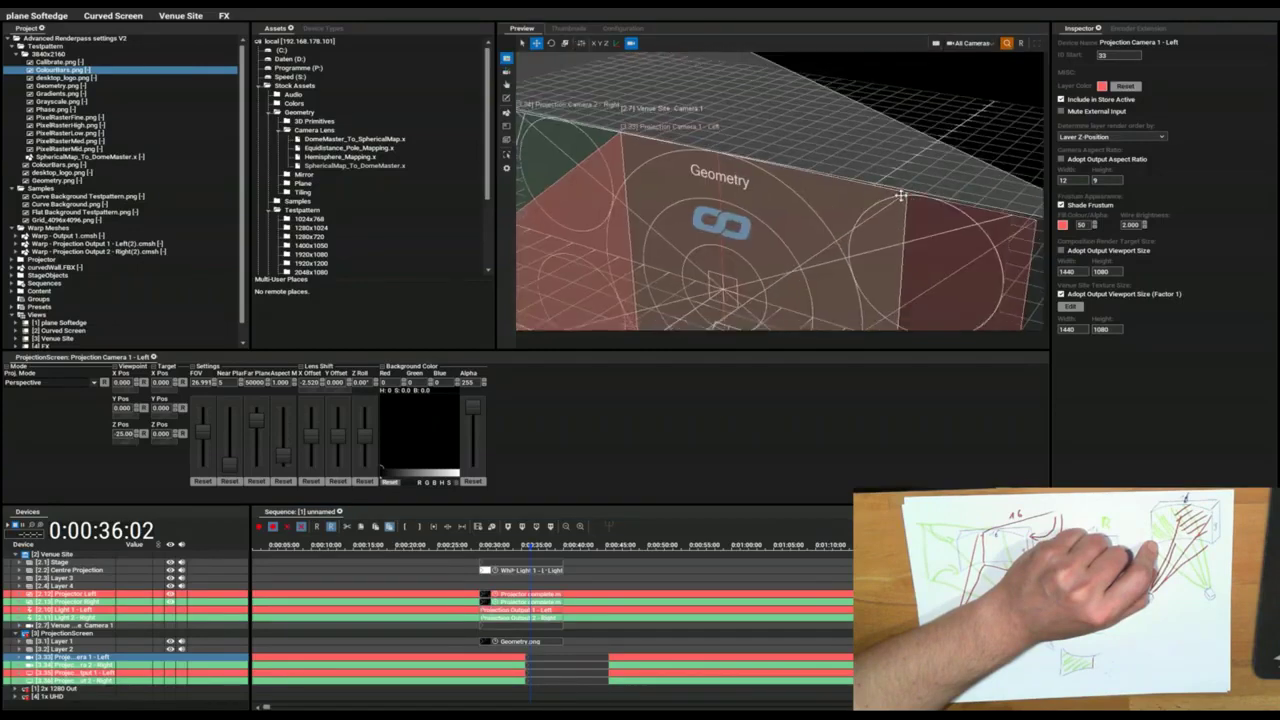
scroll(890, 192, up, 3)
scroll(880, 185, down, 5)
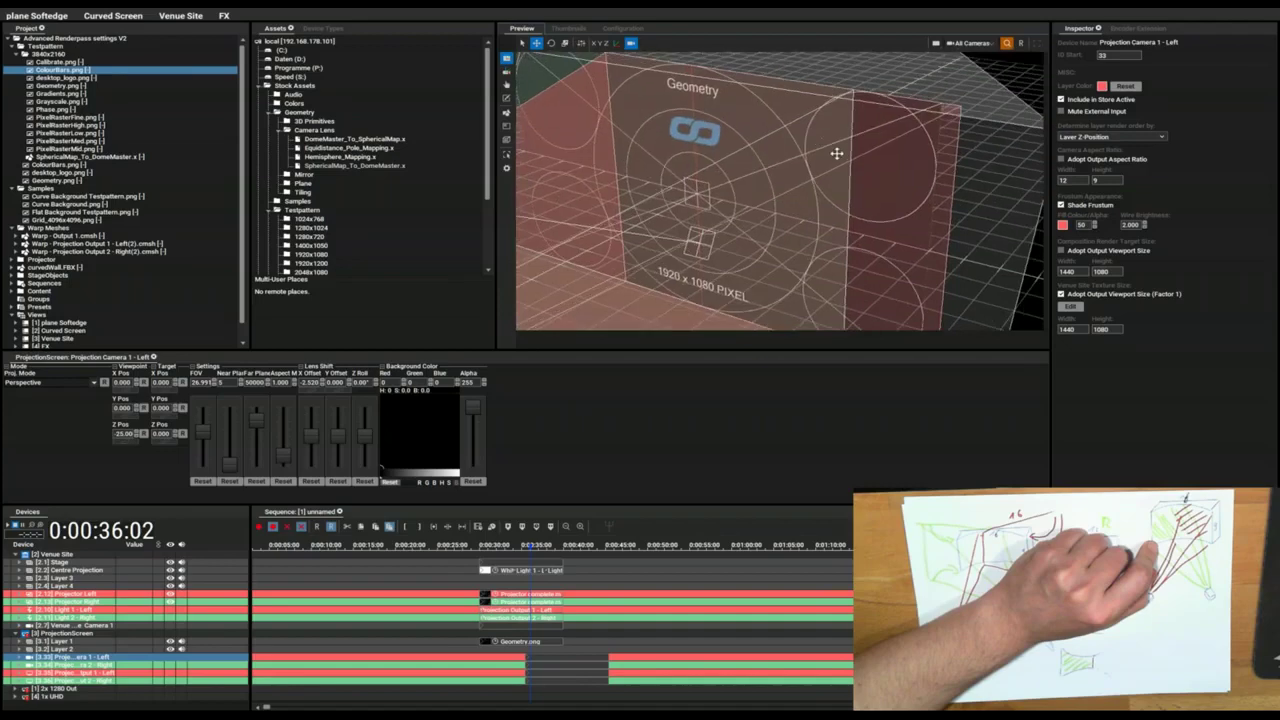
scroll(826, 159, down, 1)
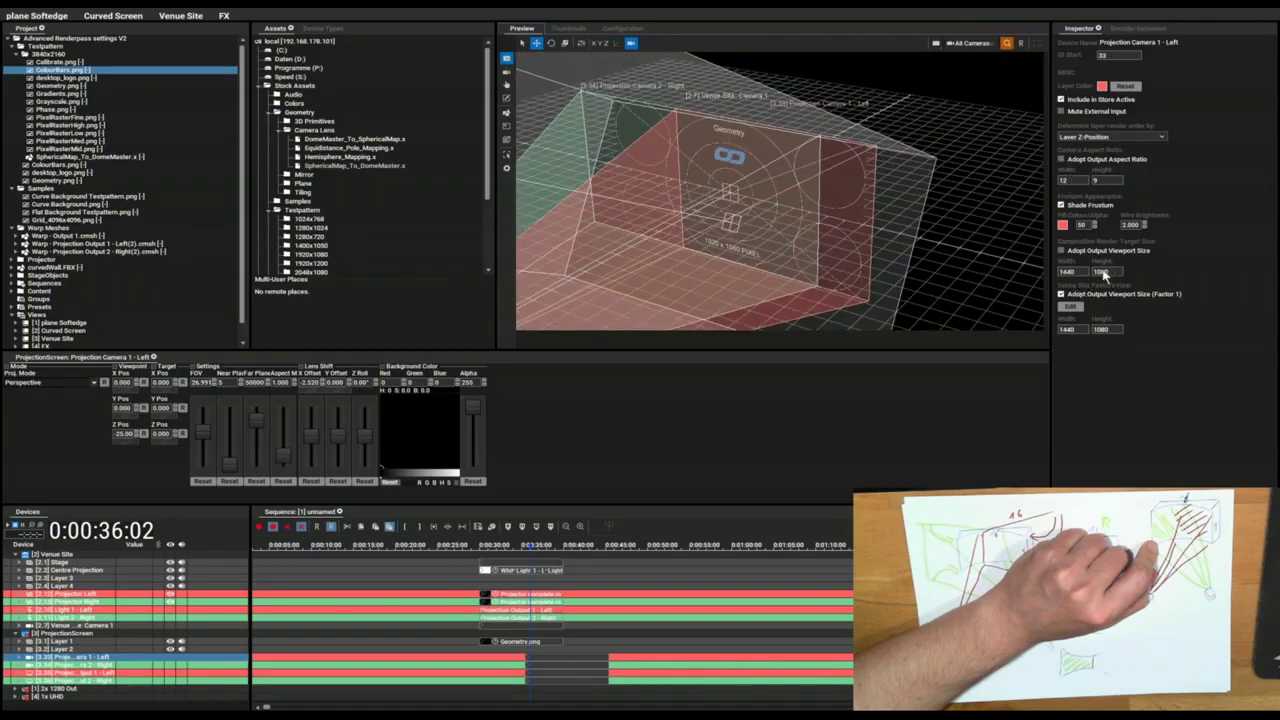
click(1062, 204)
click(107, 664)
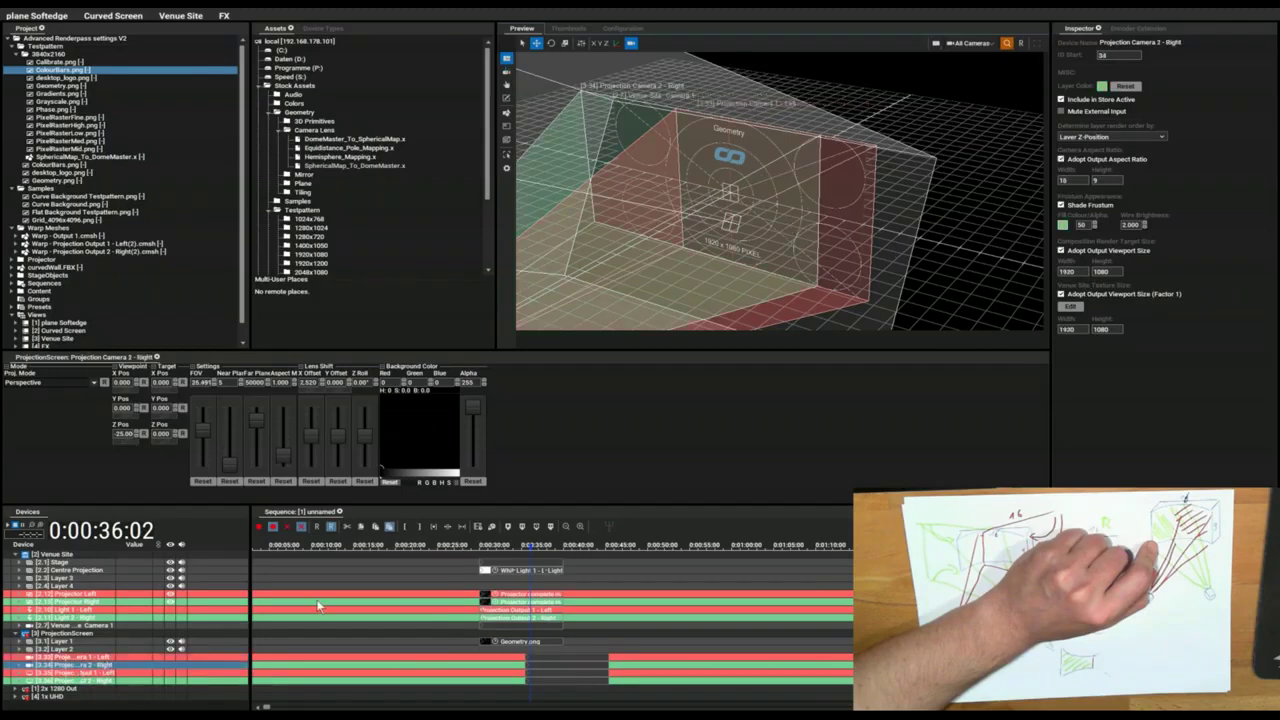
click(1062, 159)
text(12)
key(Return)
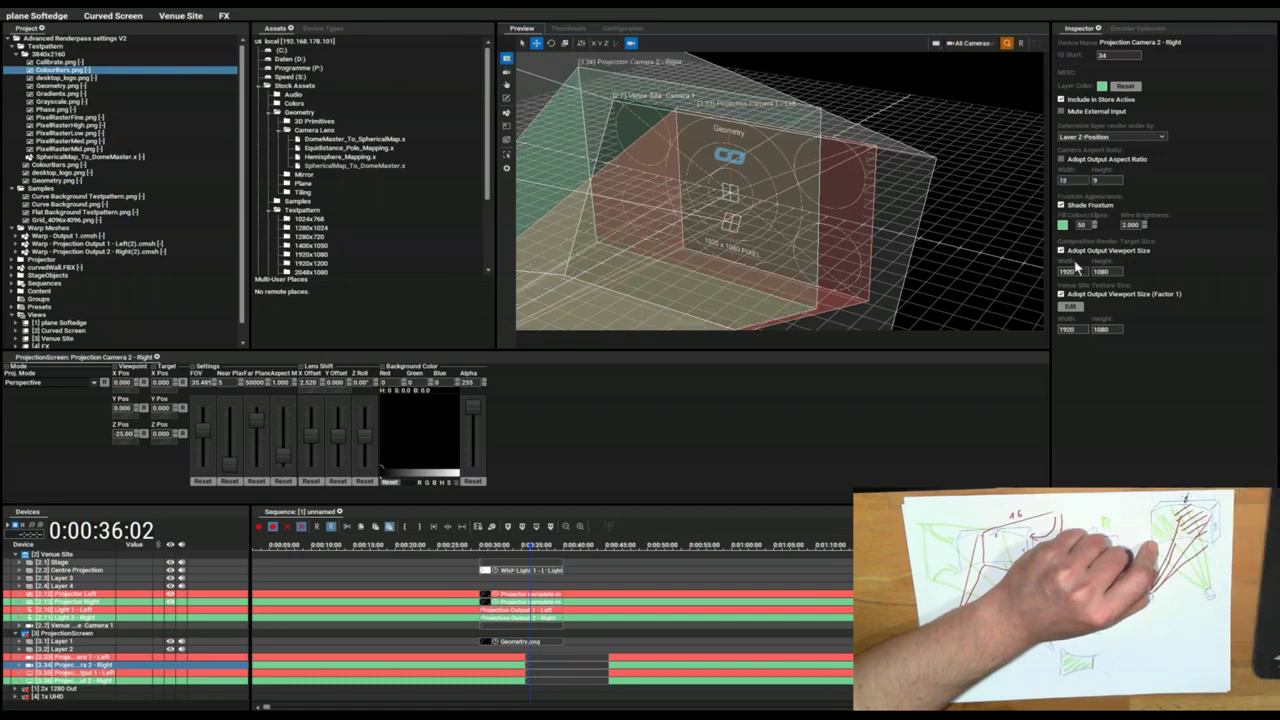
Step: Disable Adopt Output Viewport Size for Projection Camera 2 - Right and set its composition render target width to 1440
click(1061, 251)
double_click(1075, 271)
text(1440)
key(Return)
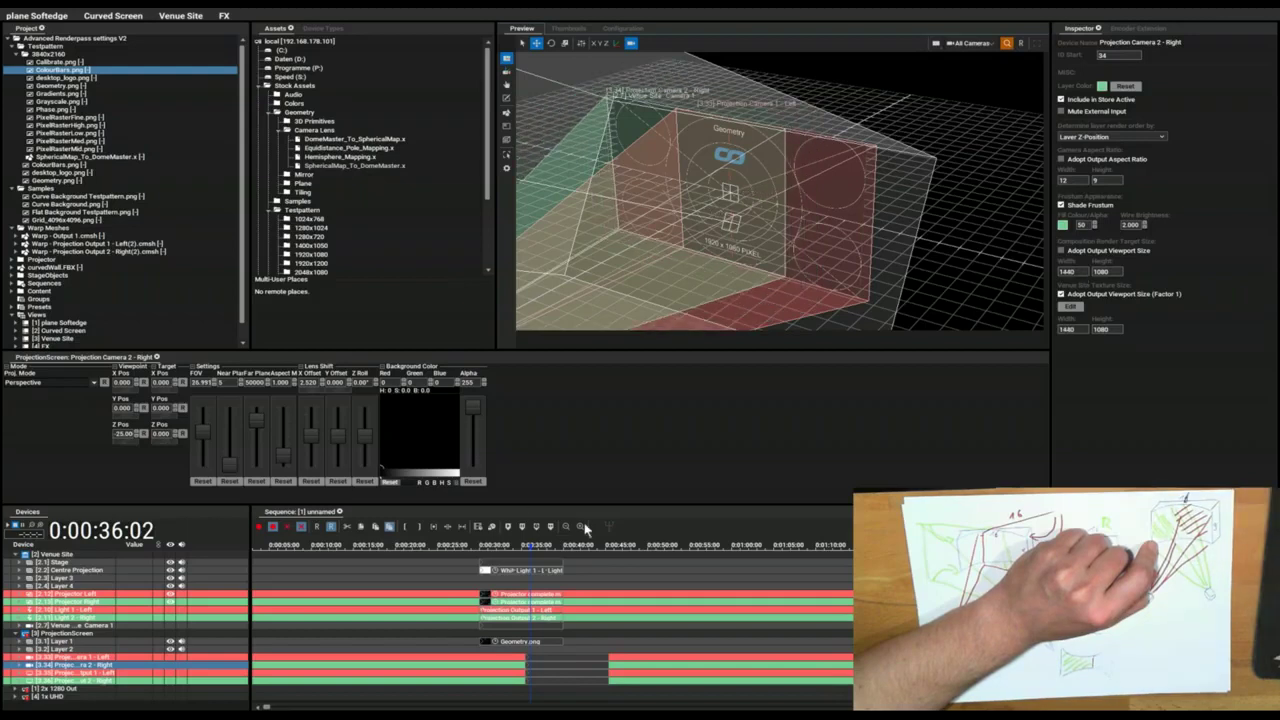
Step: Compare the overlapping images on the curved screen through Venue Site Camera 1 at 0:00:33:19 and 0:00:36:19
click(510, 550)
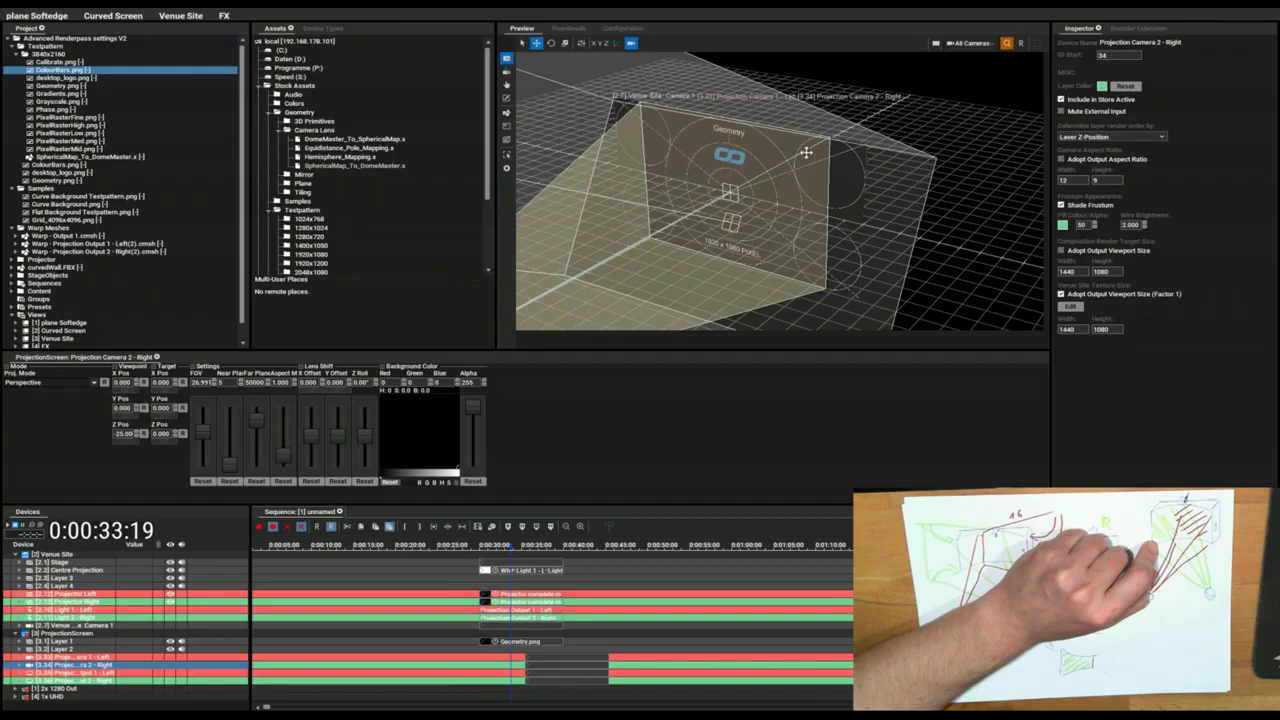
click(624, 29)
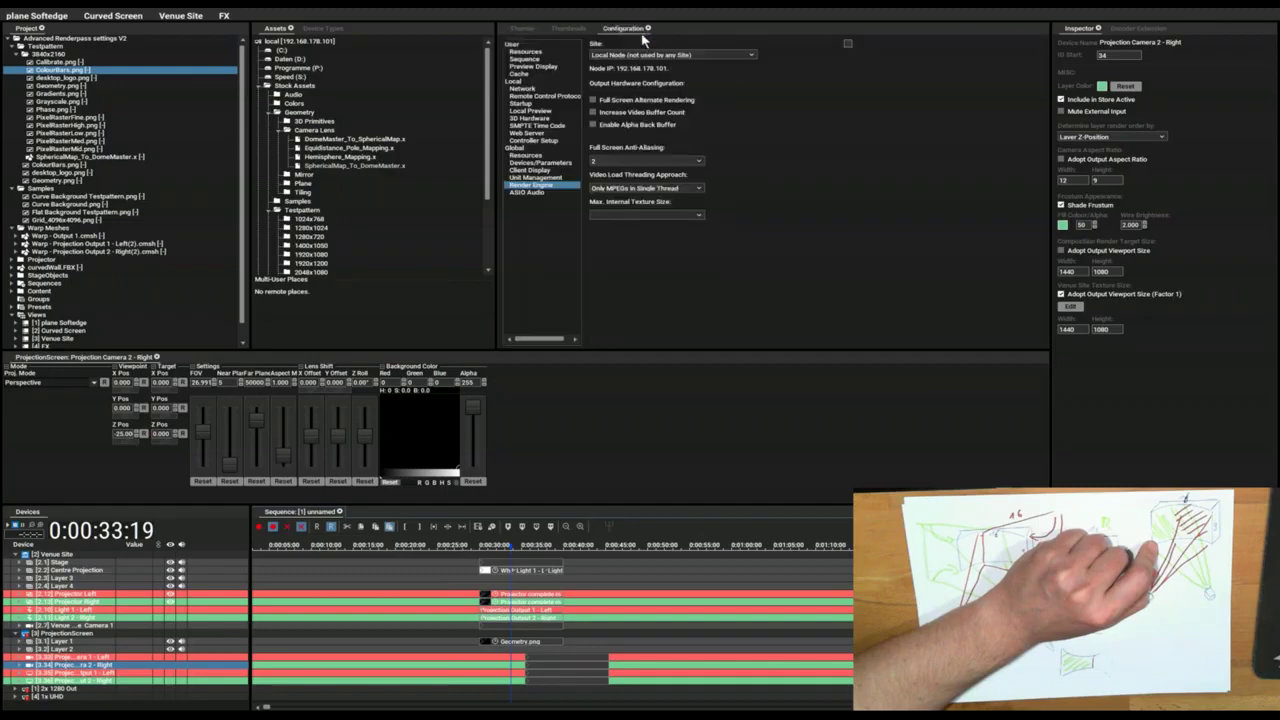
click(530, 29)
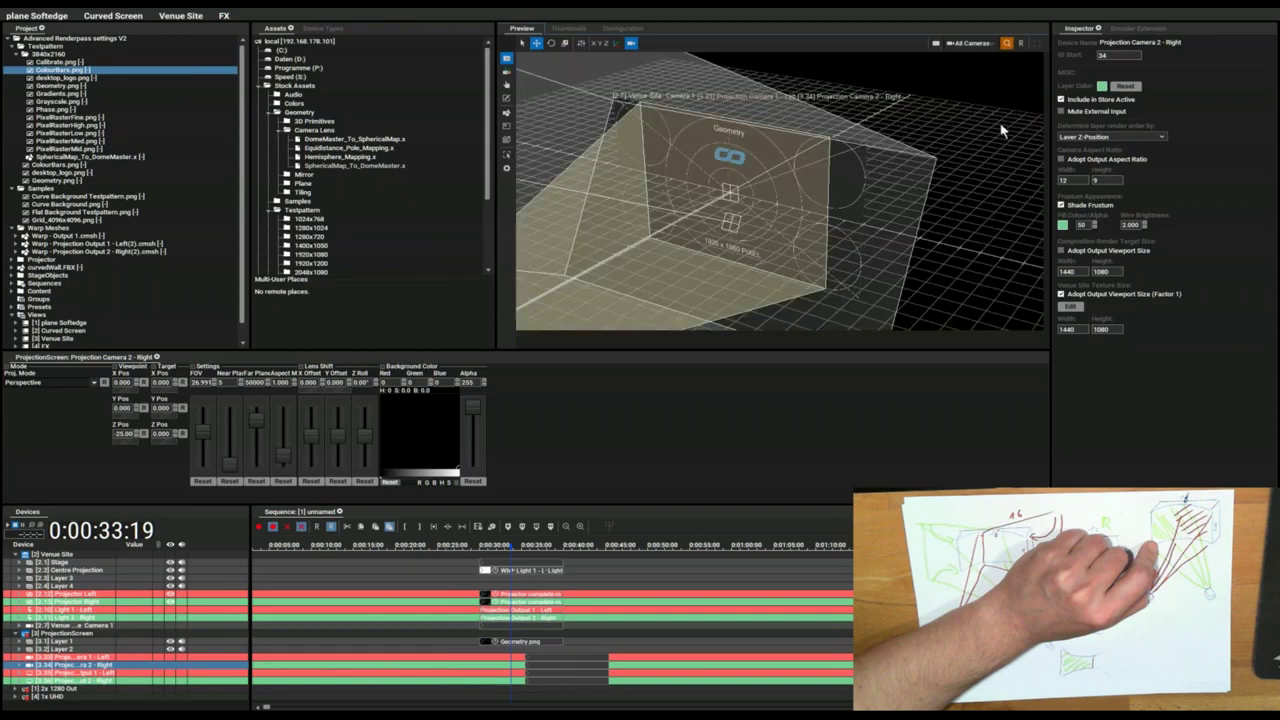
click(995, 93)
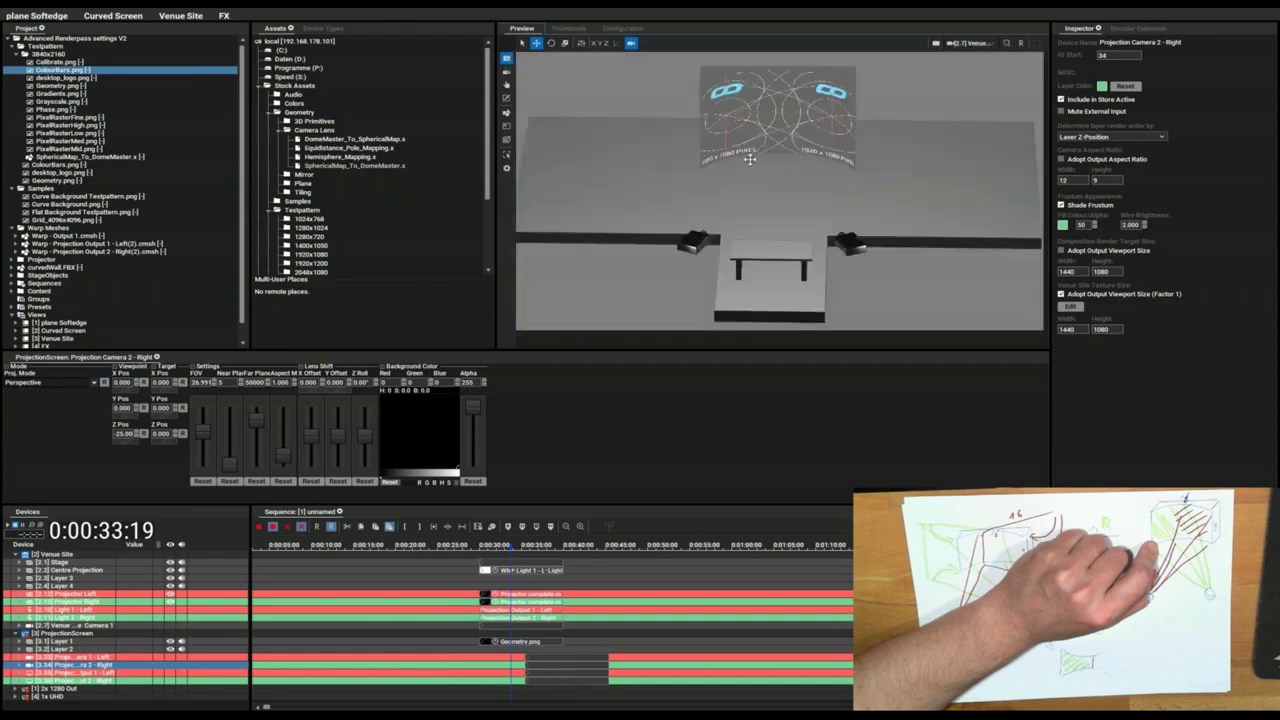
scroll(767, 143, up, 5)
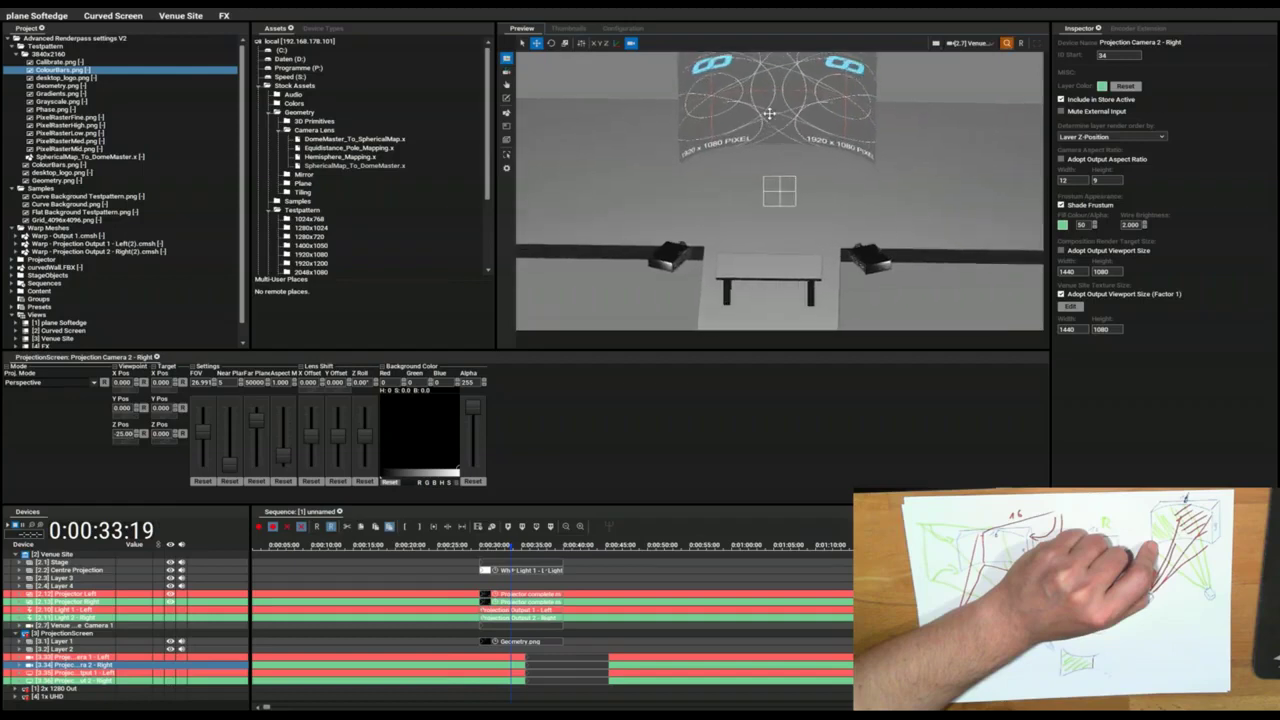
drag(768, 122, 772, 168)
scroll(776, 176, up, 1)
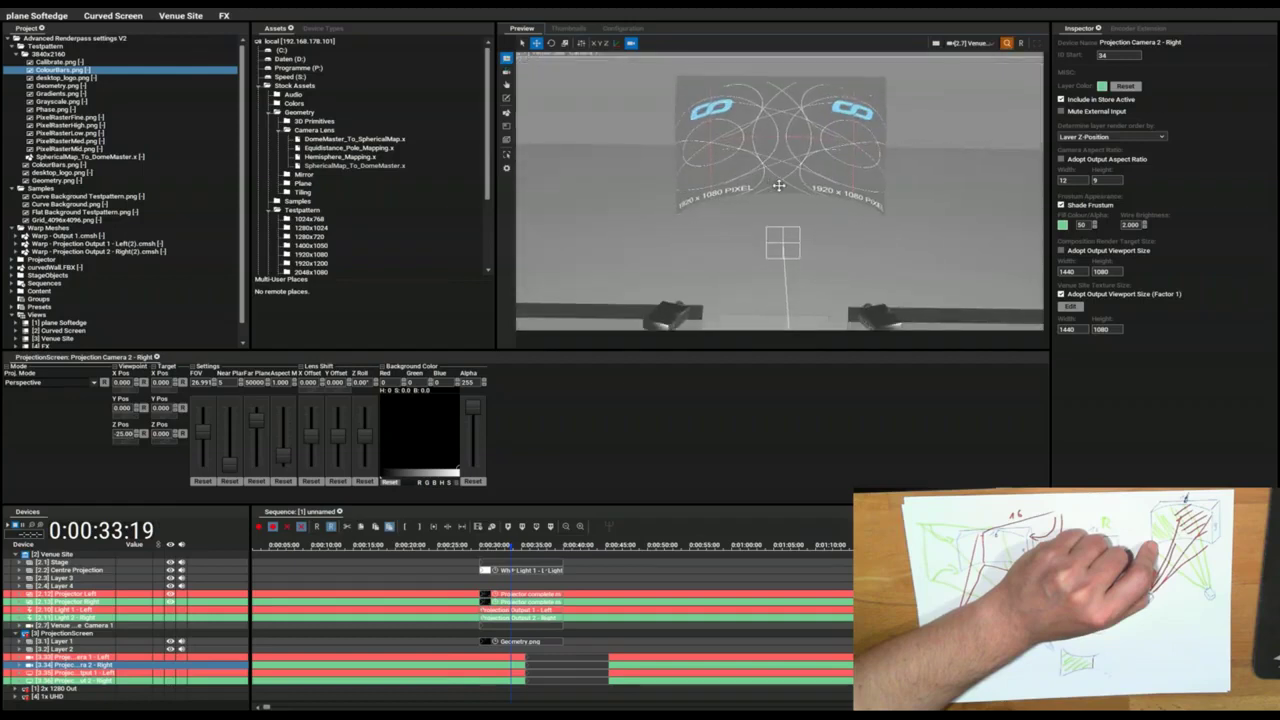
click(535, 544)
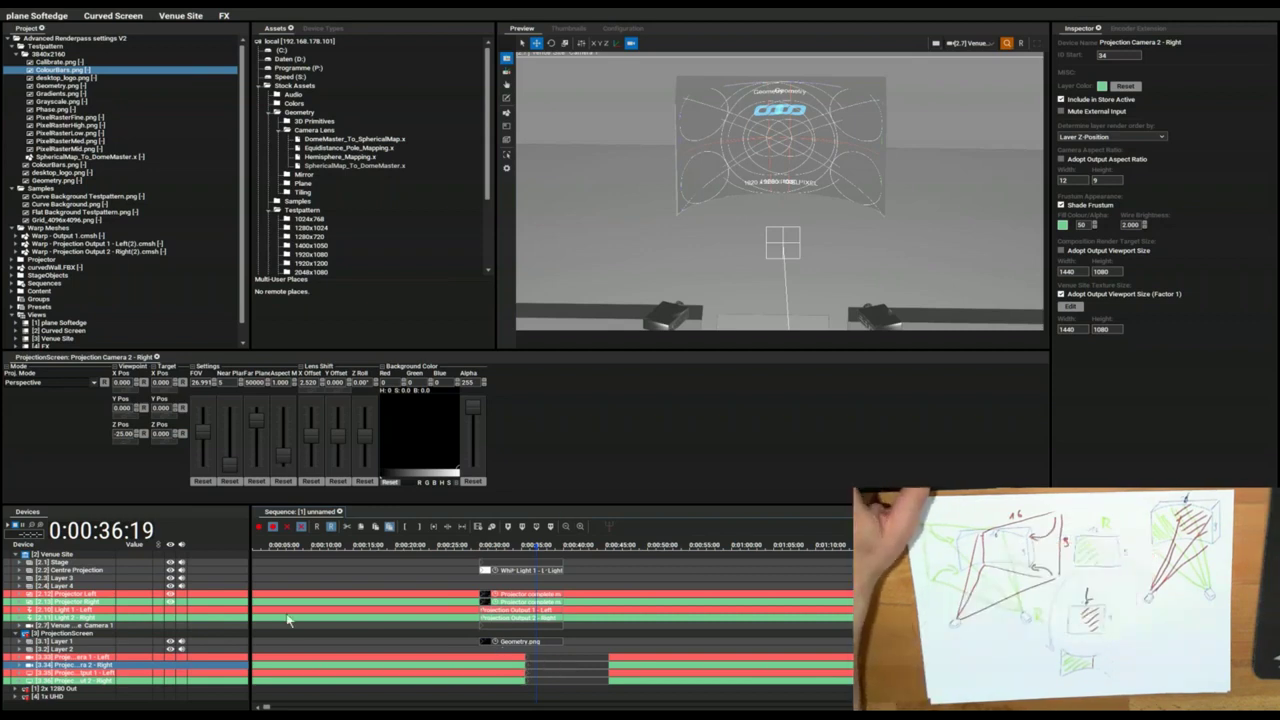
Step: Reset the lens shift X Offset of both projection cameras together and check their frustums in the All Cameras preview
ctrl+click(74, 658)
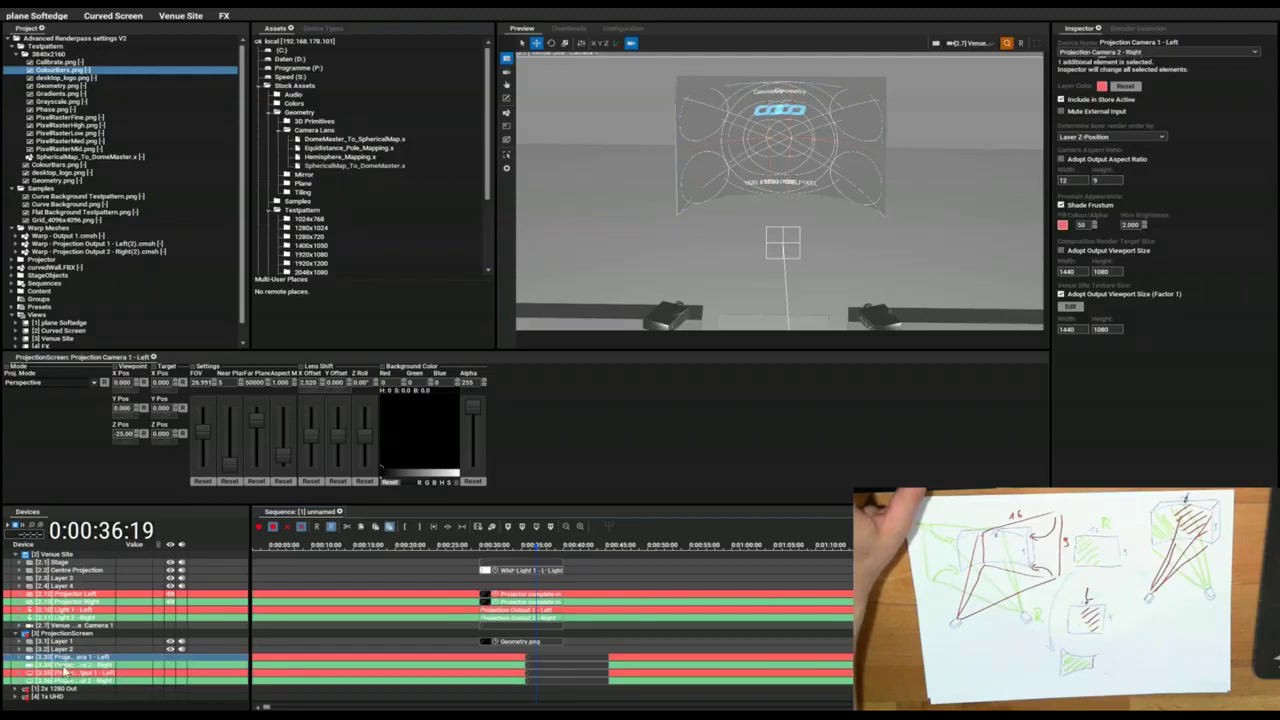
click(311, 482)
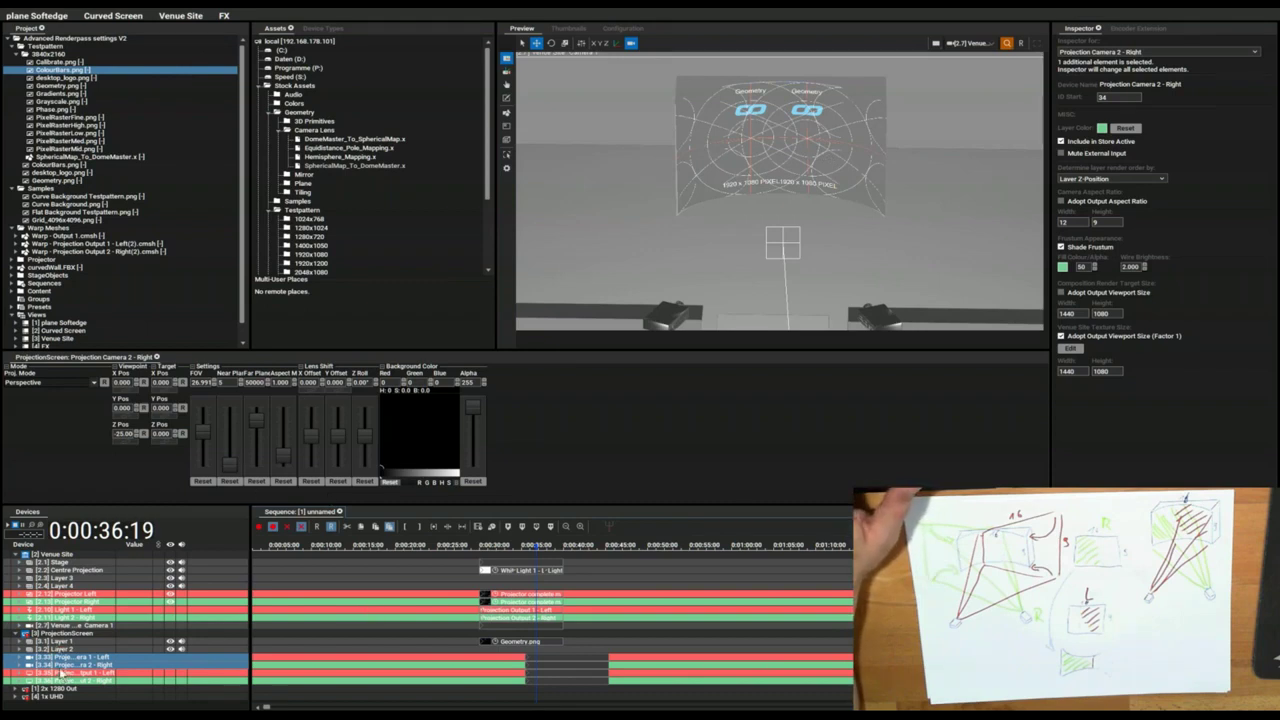
click(979, 54)
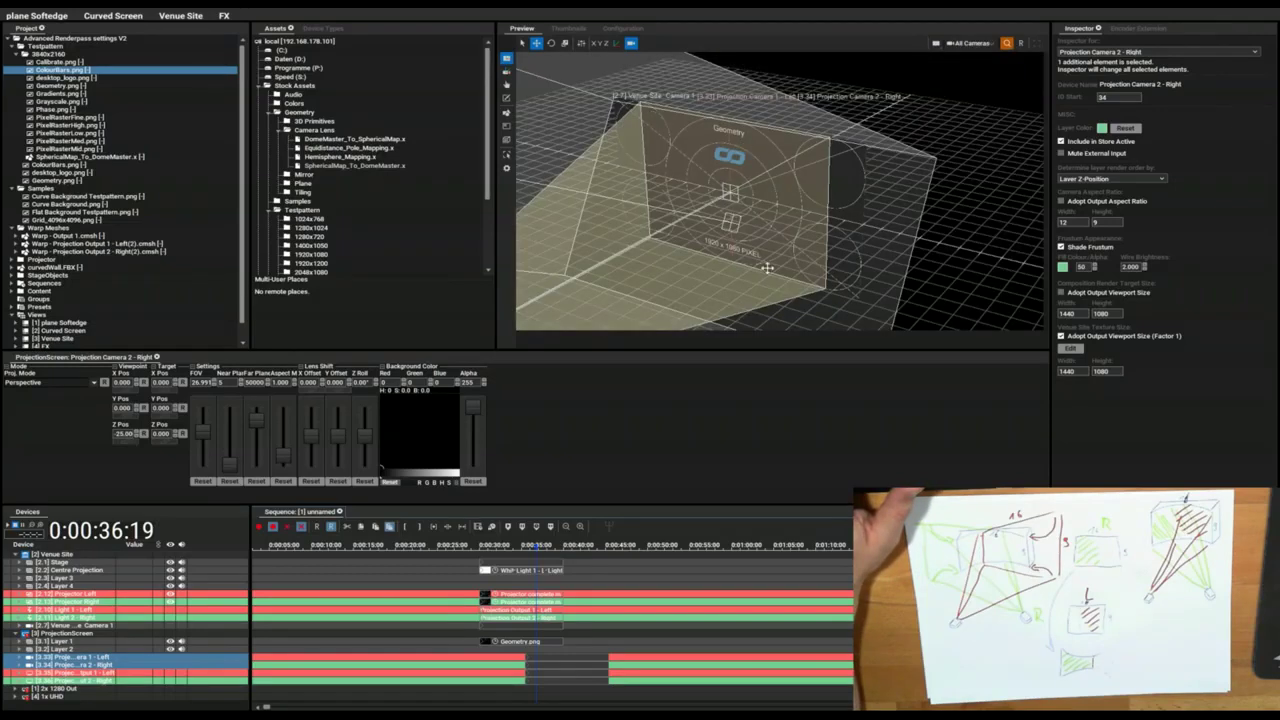
click(631, 43)
click(632, 45)
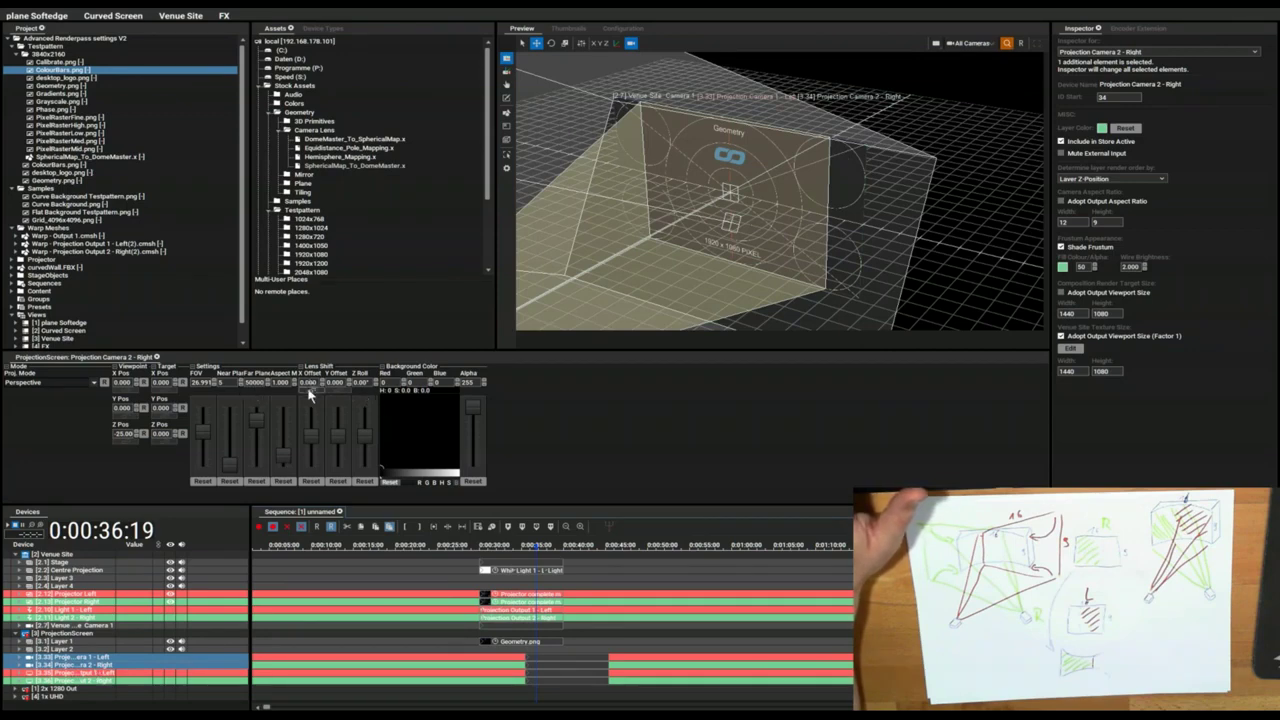
Step: Set mirrored lens shifts for both projection cameras with X Offset 1.890 and Y Offset 0.100, and store them at 0:00:35:12
drag(313, 388, 338, 380)
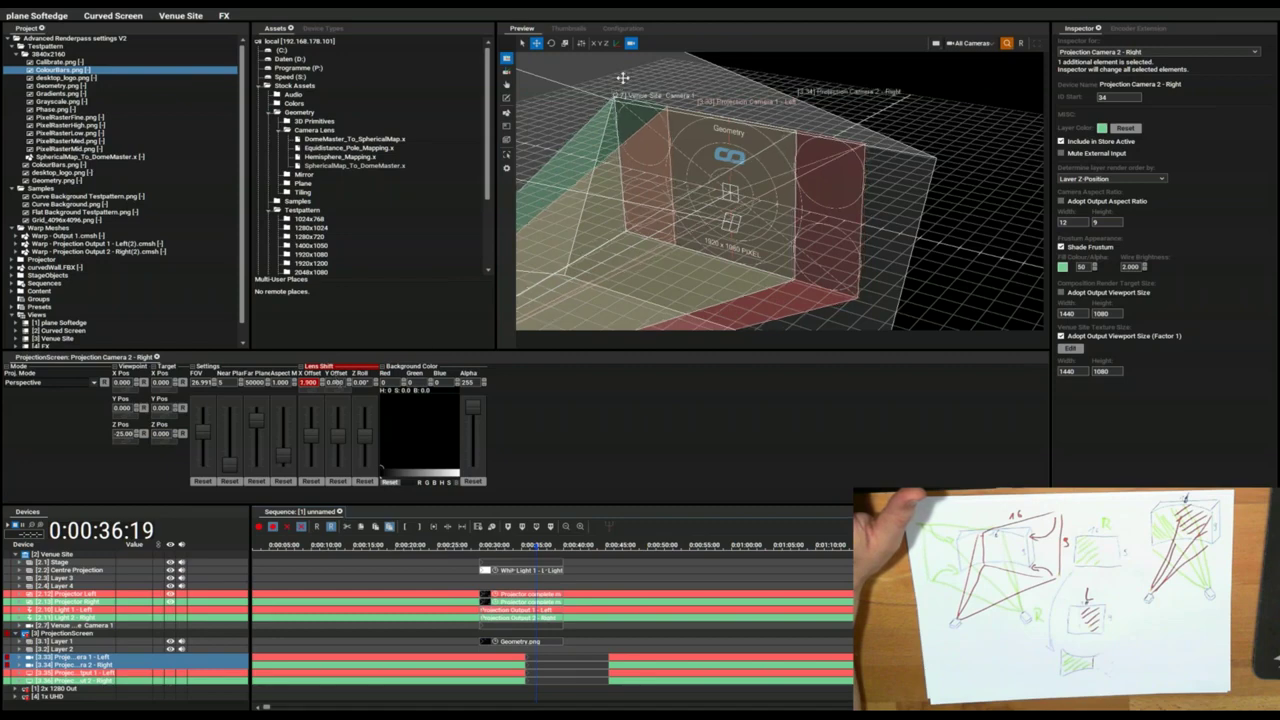
click(976, 95)
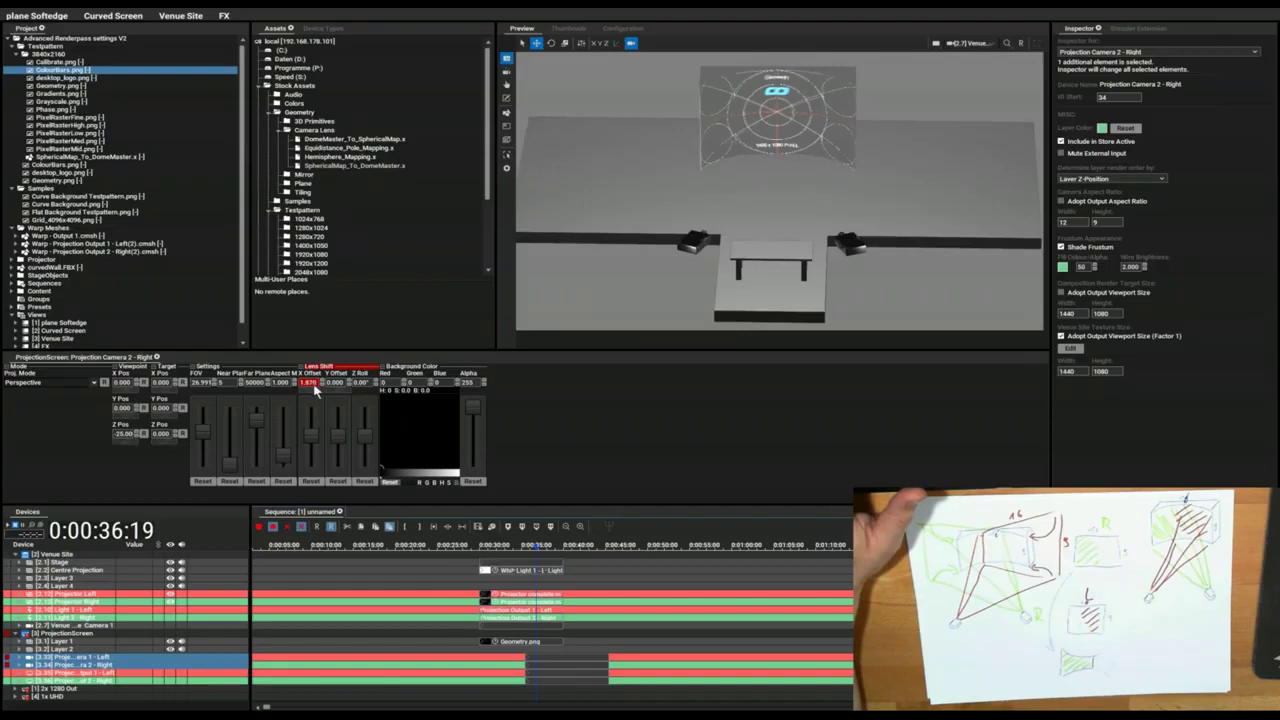
scroll(327, 384, down, 3)
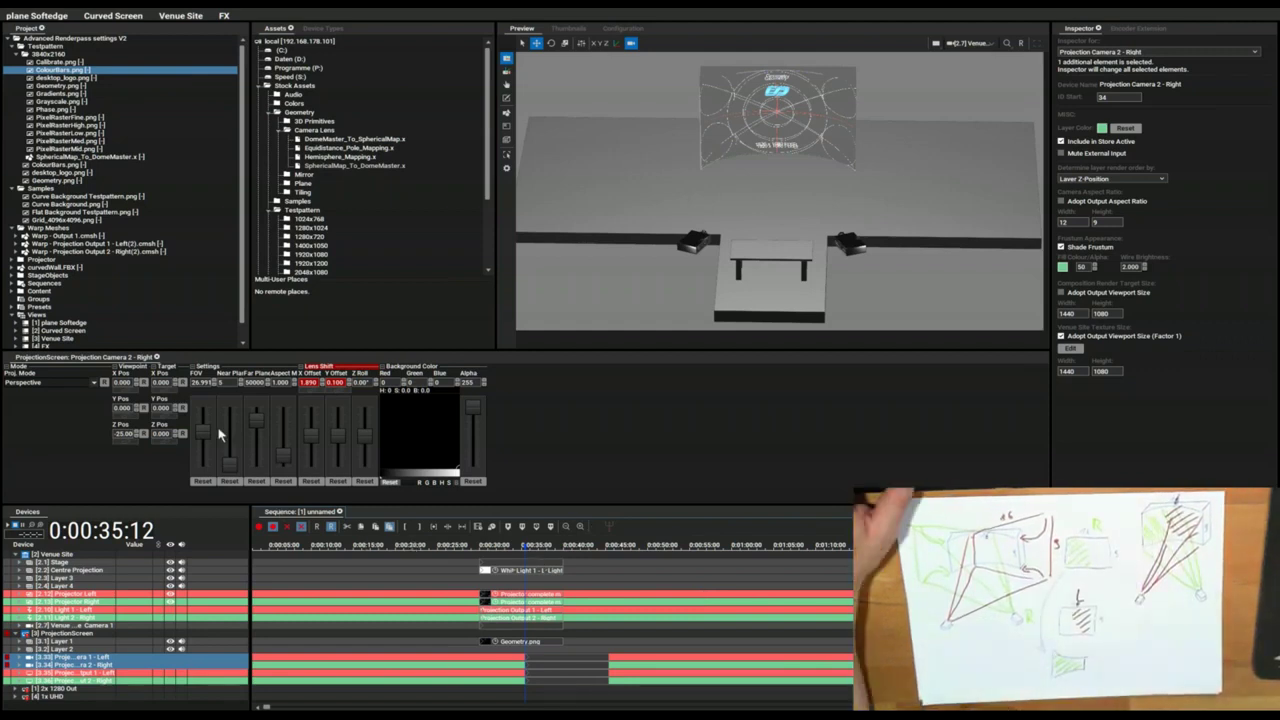
click(259, 527)
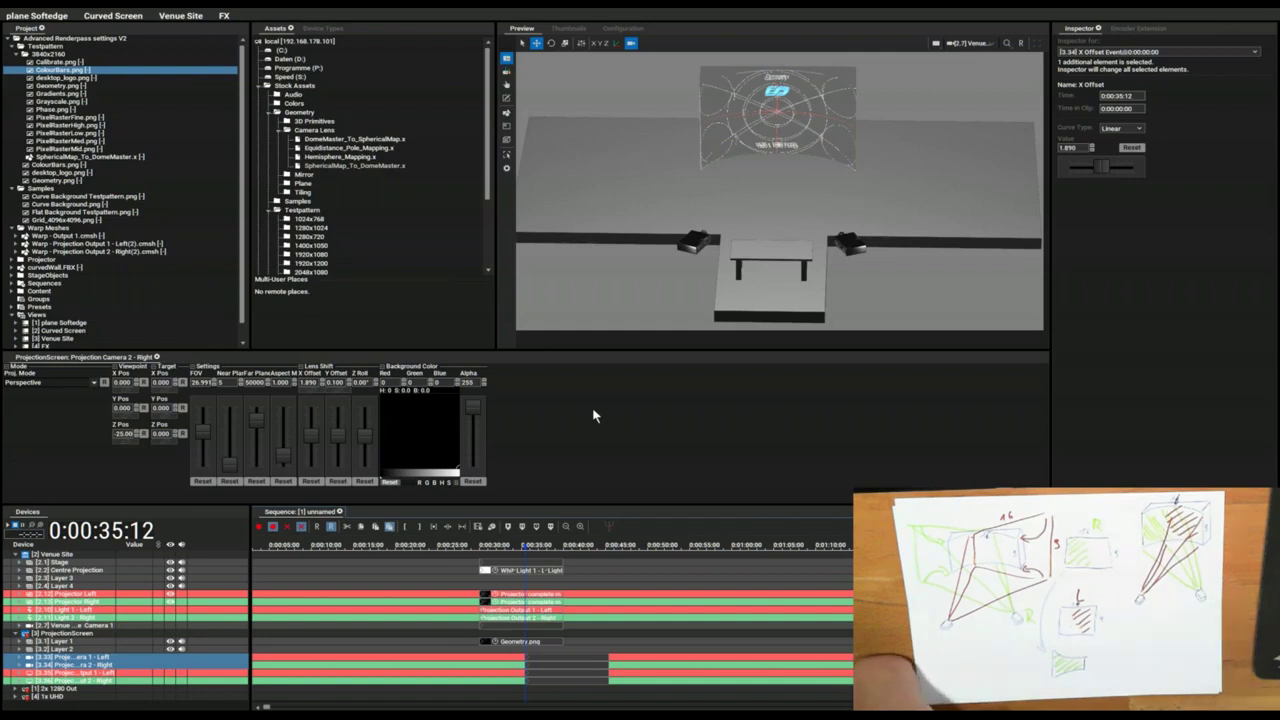
Step: Select Projection Camera 1 - Left, examine the Projection Output 1 - Left preview and return to the All Cameras preview
click(57, 657)
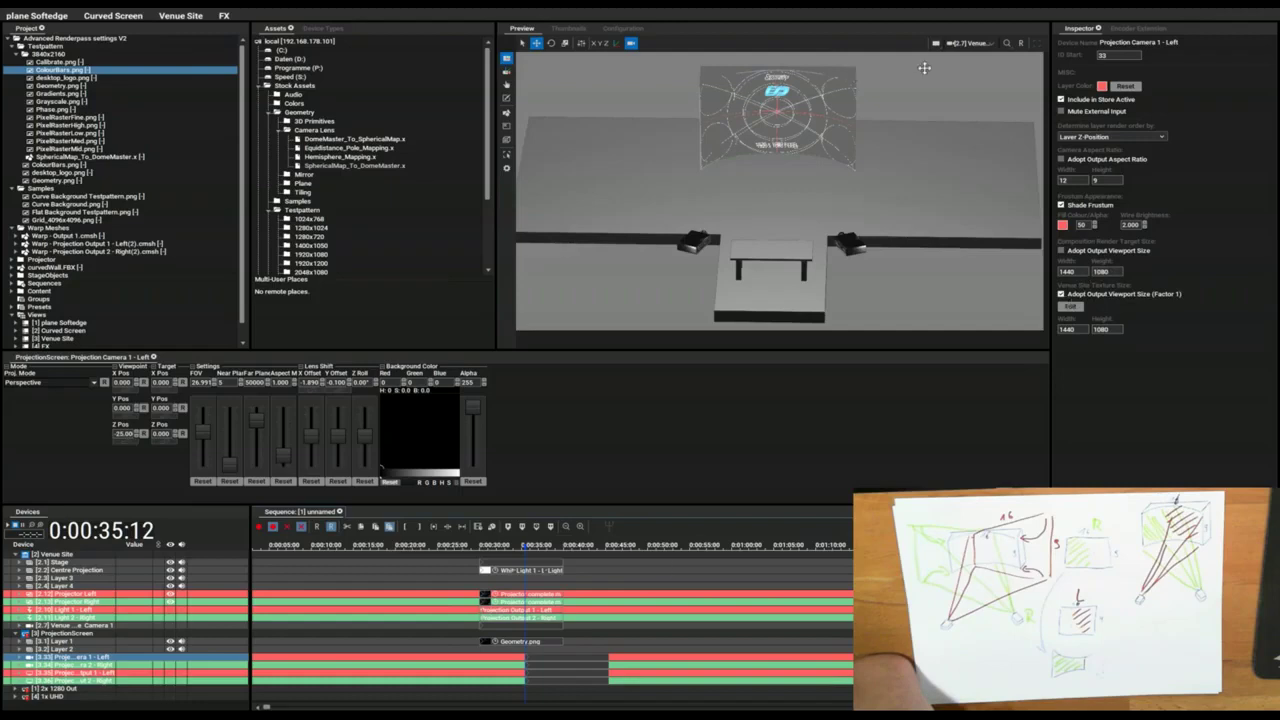
click(992, 144)
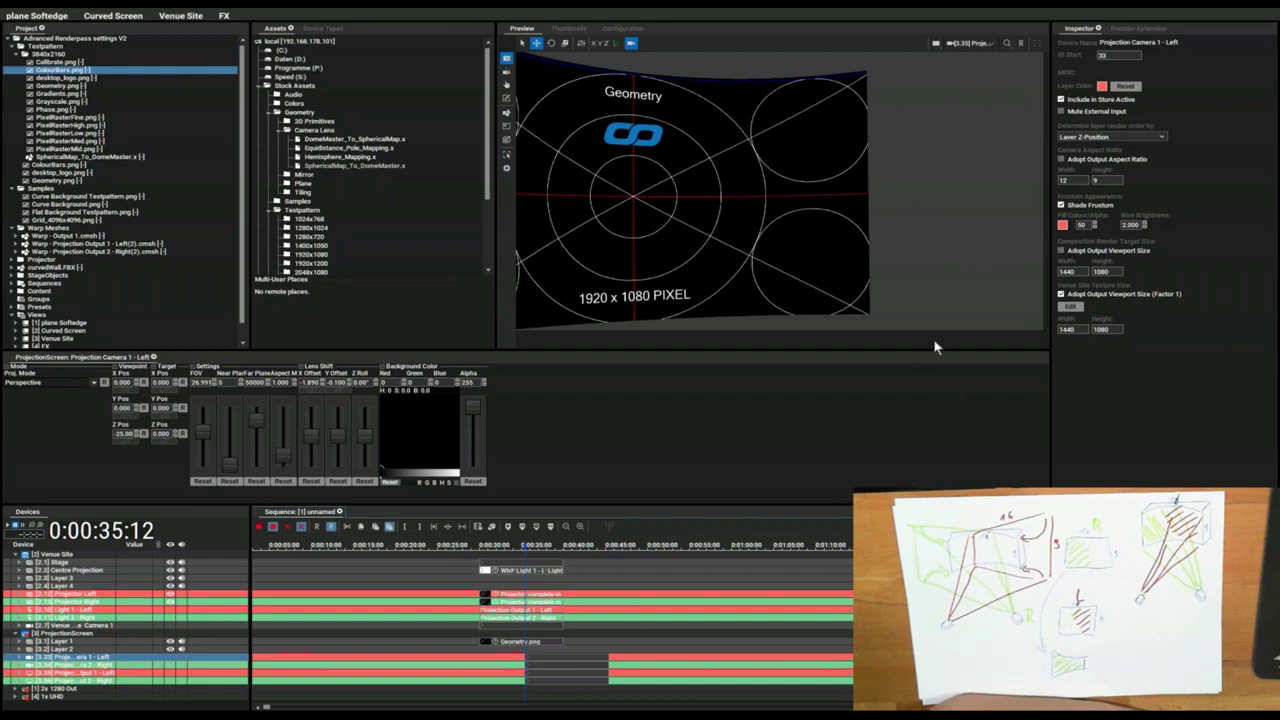
click(970, 61)
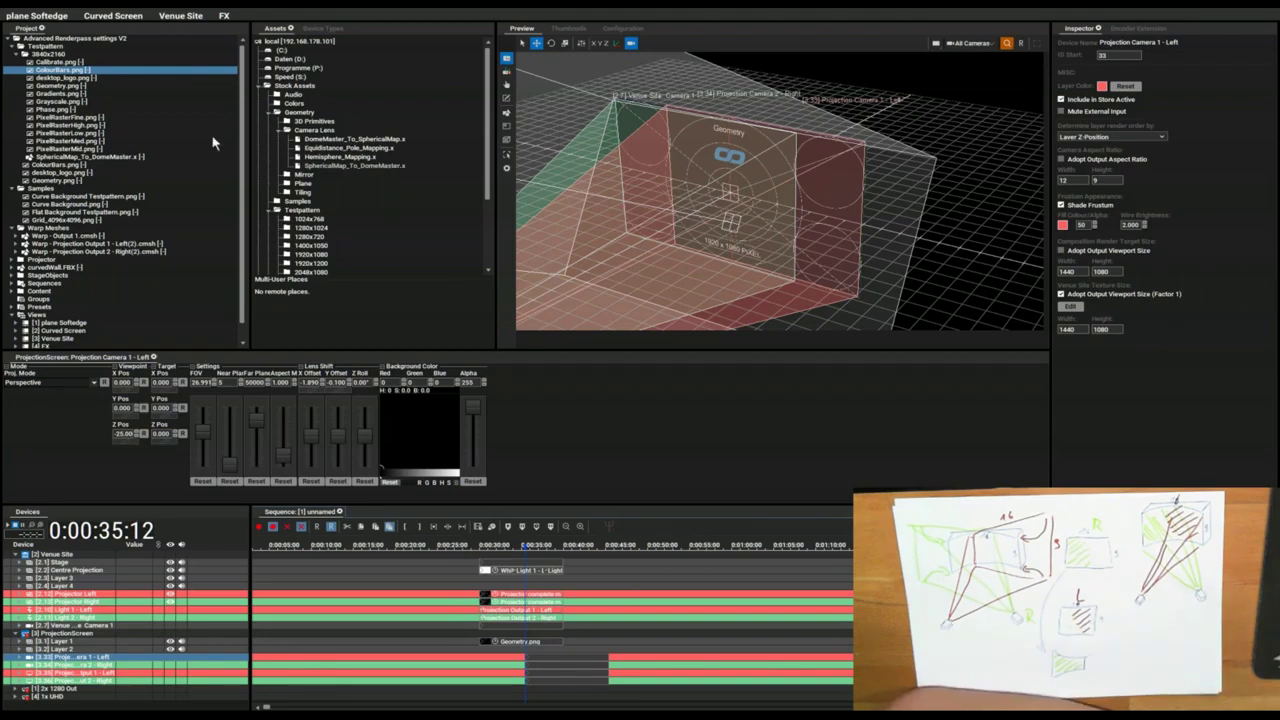
Step: Collapse the stock Geometry assets and list the 4096x2160 test patterns
click(275, 112)
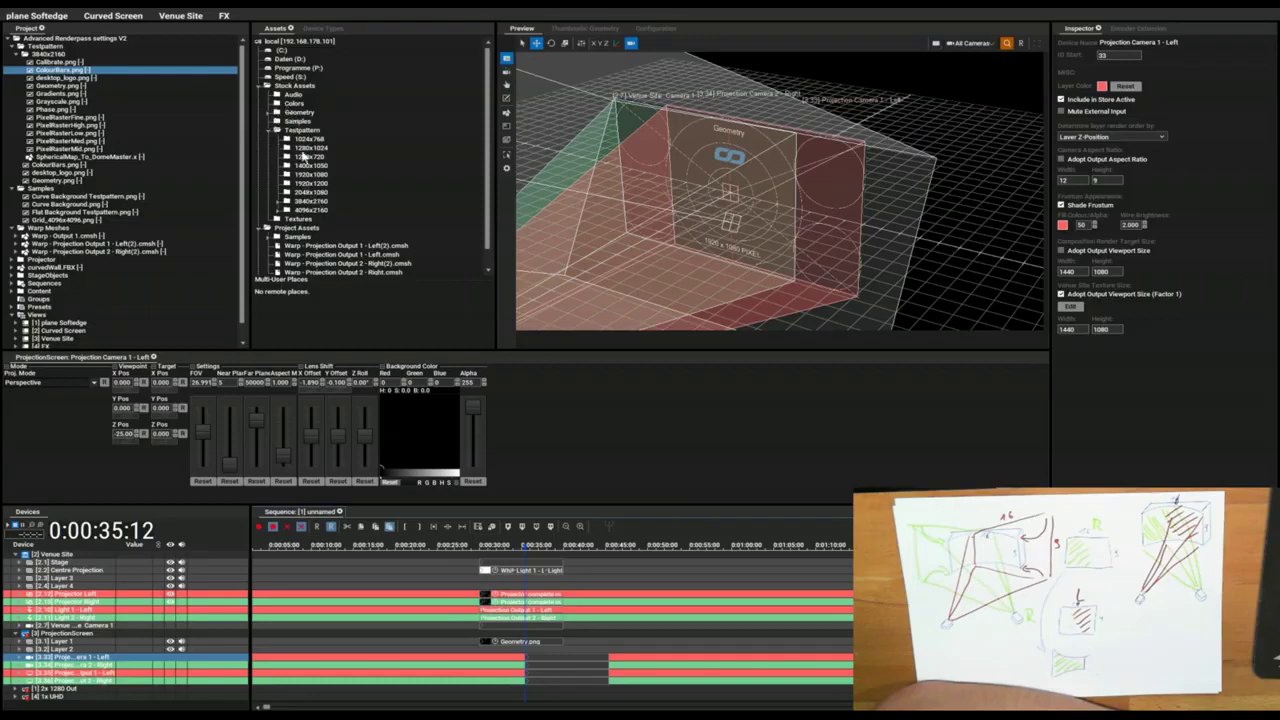
click(310, 212)
click(279, 213)
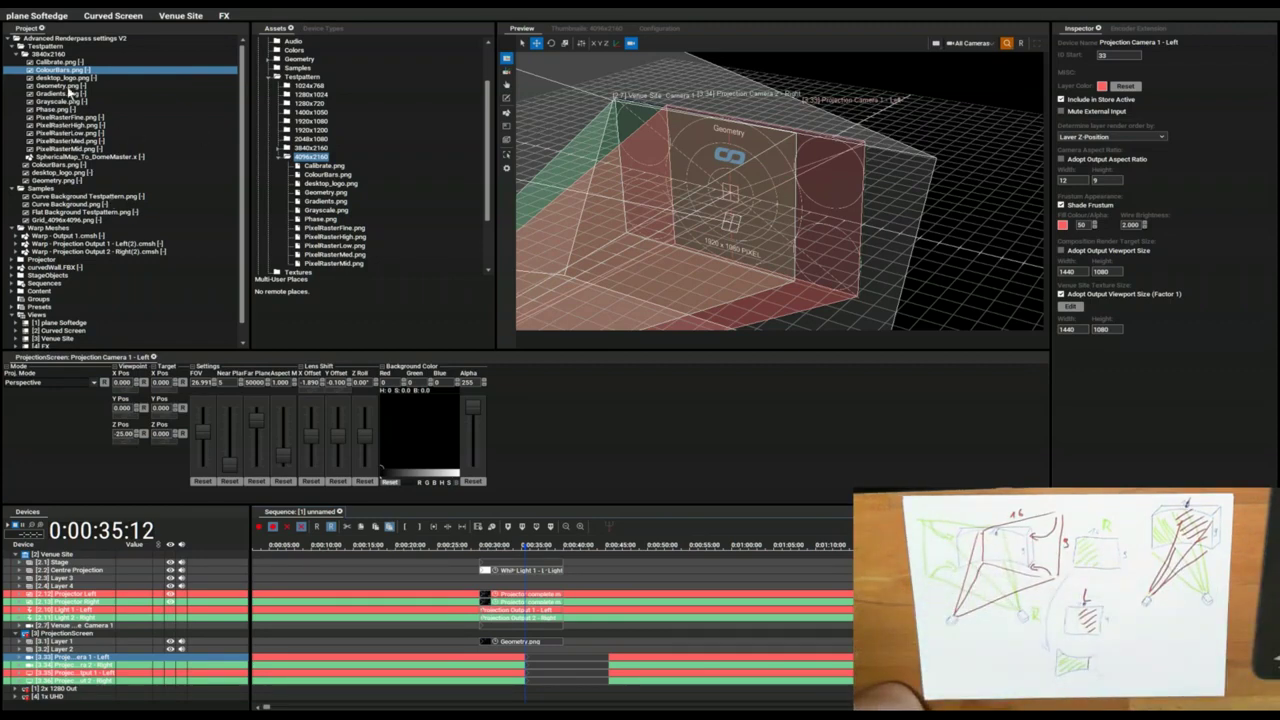
Step: Place the 3840x2160 PixelRasterFine.png on ProjectionScreen's Layer 2 at 0:00:32:12 and set its layer sizing mode to Media Pixel Size
click(70, 117)
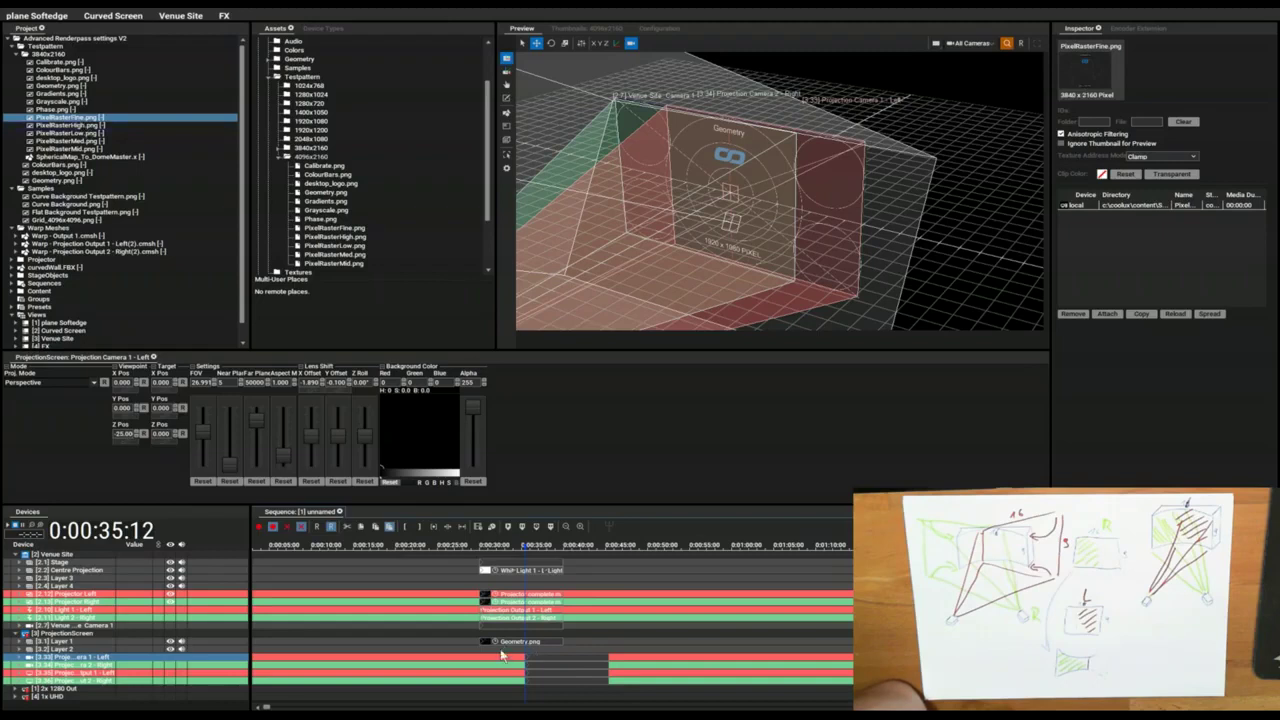
drag(502, 655, 505, 655)
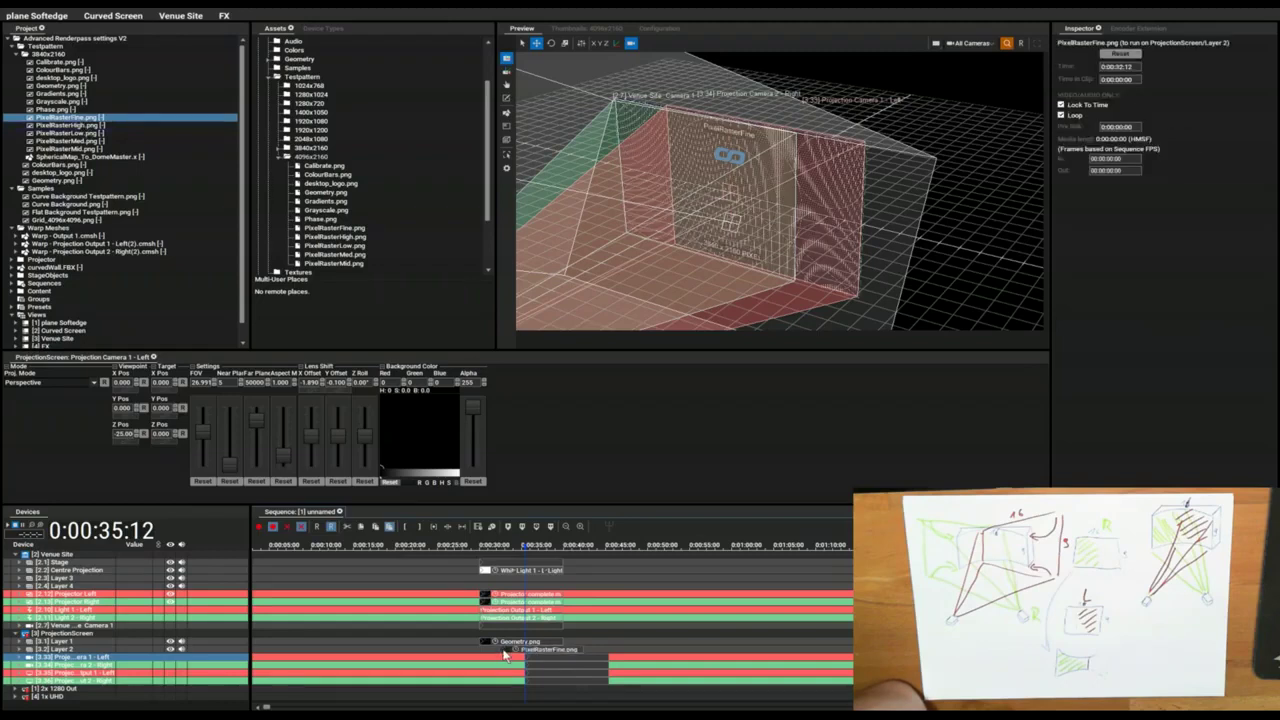
click(63, 649)
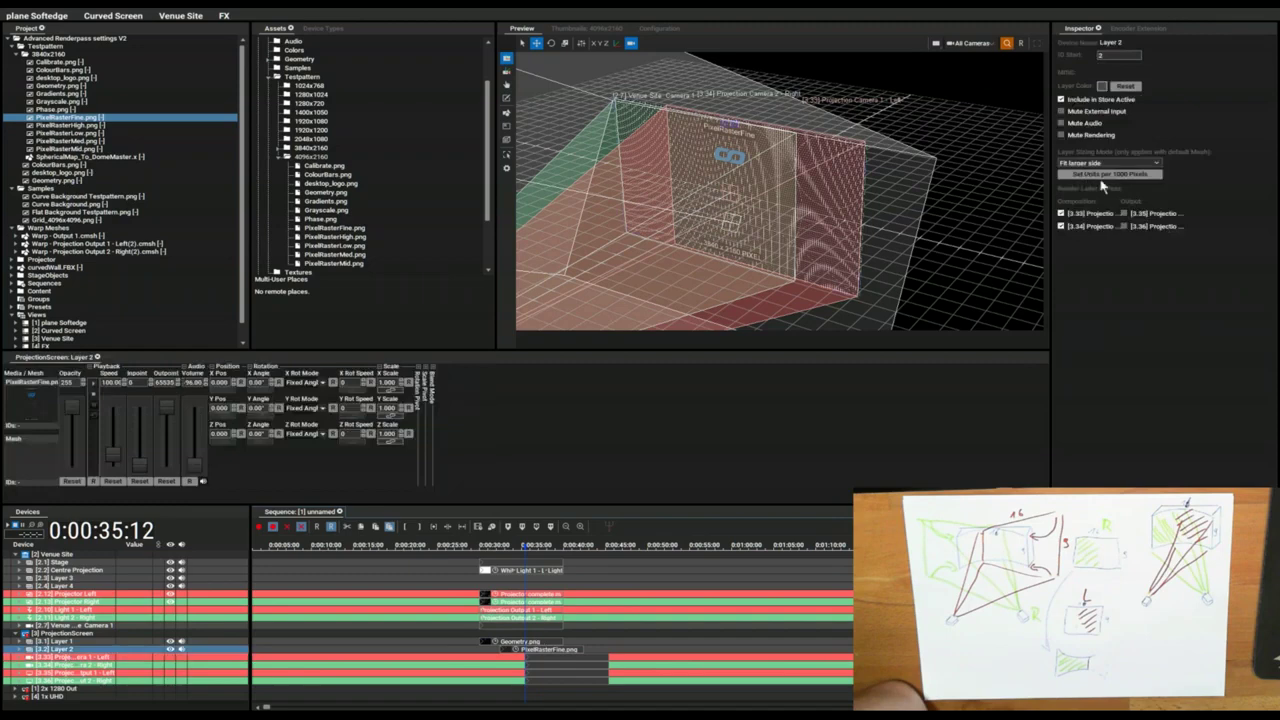
click(1097, 190)
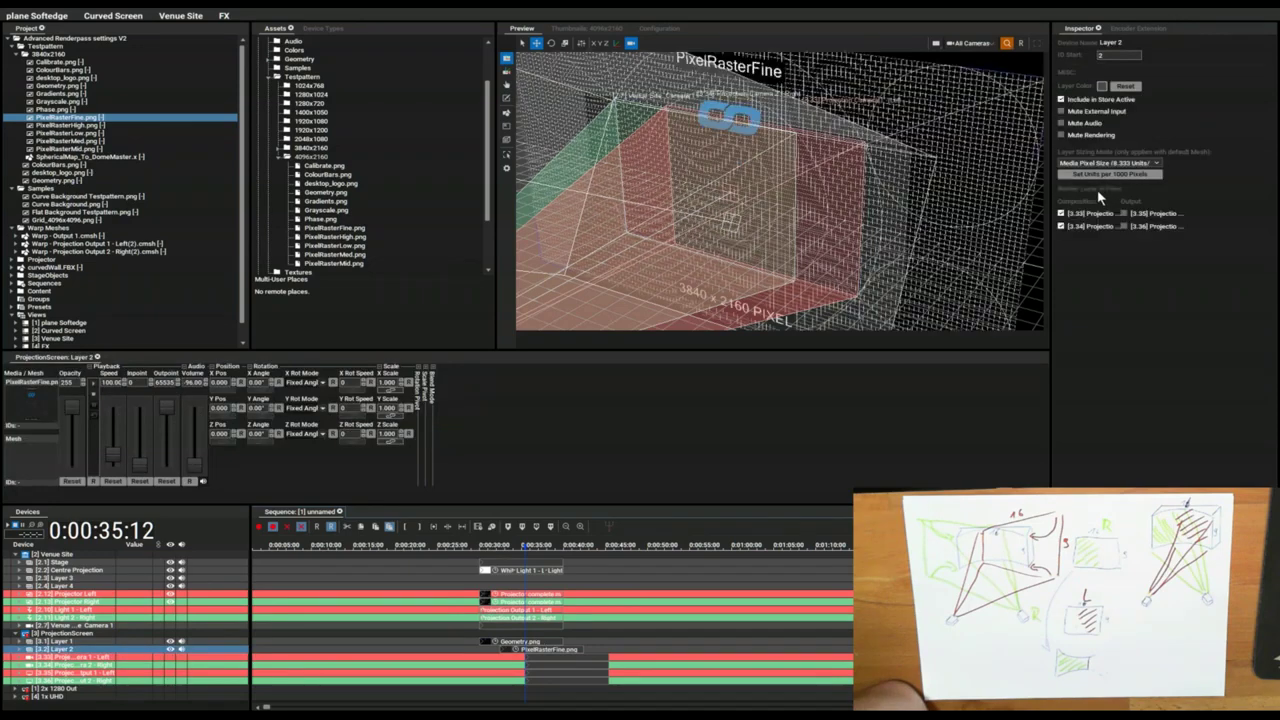
Step: Scale Layer 2 to 0.110 on all axes and move it to X Pos -2.500, Y Pos -1.983, checking the Venue Site and All Cameras previews
click(973, 198)
scroll(972, 199, down, 2)
scroll(957, 203, down, 1)
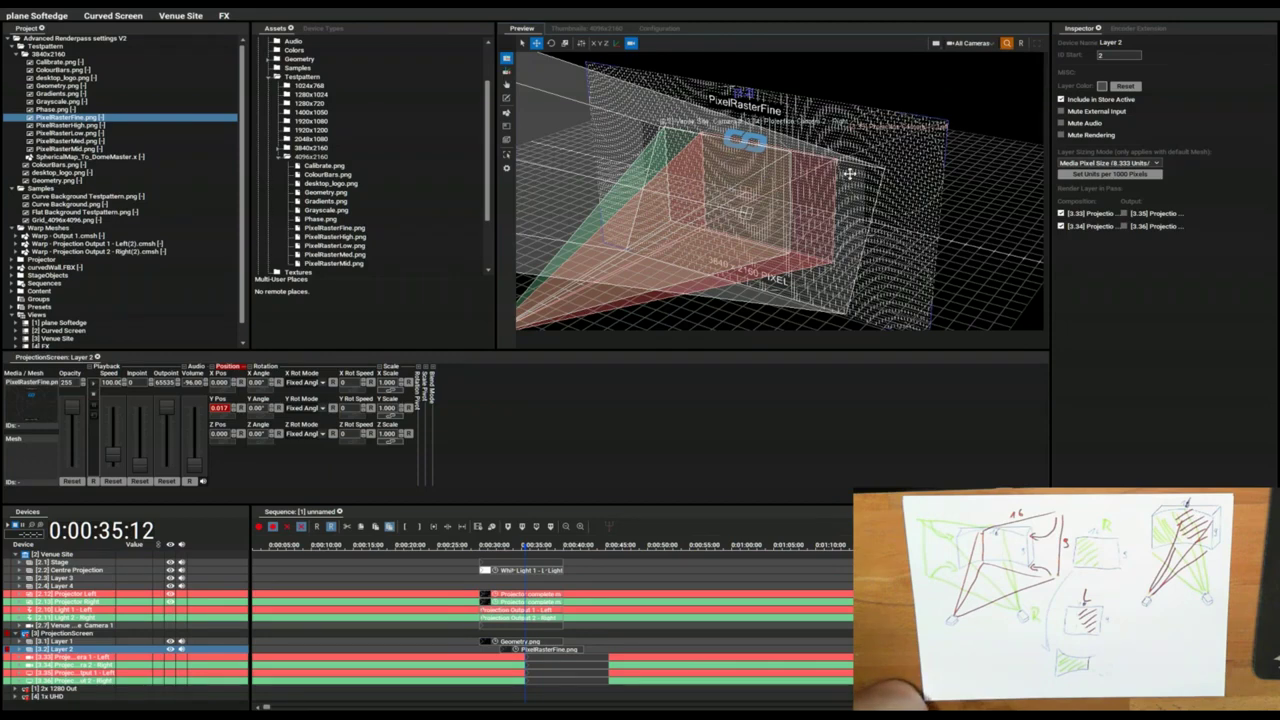
click(981, 98)
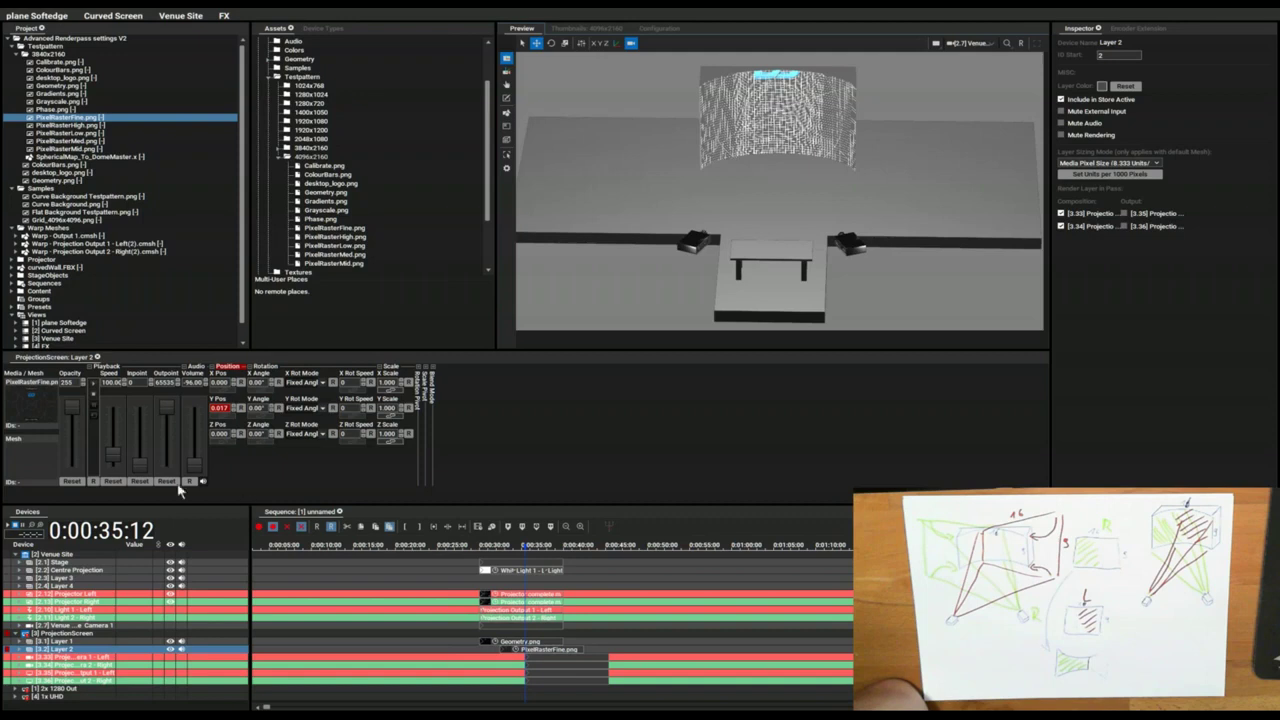
drag(222, 413, 338, 440)
drag(389, 387, 386, 379)
drag(224, 386, 242, 366)
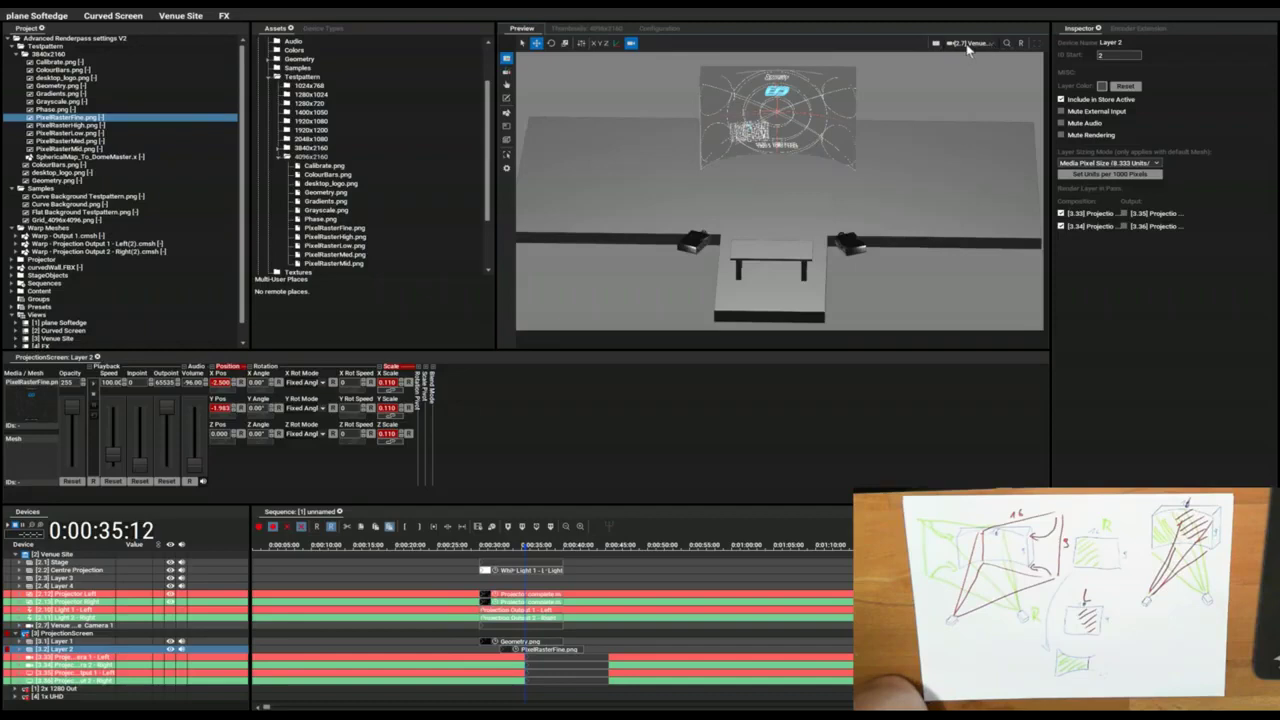
click(1007, 43)
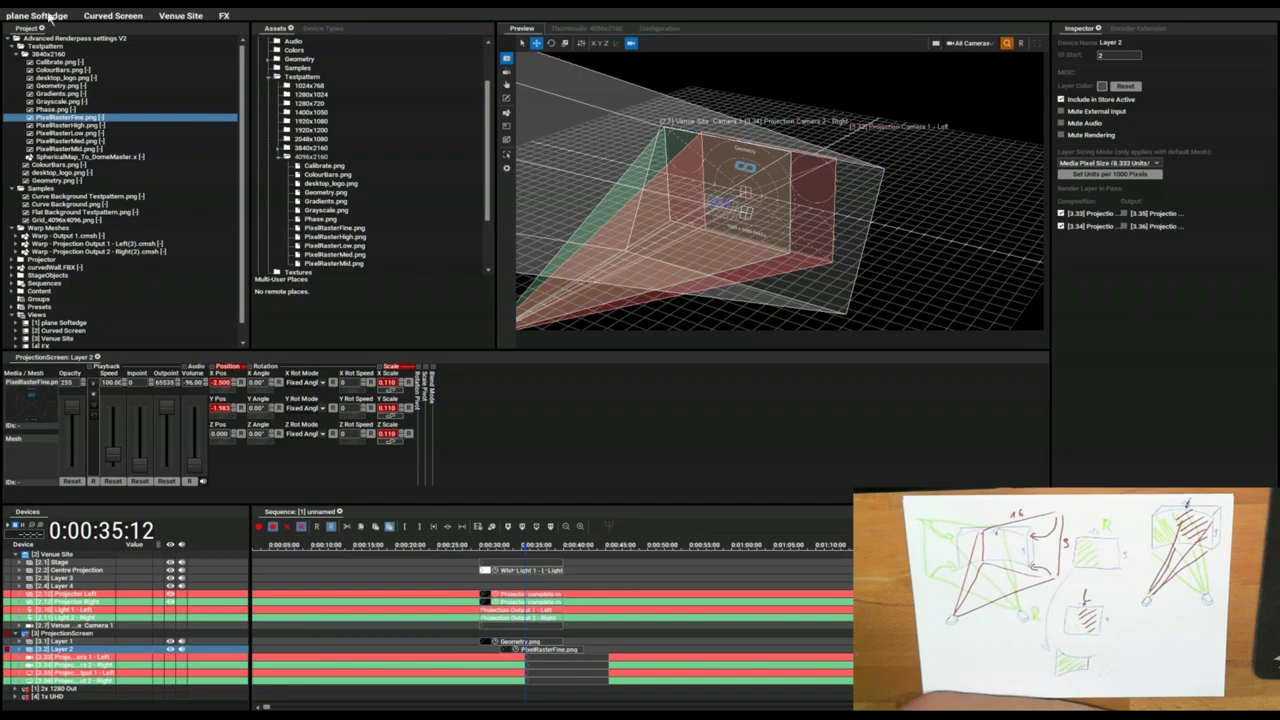
Step: Collapse the ProjectionScreen site and expand the 1x UHD and 2x 1280 Out sites in the device list
click(45, 555)
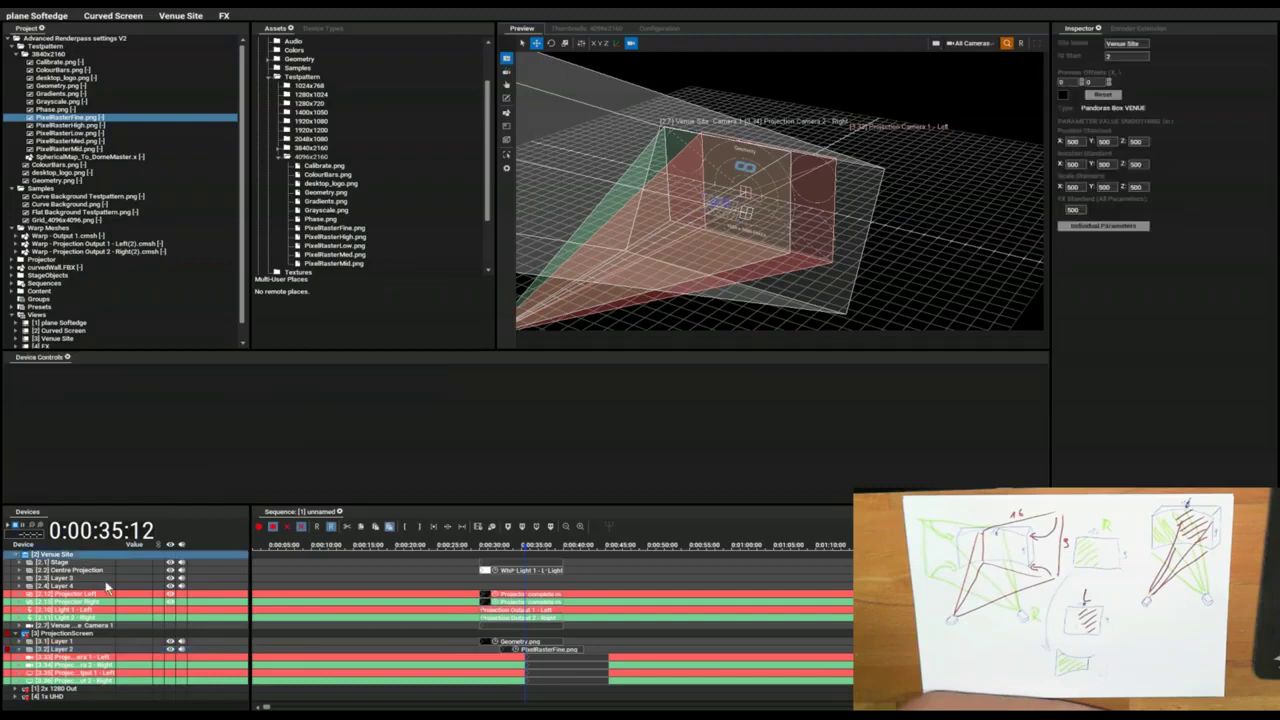
click(62, 635)
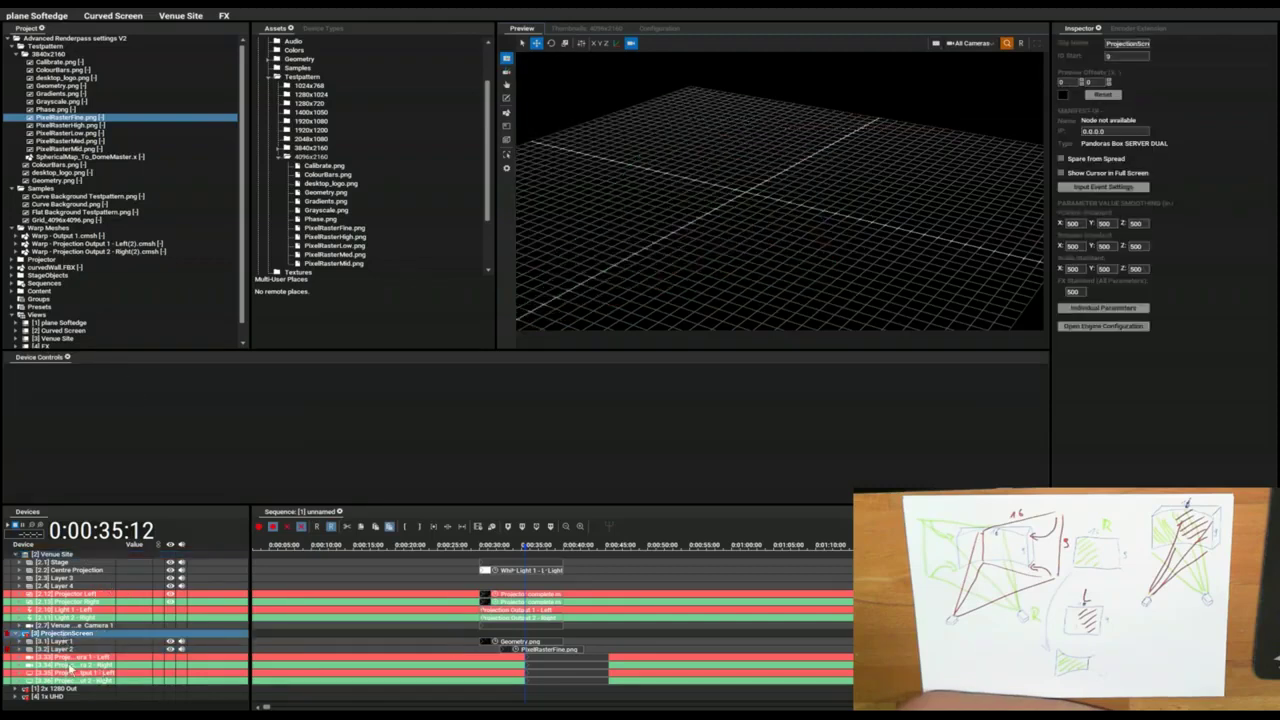
double_click(57, 634)
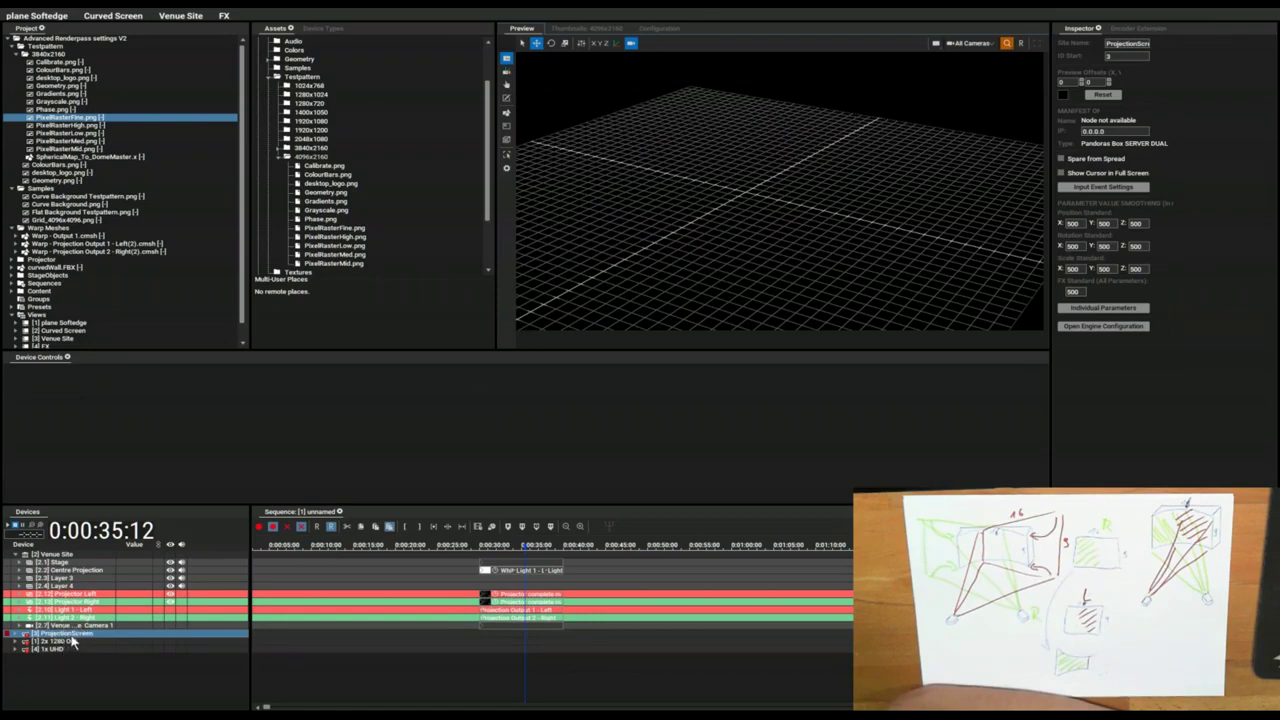
click(59, 650)
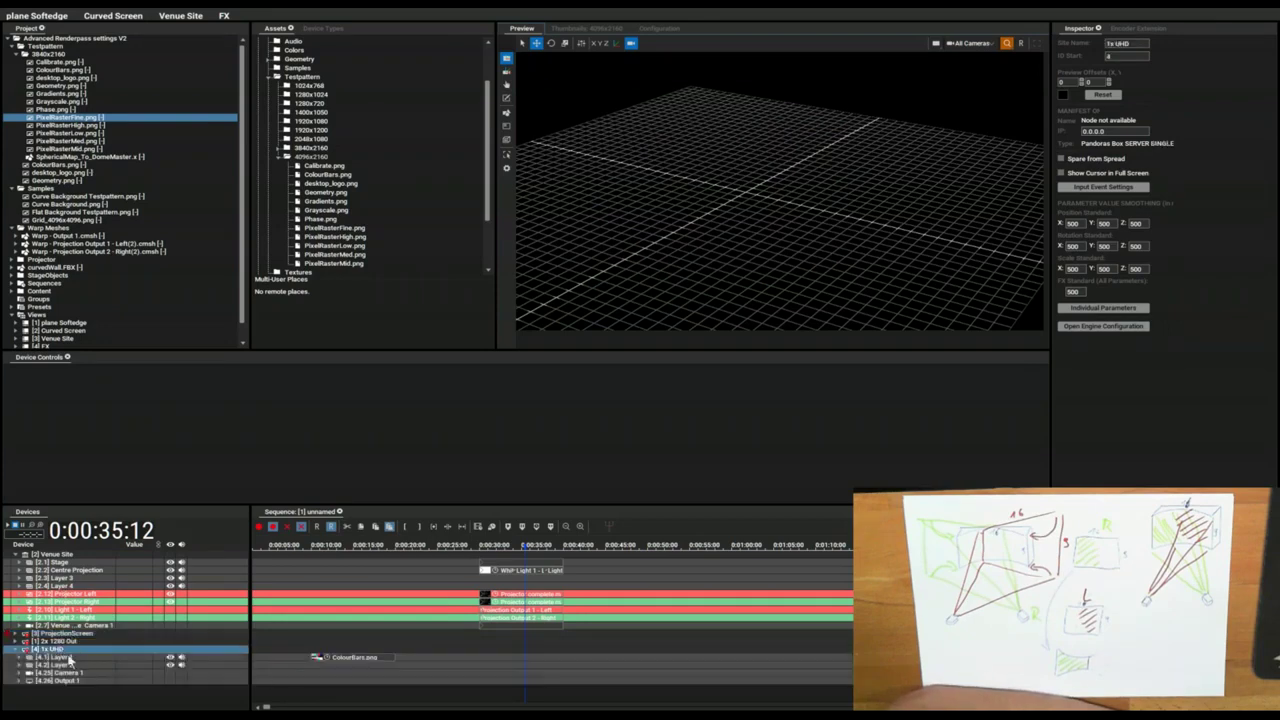
click(101, 642)
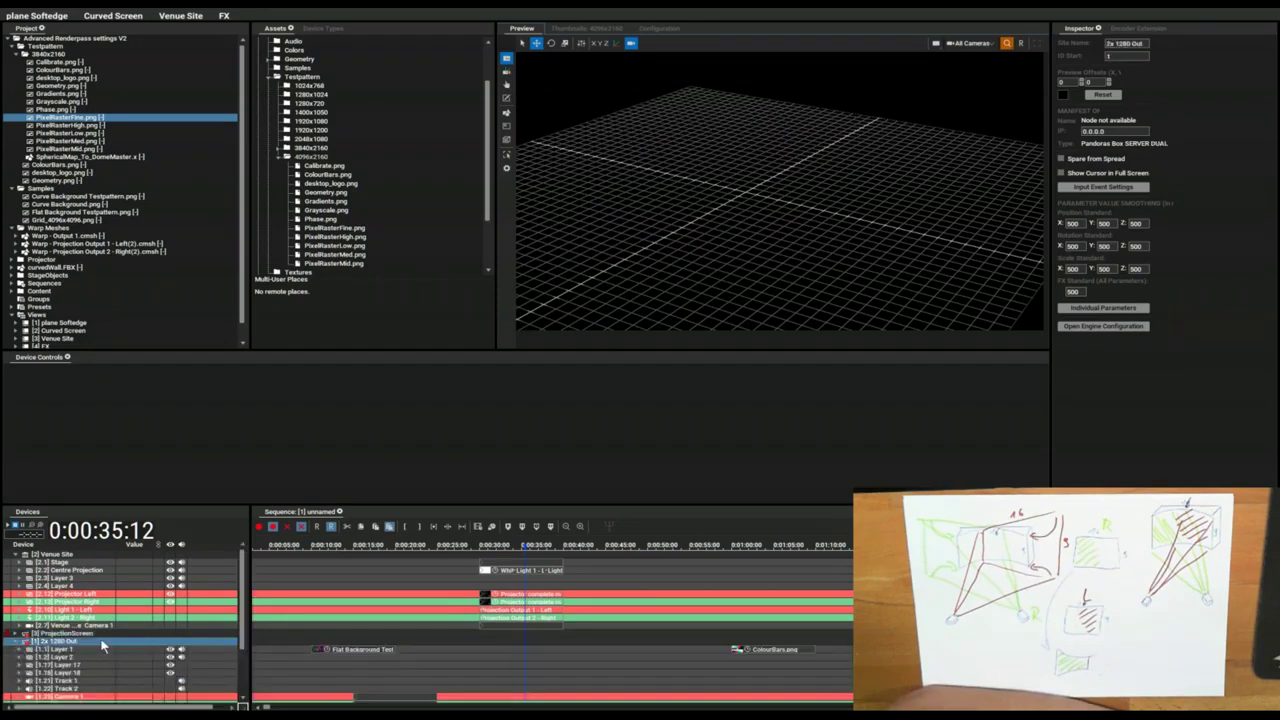
Step: Move the playhead to 0:01:03:14 over the ColourBars.png clip and select the 2x 1280 Out site for the preview
click(735, 560)
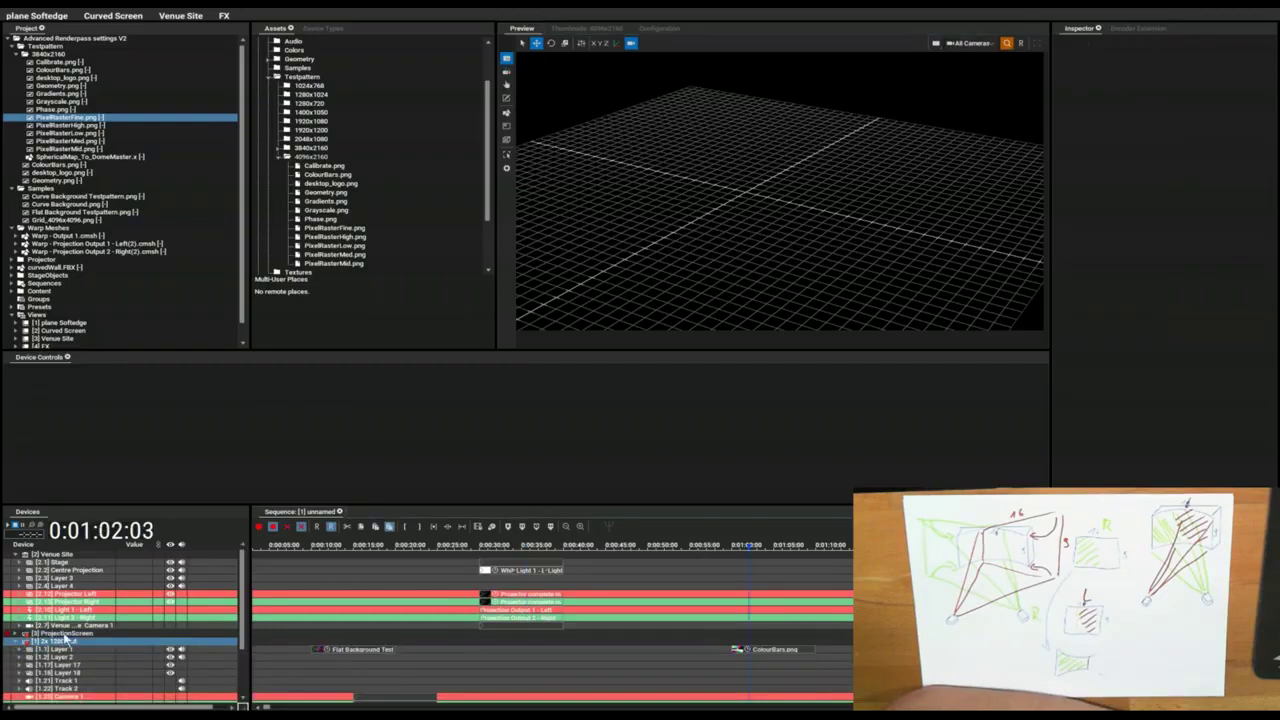
key(Up)
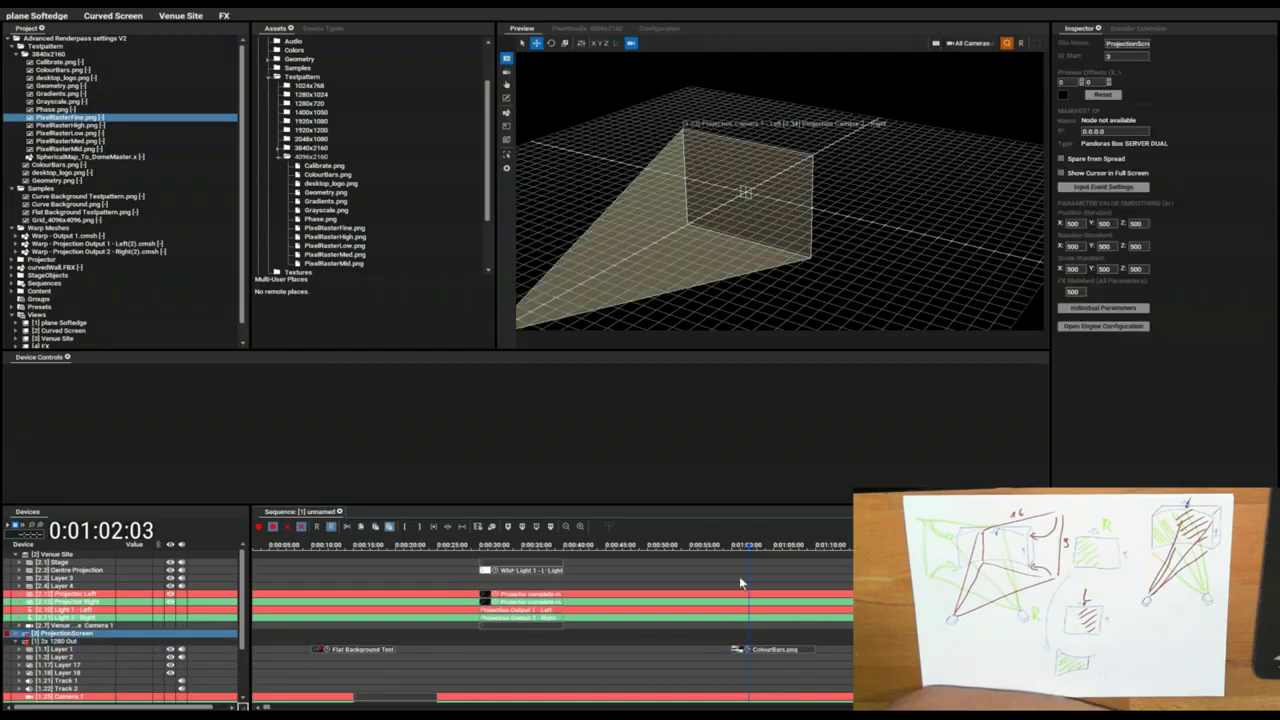
drag(716, 546, 762, 546)
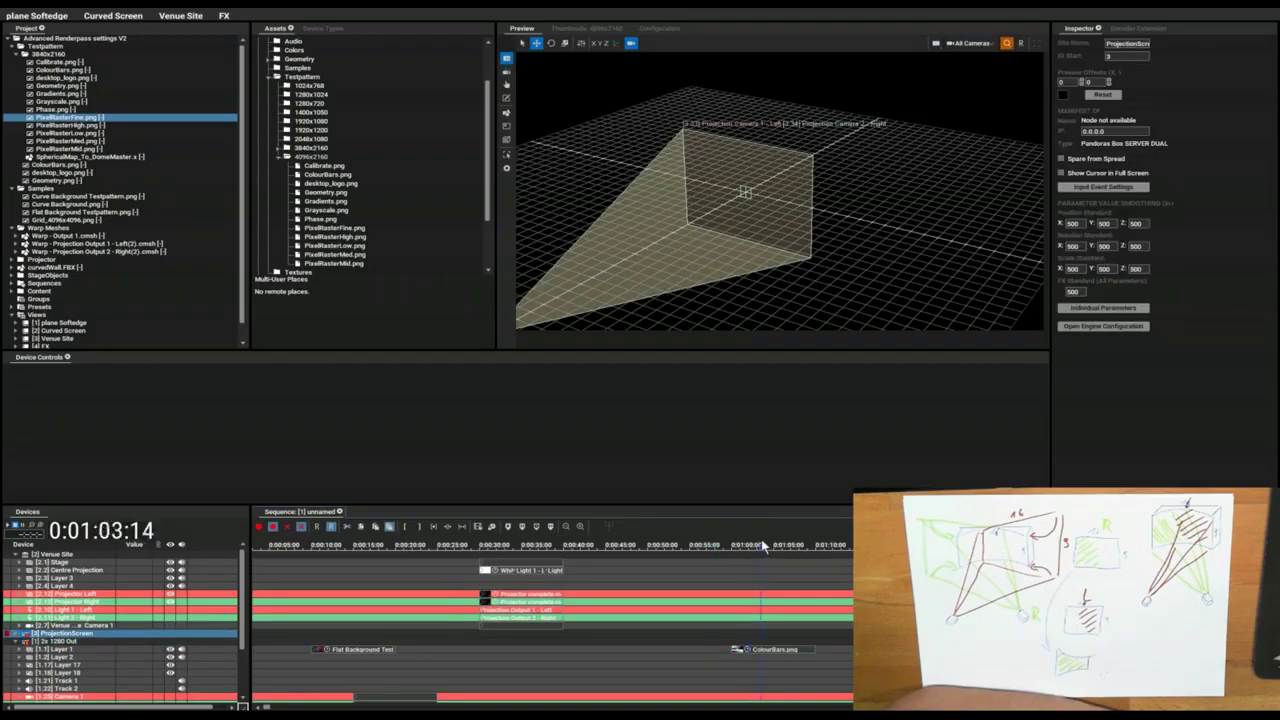
click(60, 642)
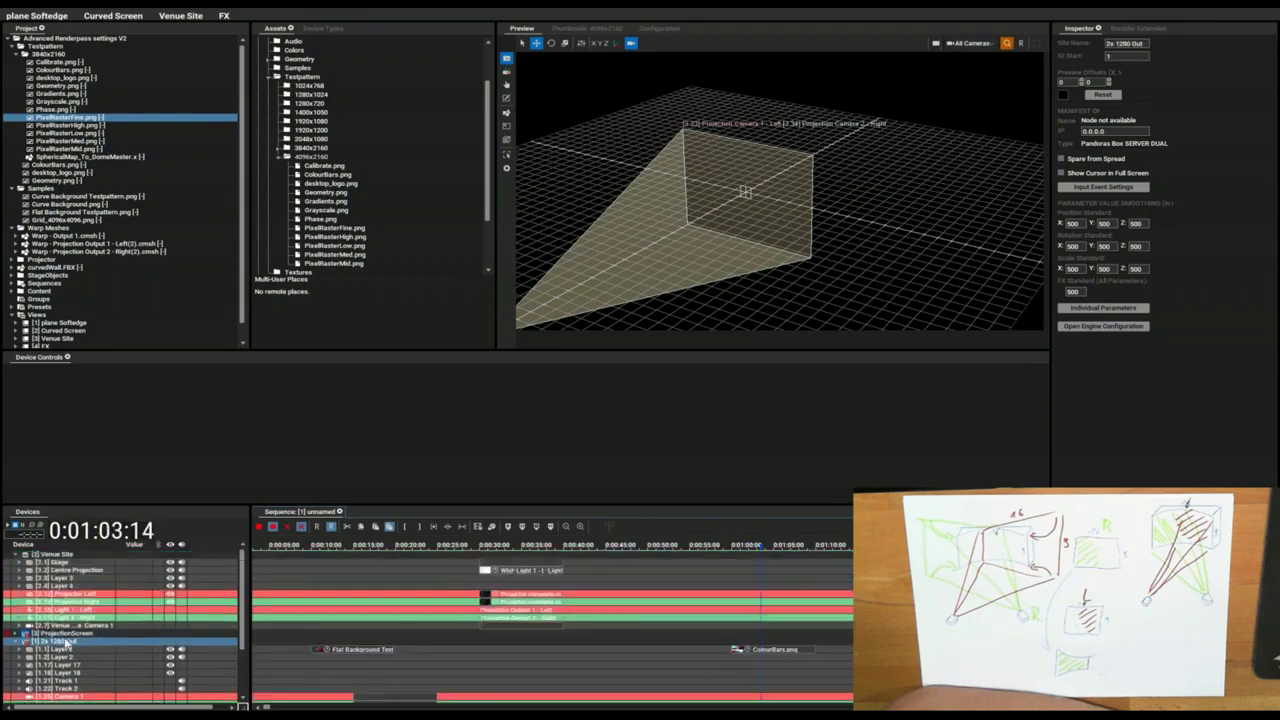
click(70, 634)
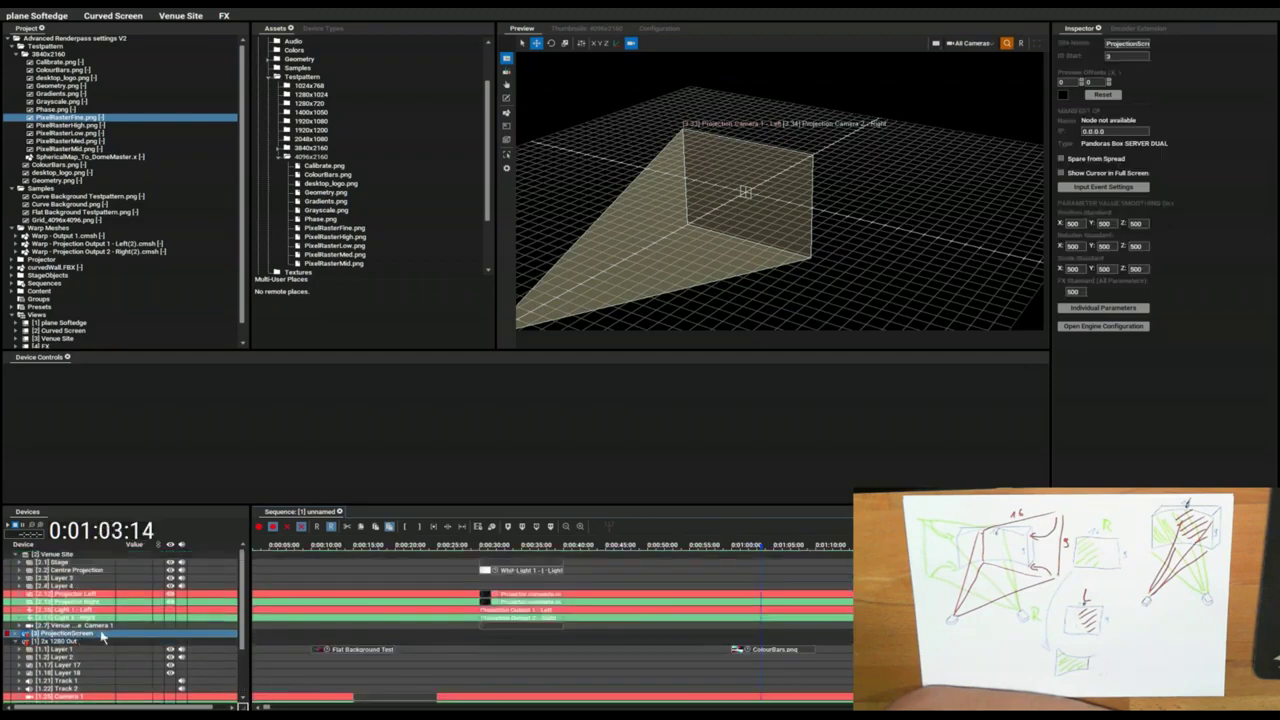
click(70, 641)
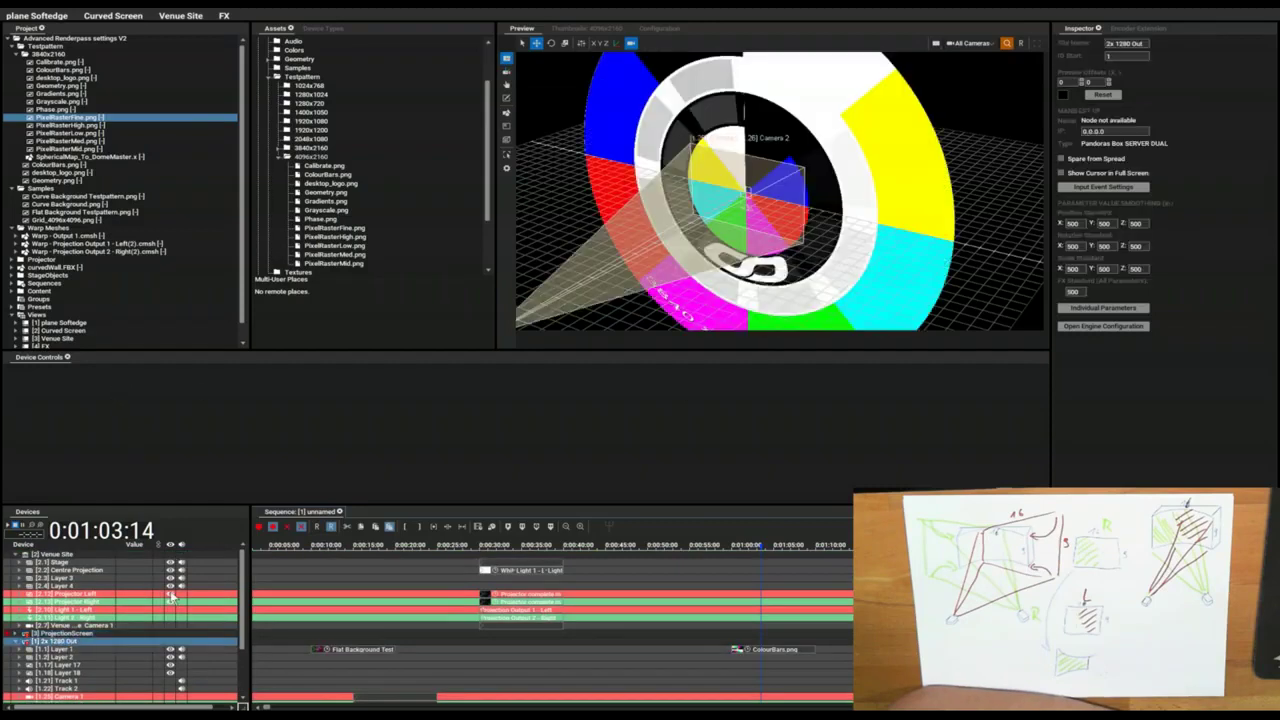
Step: Examine the ColourBars pattern in the All Cameras preview and in Output 1 with its output outline, and return to All Cameras
scroll(607, 212, down, 5)
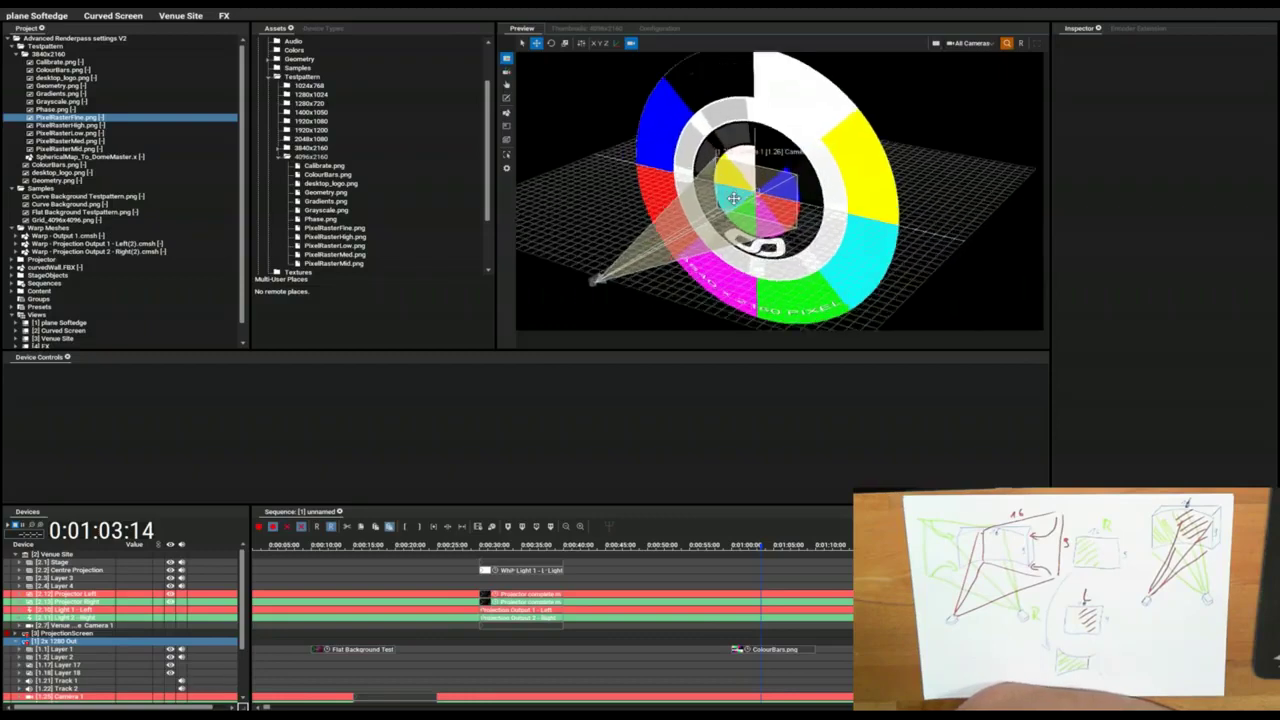
scroll(712, 201, down, 1)
drag(709, 168, 716, 208)
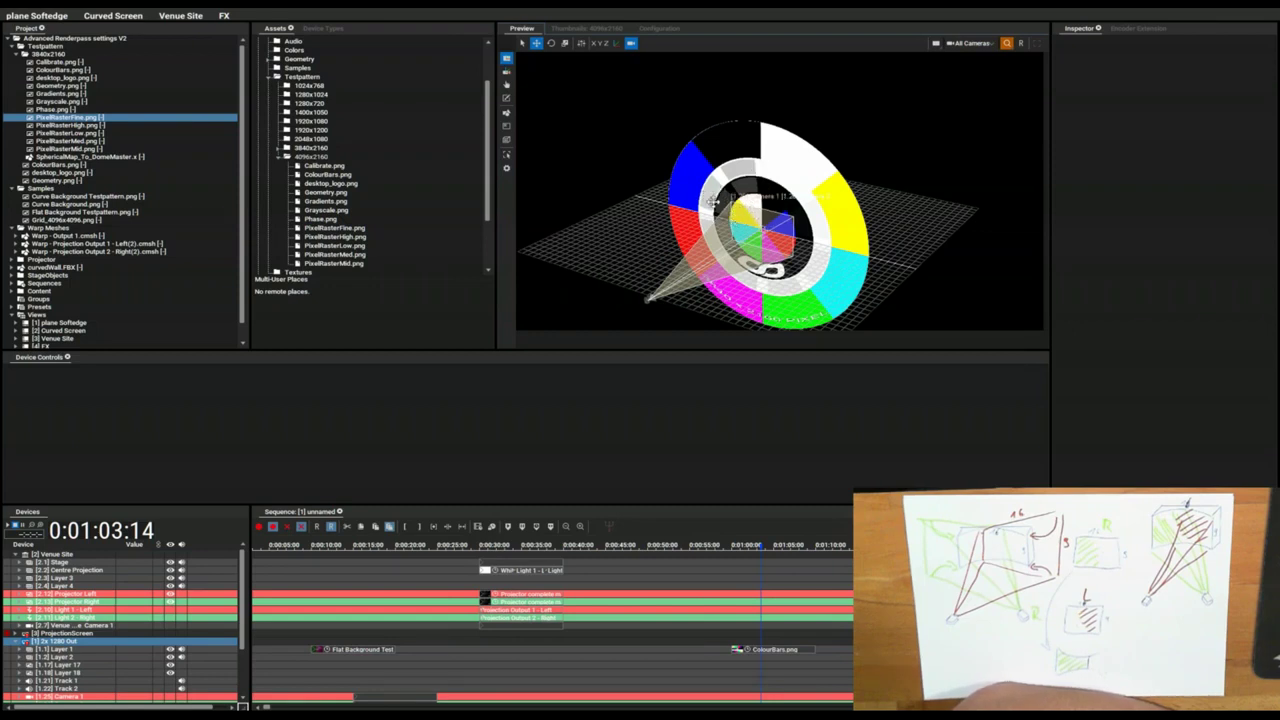
click(508, 128)
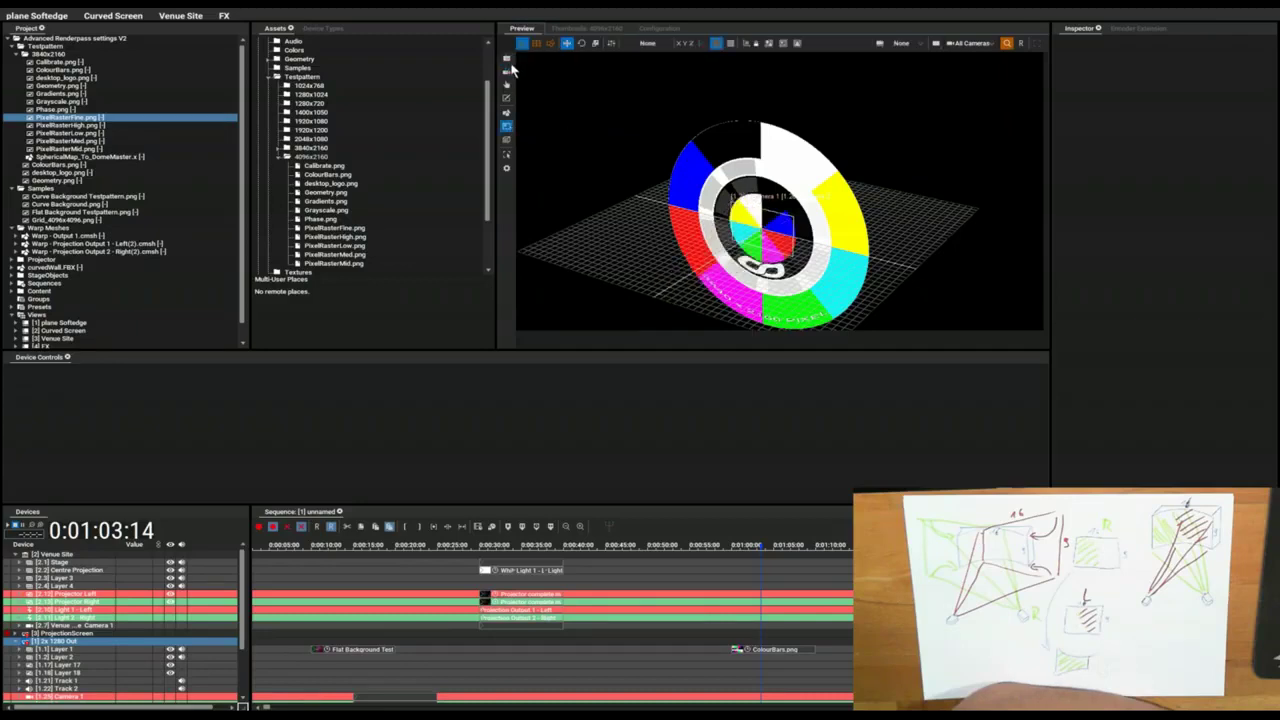
click(506, 59)
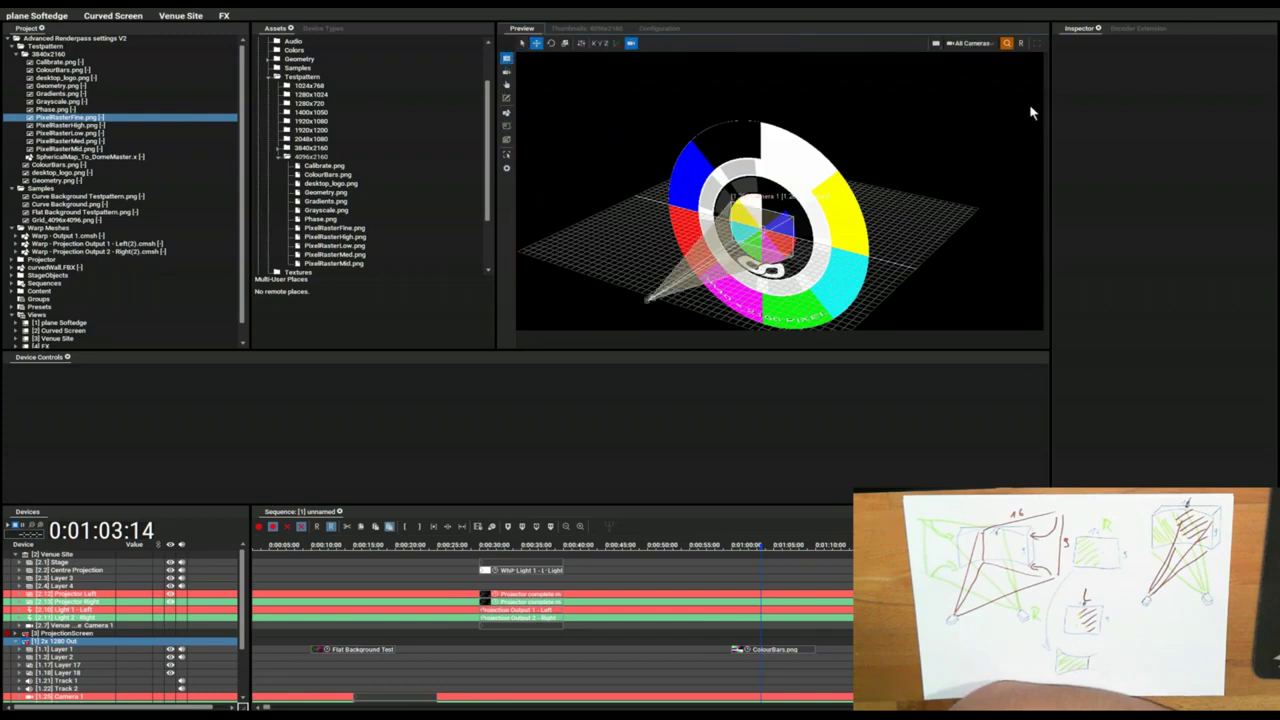
click(995, 116)
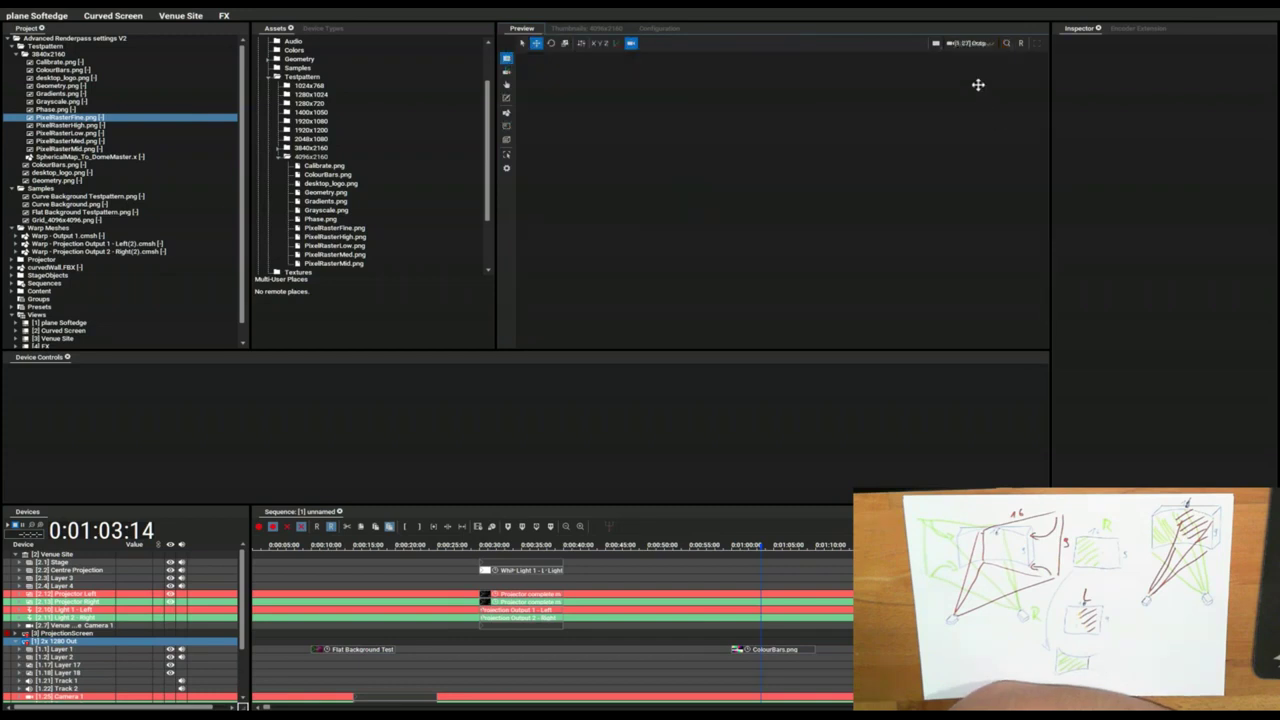
click(508, 128)
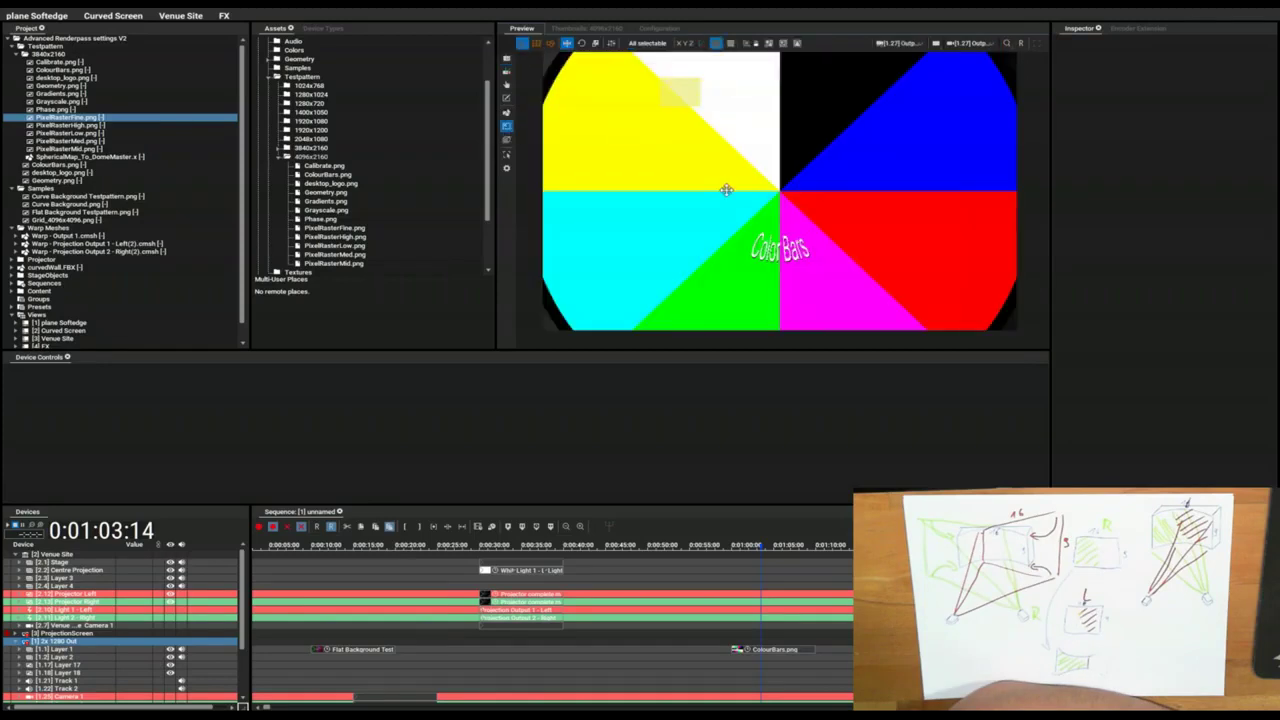
scroll(726, 190, down, 3)
scroll(697, 200, up, 2)
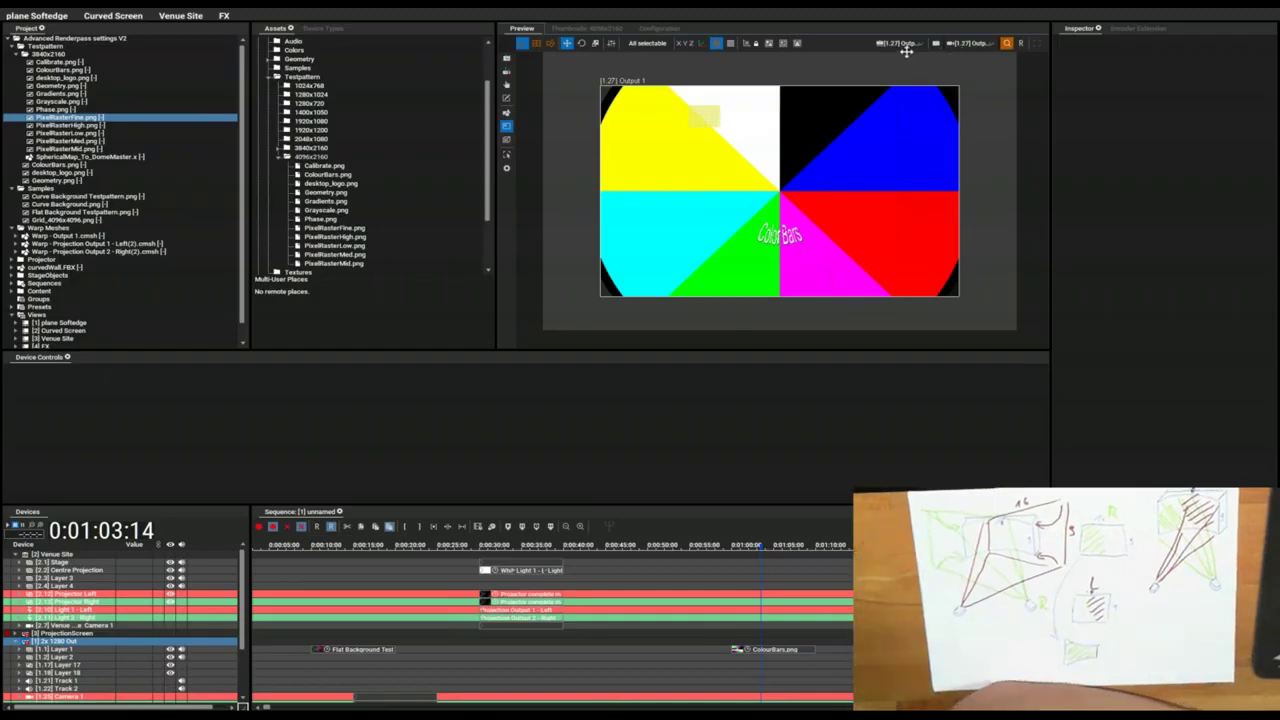
click(976, 61)
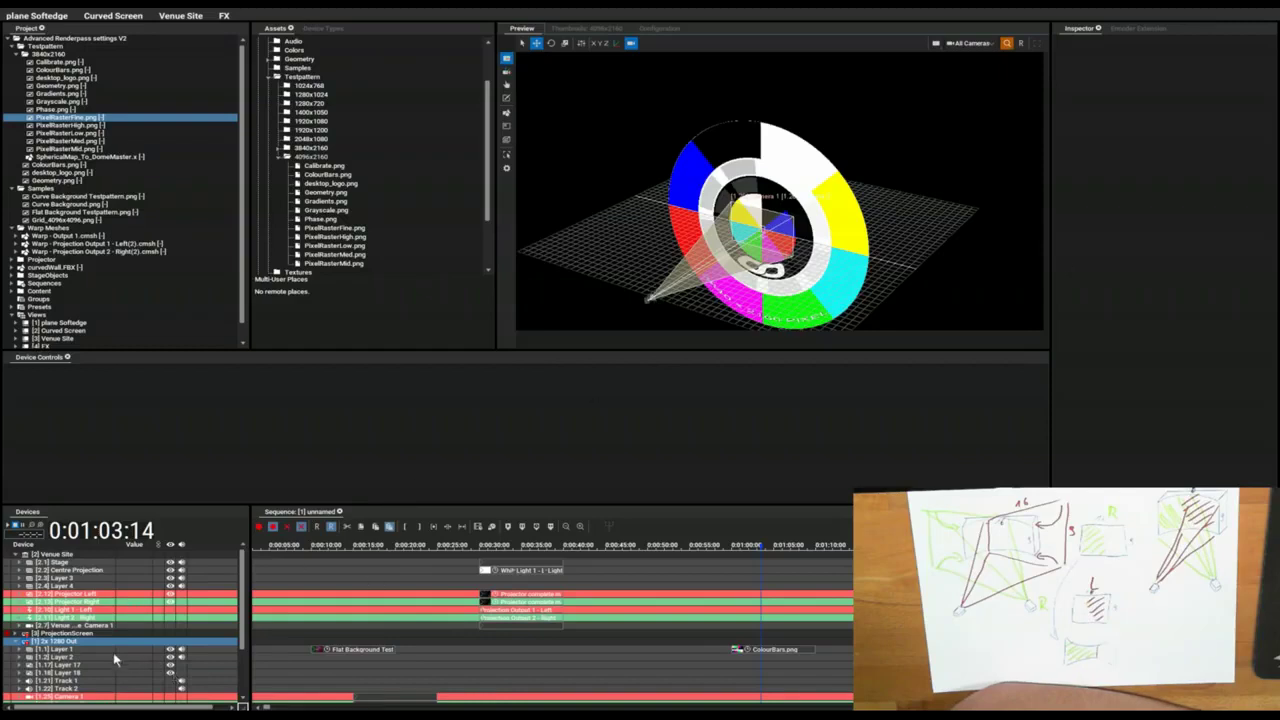
Step: Give Camera 1 of 2x 1280 Out its own 1:1 aspect ratio instead of the output's, and widen its FOV to about 68.58
click(63, 699)
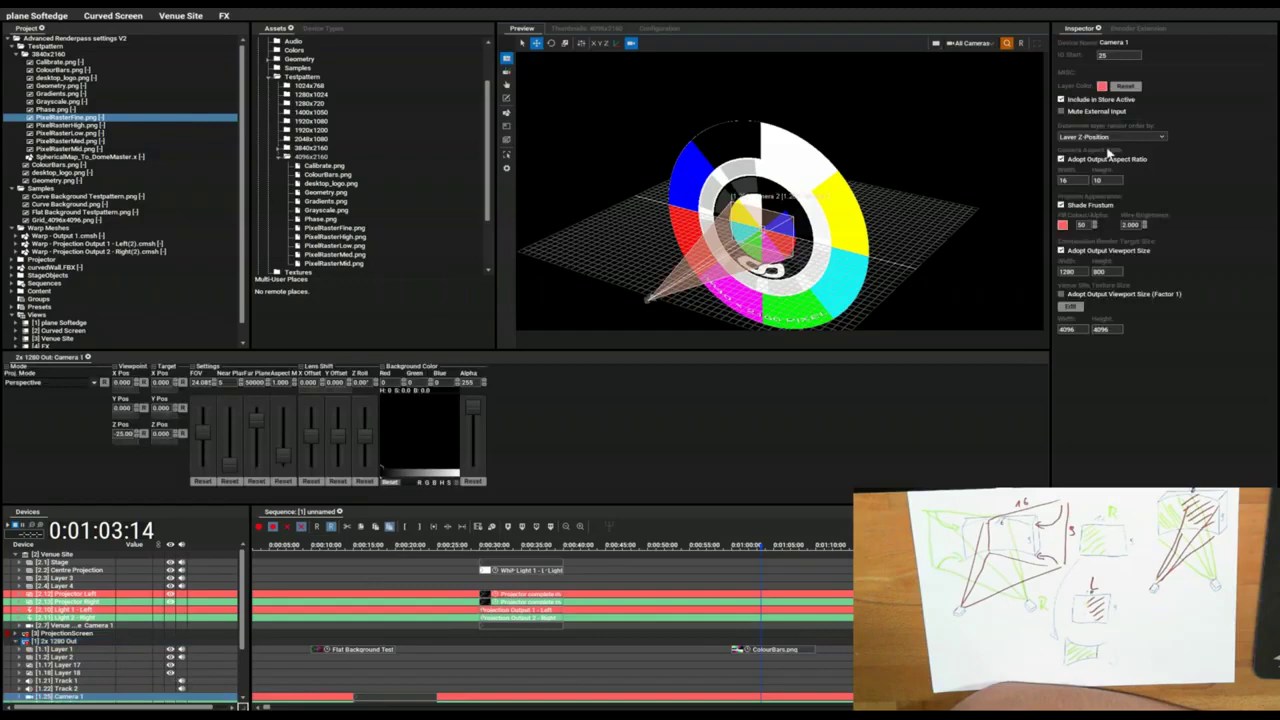
click(1062, 160)
double_click(1073, 180)
text(1)
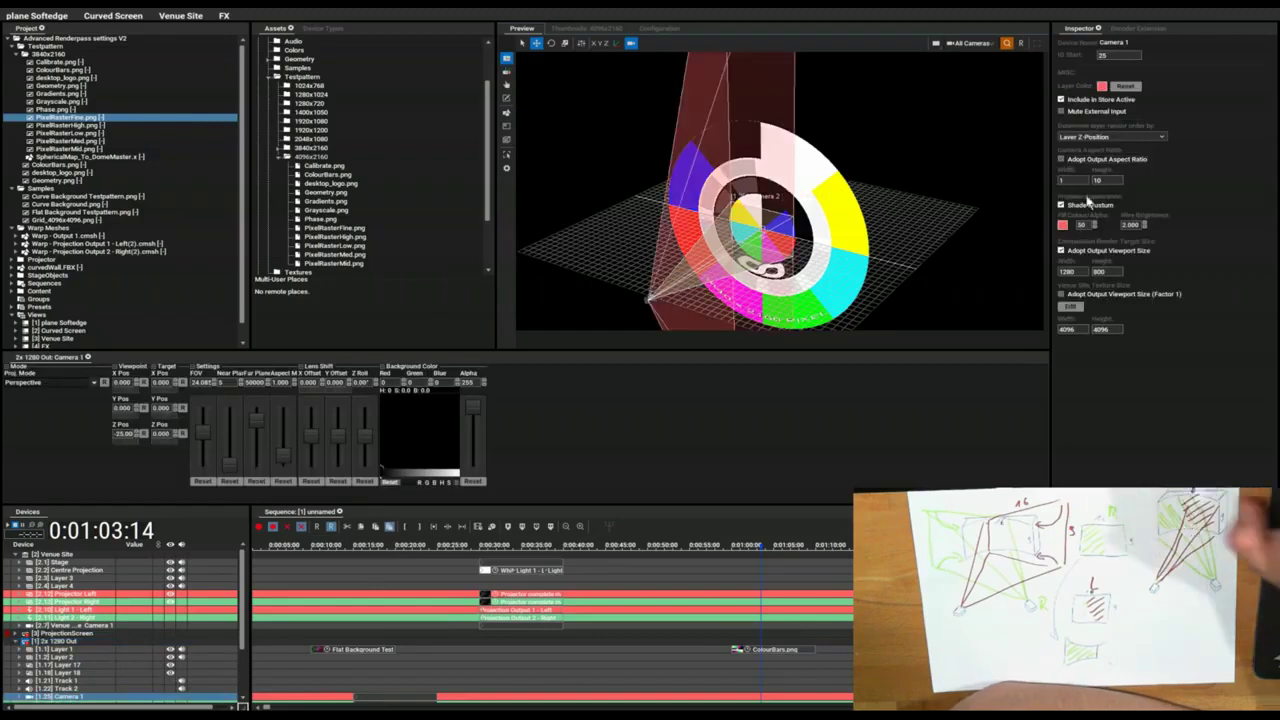
double_click(1108, 181)
text(1)
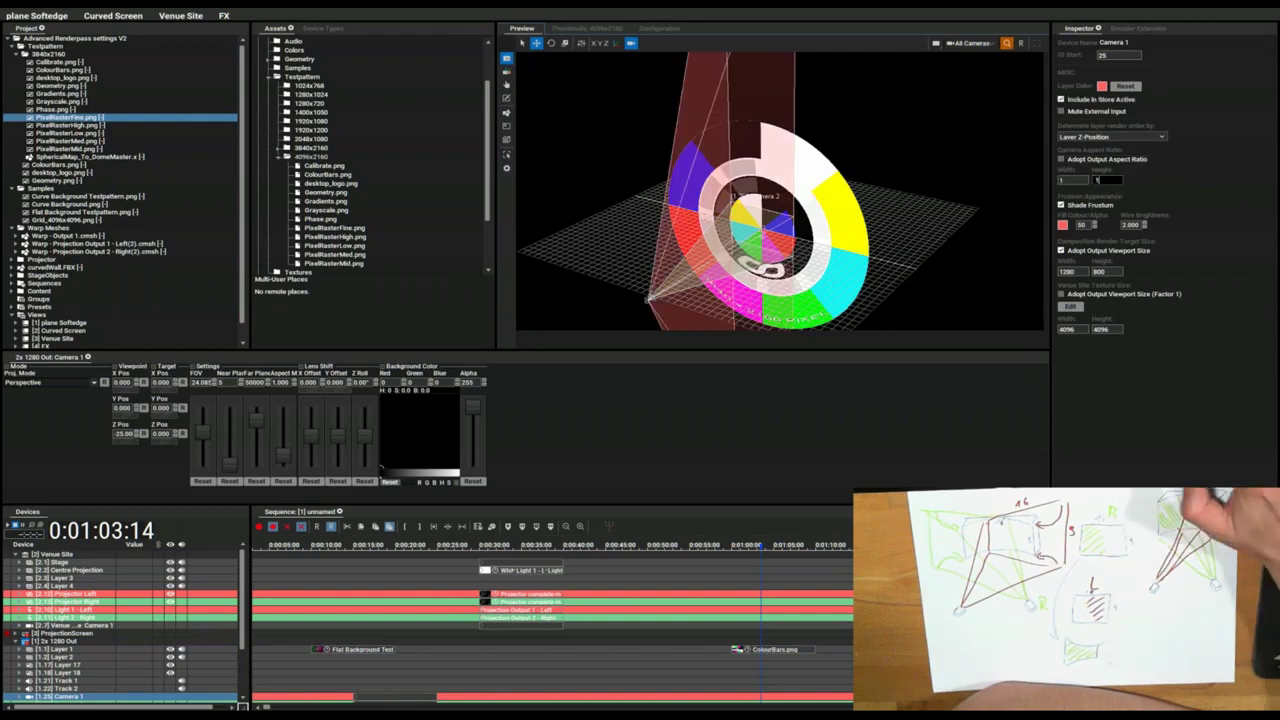
key(Return)
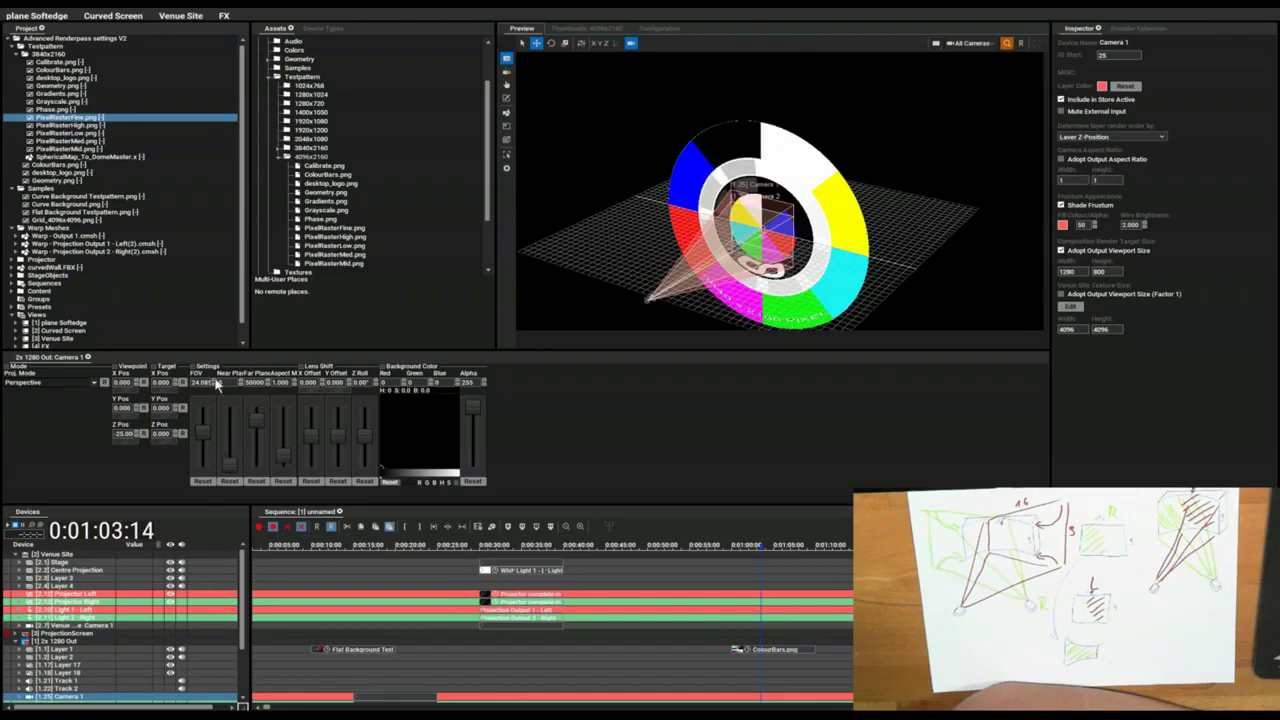
drag(206, 385, 200, 342)
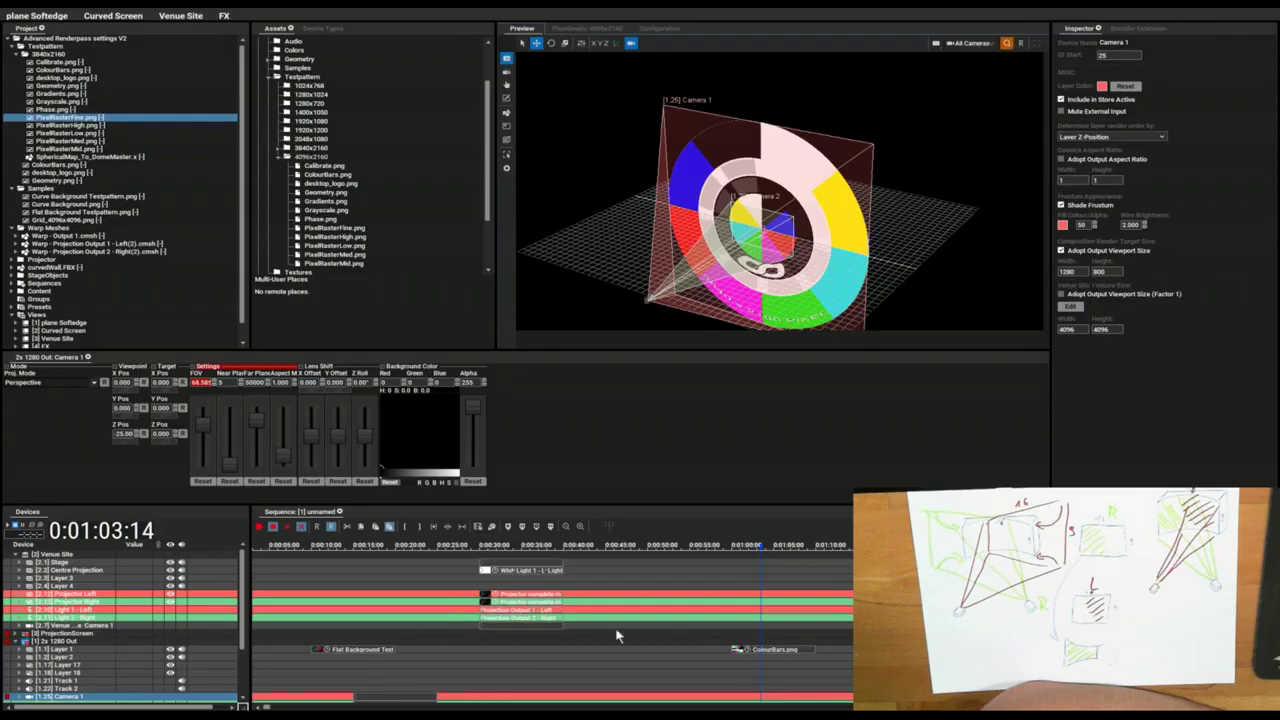
Step: Move the clip on Output 1's track to start at 0:01:04:19 and display the Output 1 preview
scroll(755, 660, down, 2)
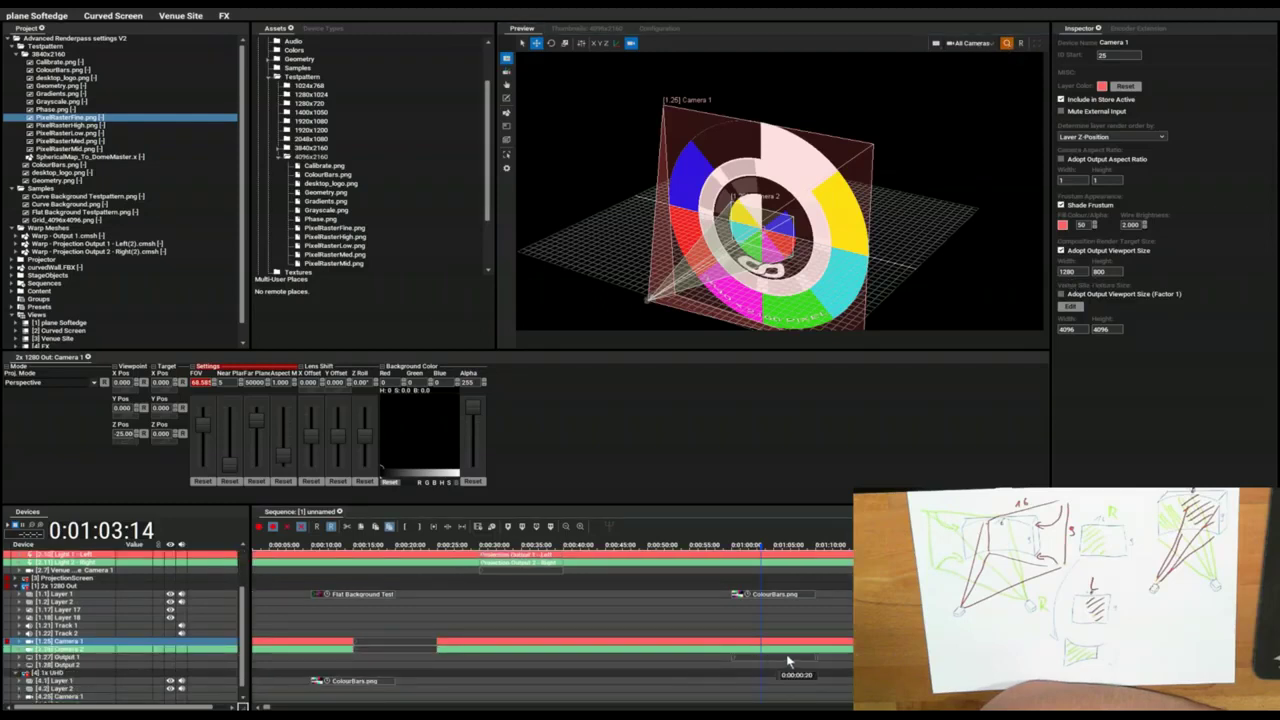
click(770, 661)
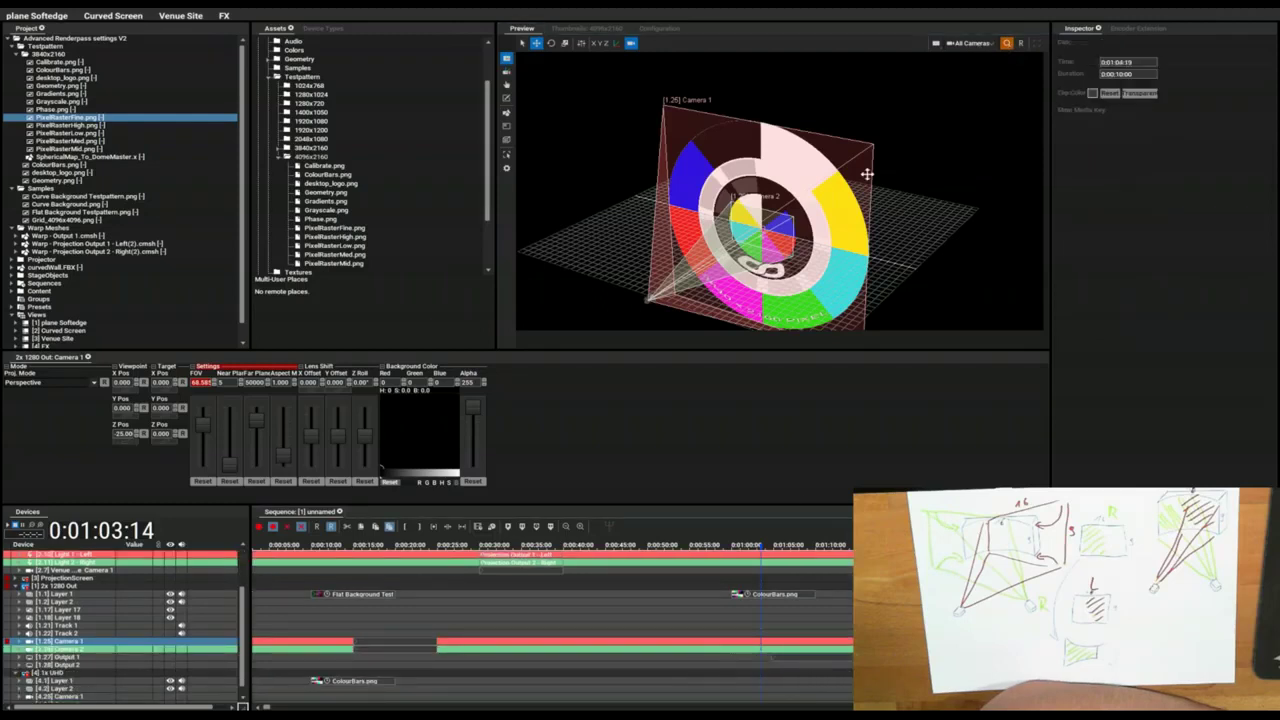
click(979, 110)
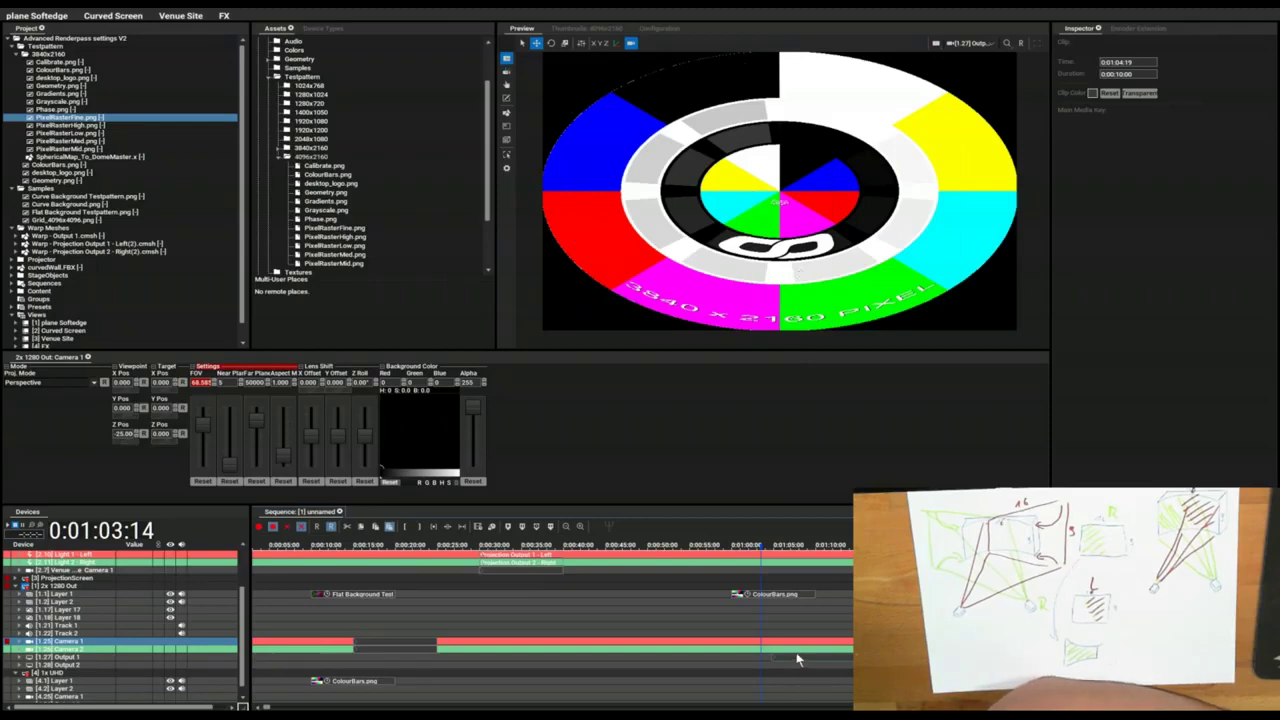
Step: Move the clip on Output 1's track to start at 0:01:00:00, and stop Camera 1's composition render target from adopting the output viewport size
drag(802, 657, 762, 668)
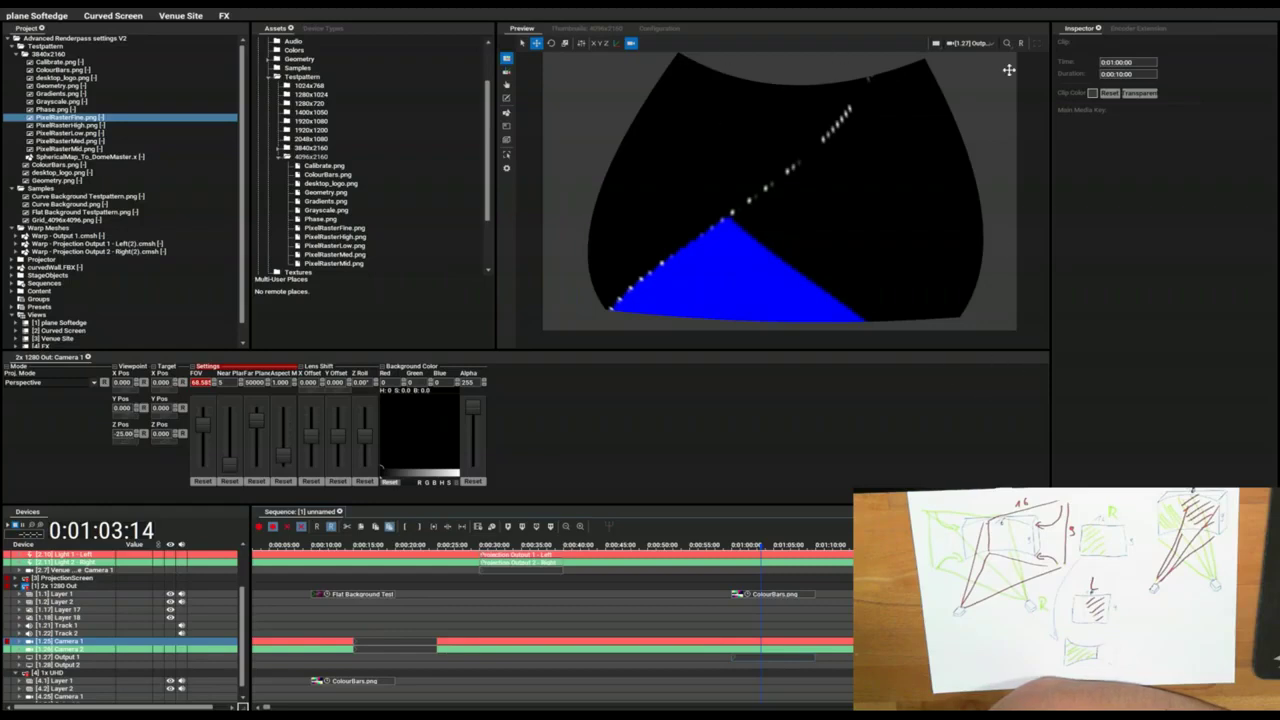
click(59, 645)
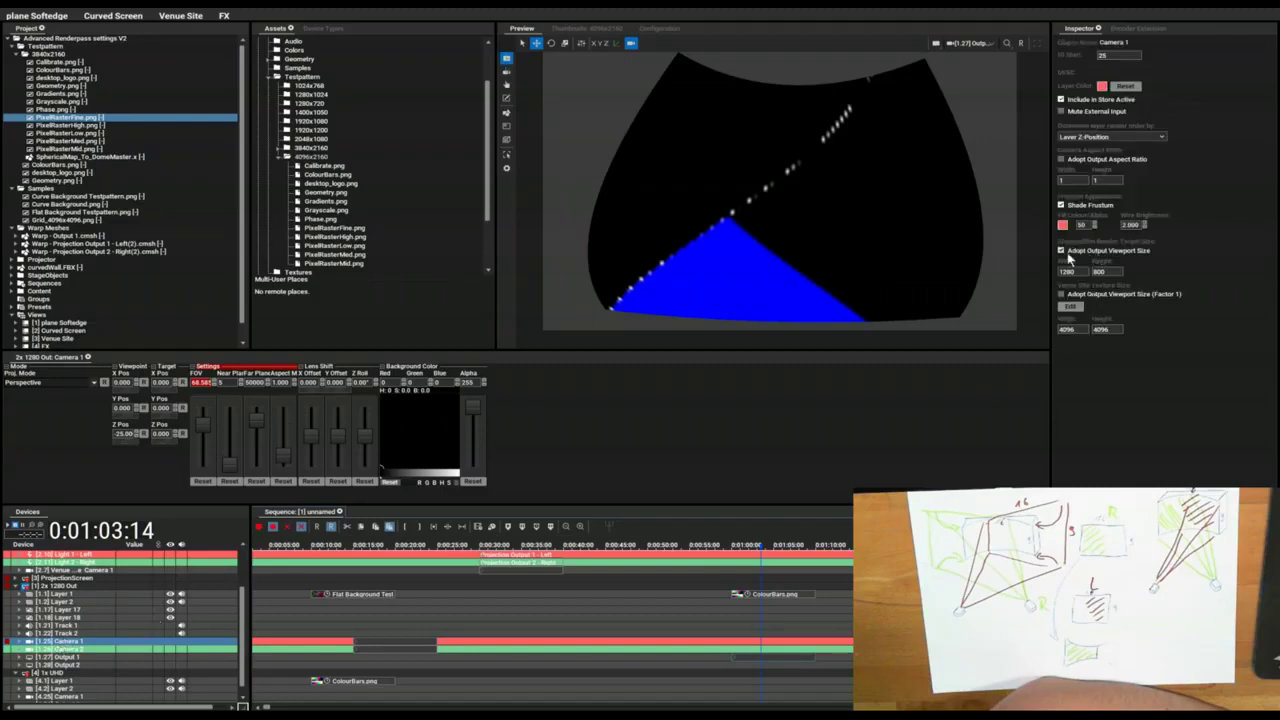
click(1062, 252)
Step: Set Camera 1's composition render target size to 4096 x 4096 and its FOV to about 68.64
click(1083, 272)
click(208, 482)
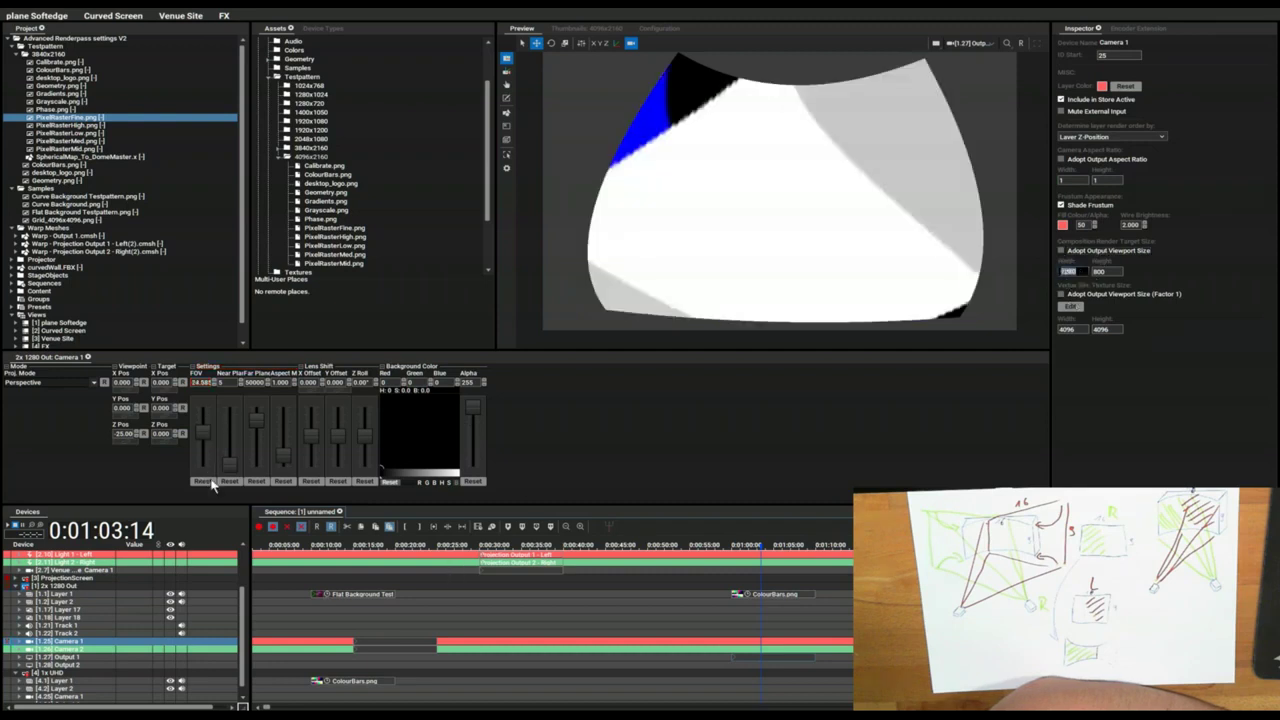
click(1006, 43)
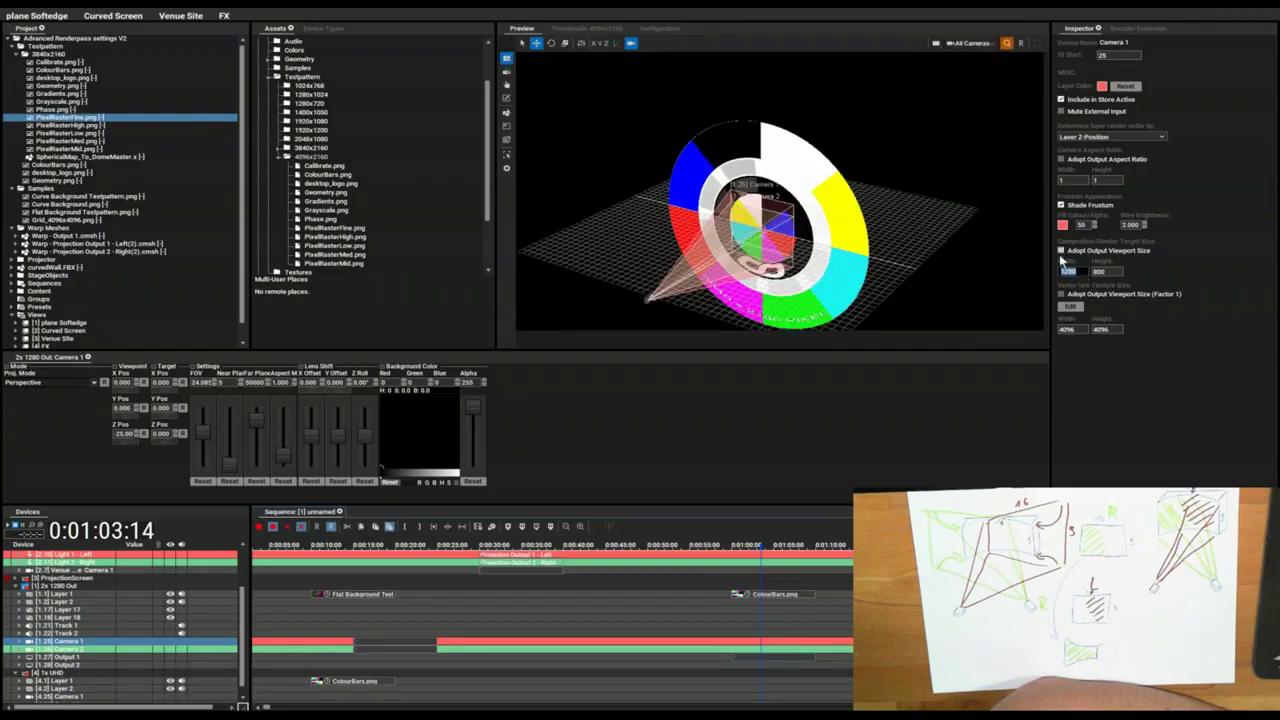
text(4096)
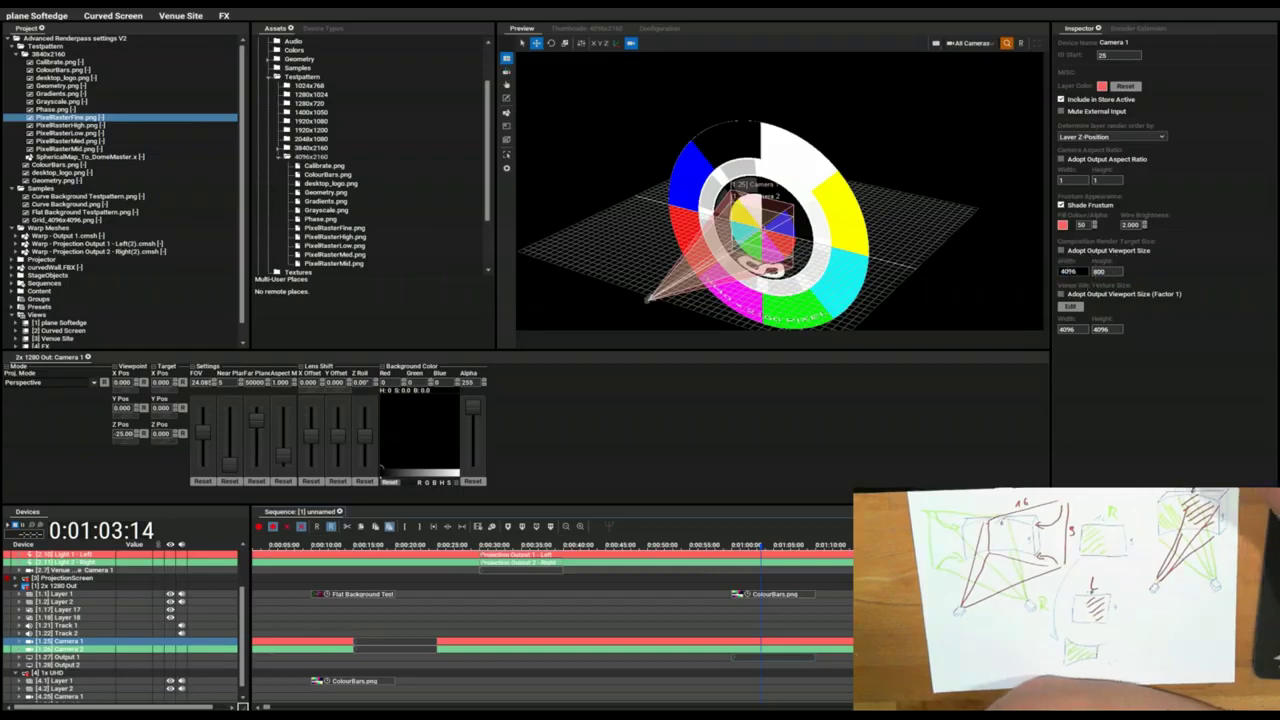
key(Return)
click(1097, 273)
text(4096)
key(Return)
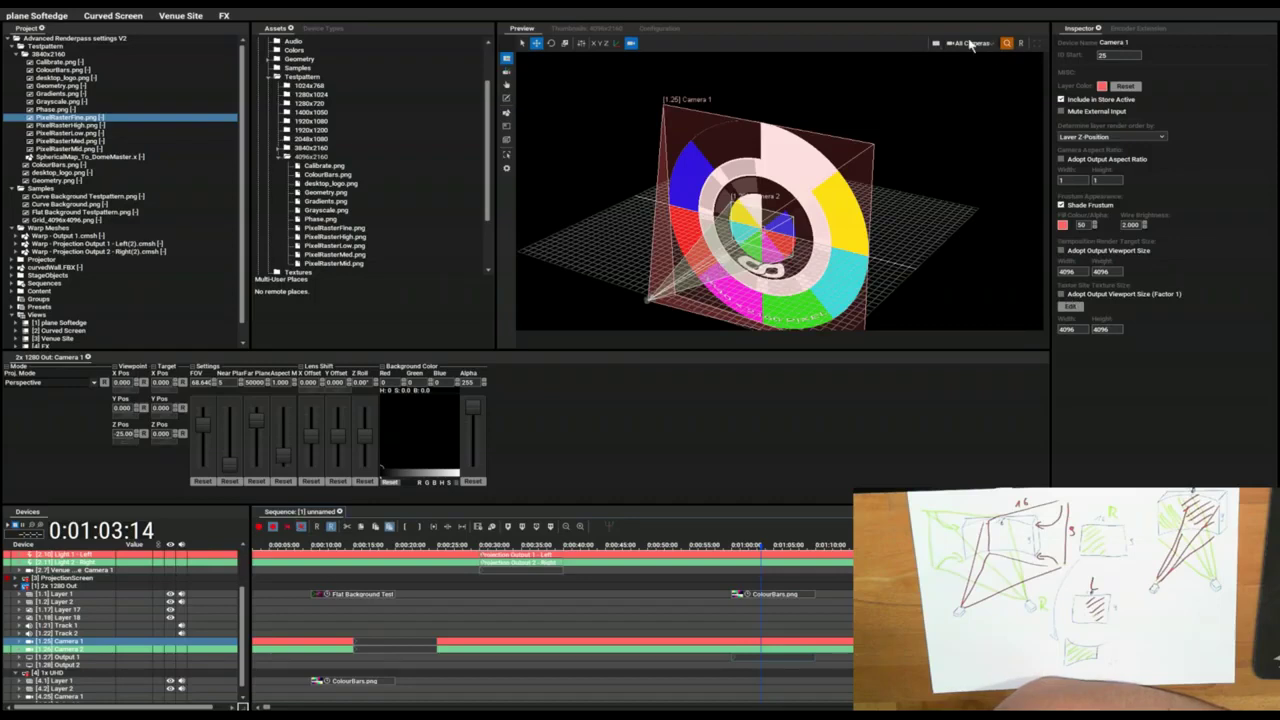
Step: Examine Camera 1's result in the Output 1 preview together with the output outline
click(983, 114)
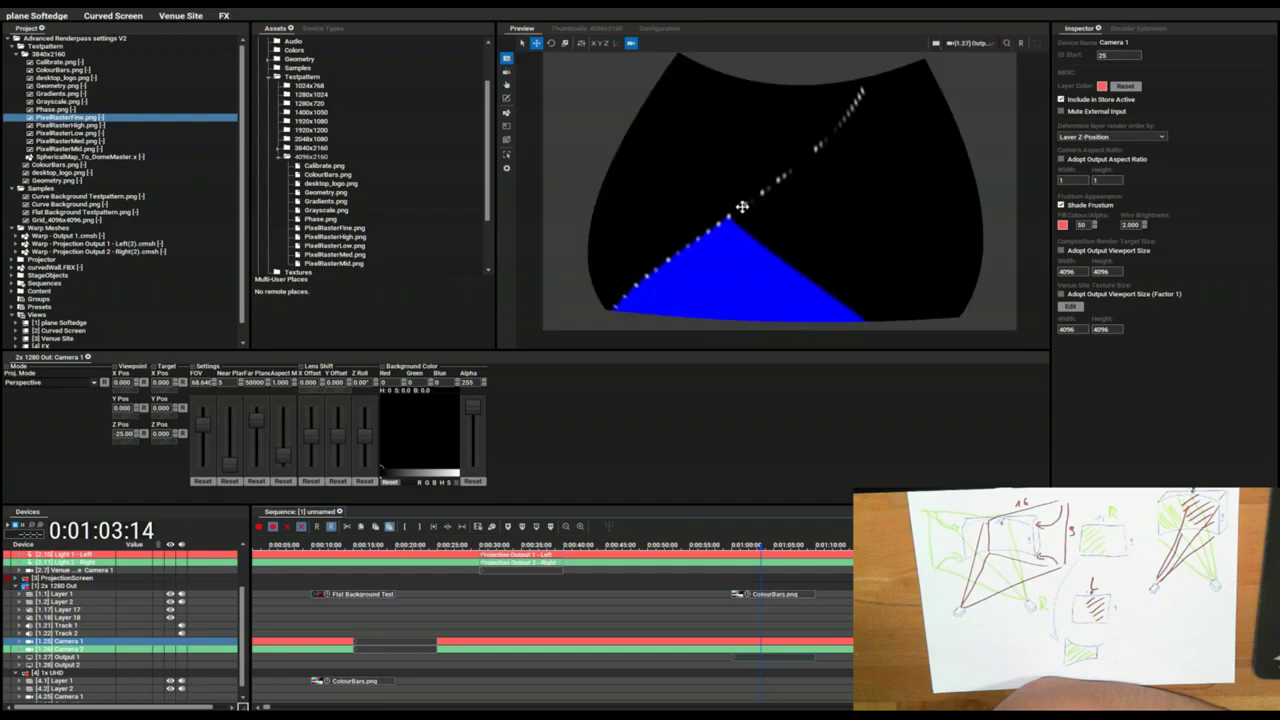
click(797, 203)
scroll(787, 225, up, 1)
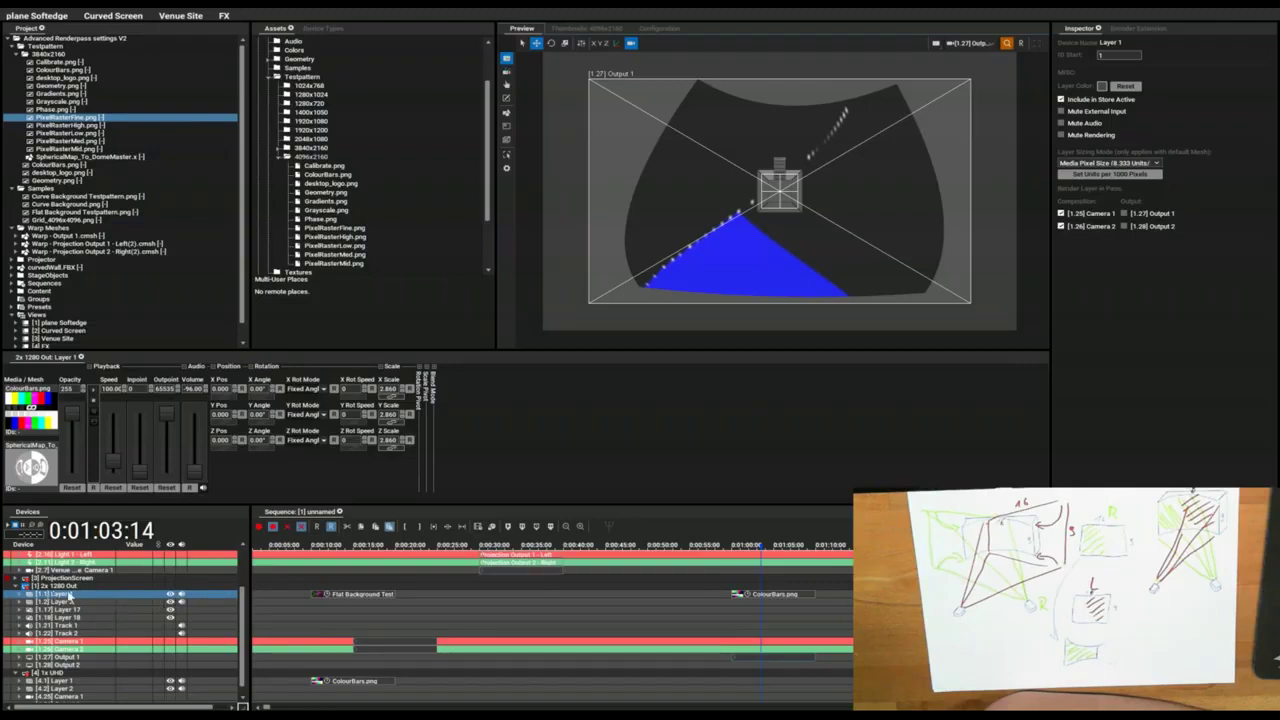
Step: Switch the workspace to the FX view and move the playhead to 0:00:14:02
click(17, 589)
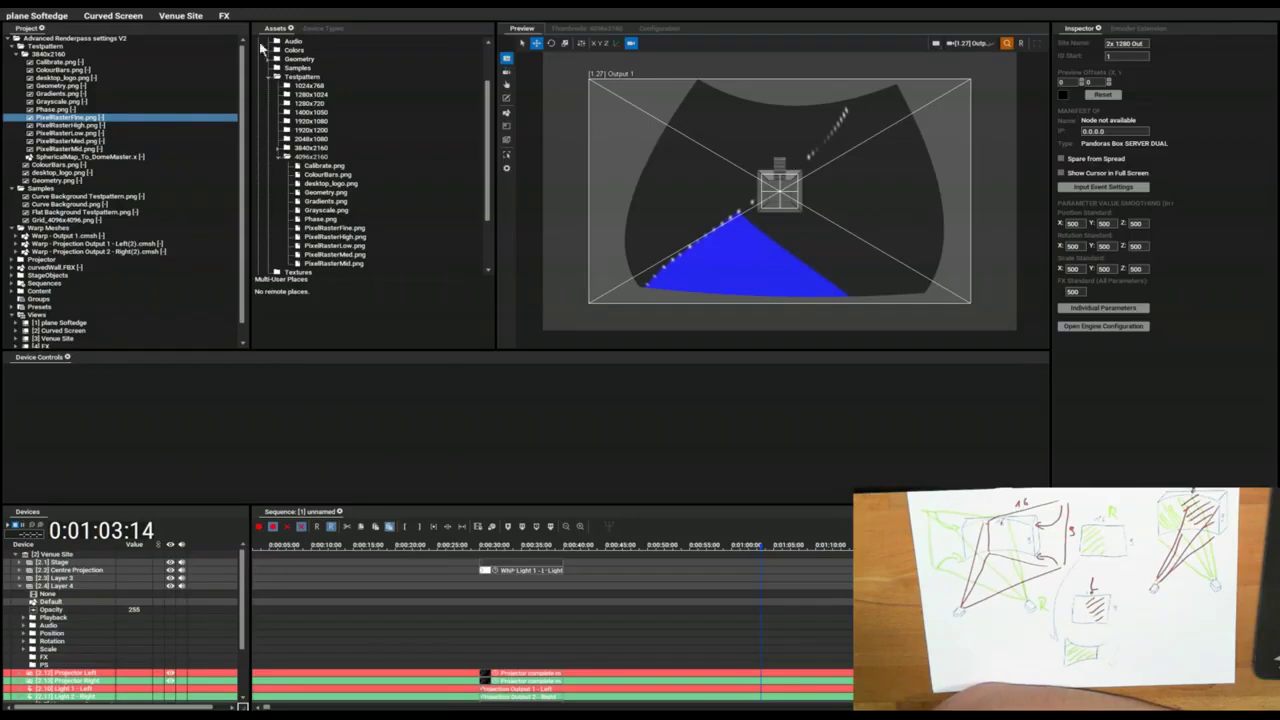
click(223, 15)
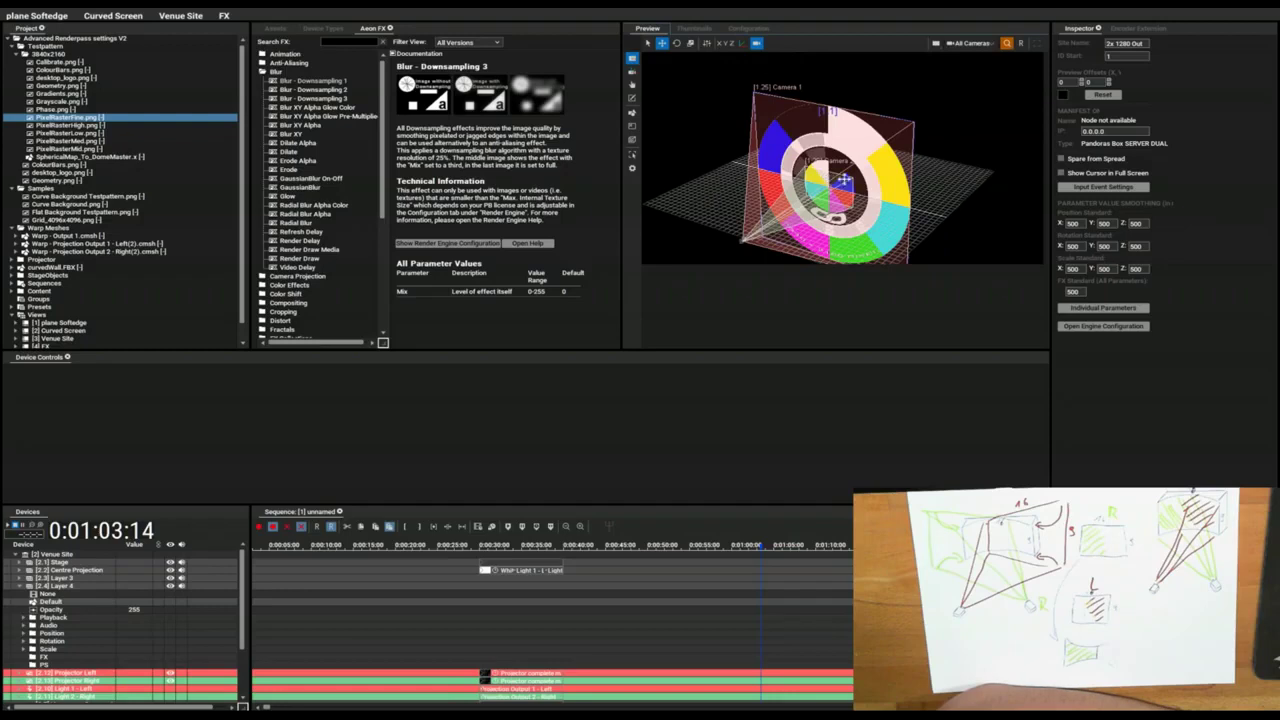
drag(241, 594, 241, 672)
click(353, 557)
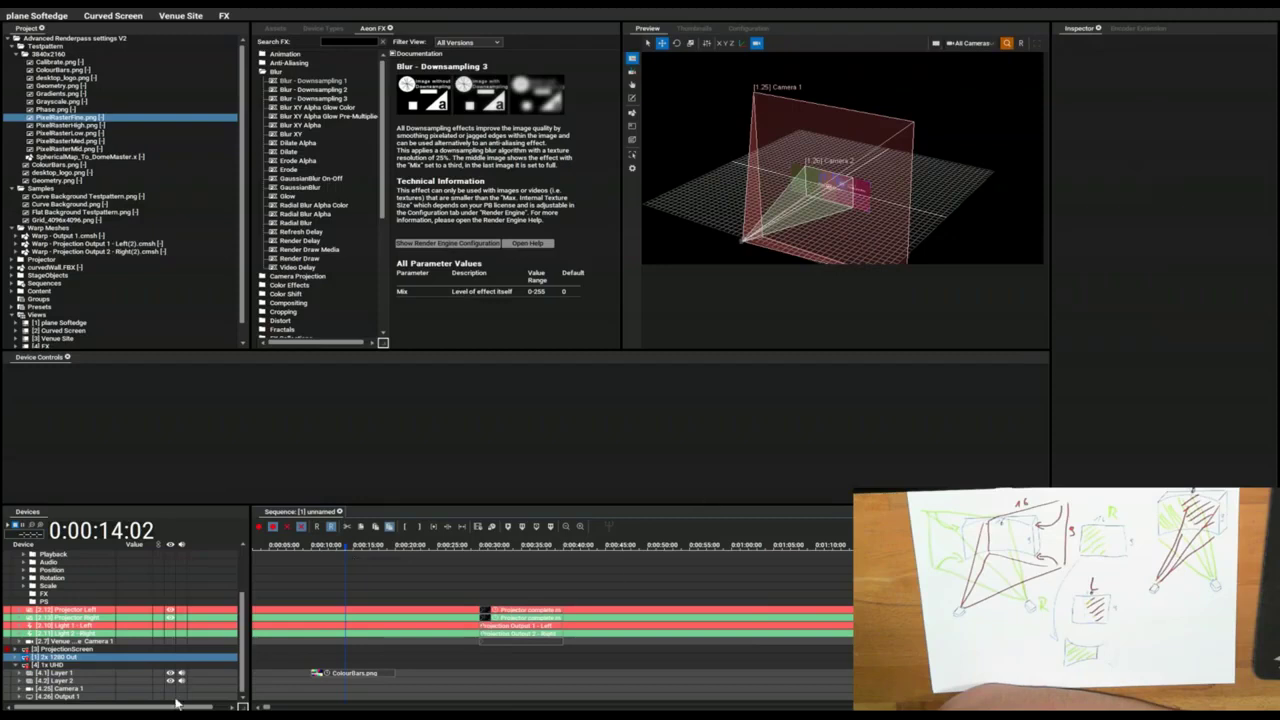
Step: Collapse the Venue Site in the device tree and expand the 2x 1280 Out site
drag(245, 592, 240, 567)
click(48, 555)
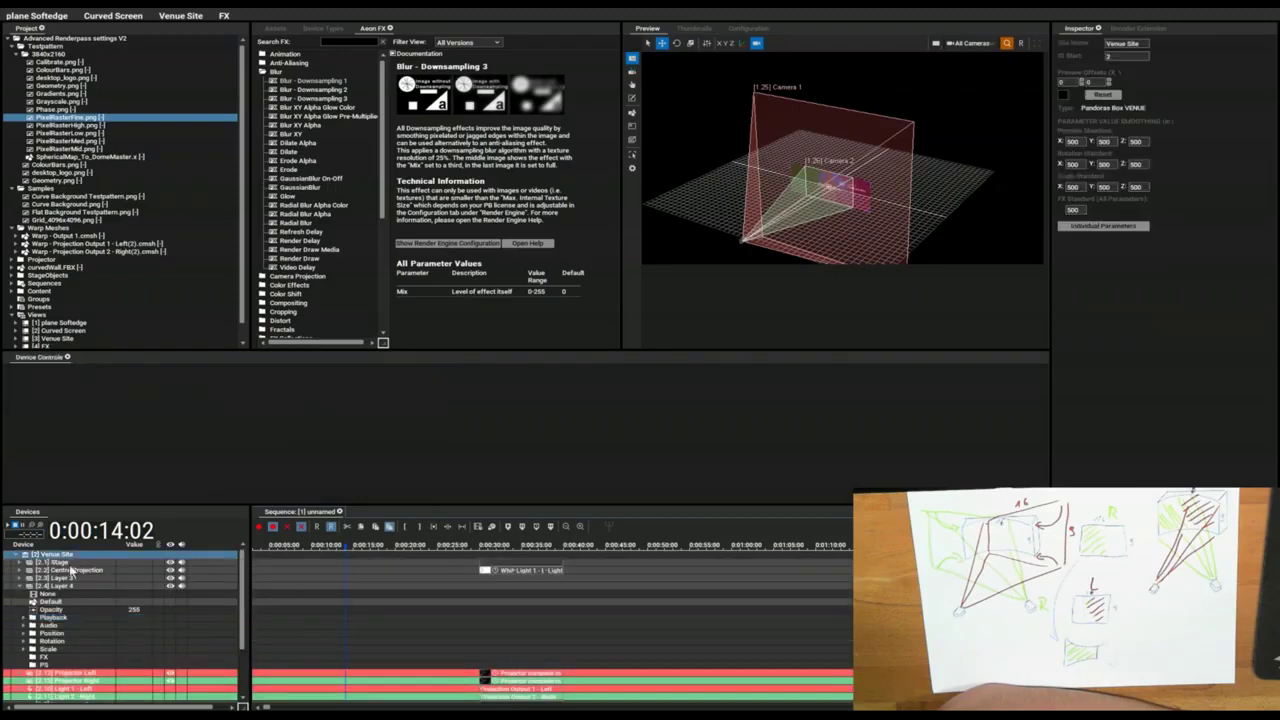
double_click(57, 555)
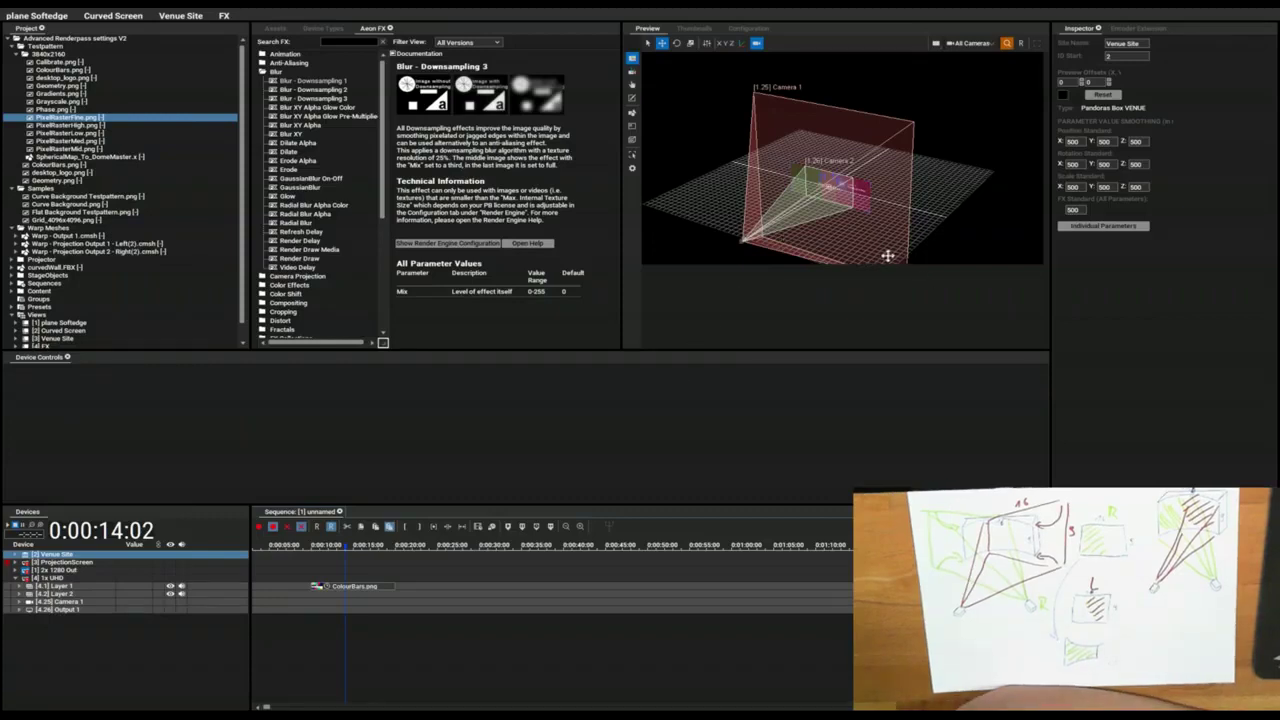
drag(887, 248, 834, 215)
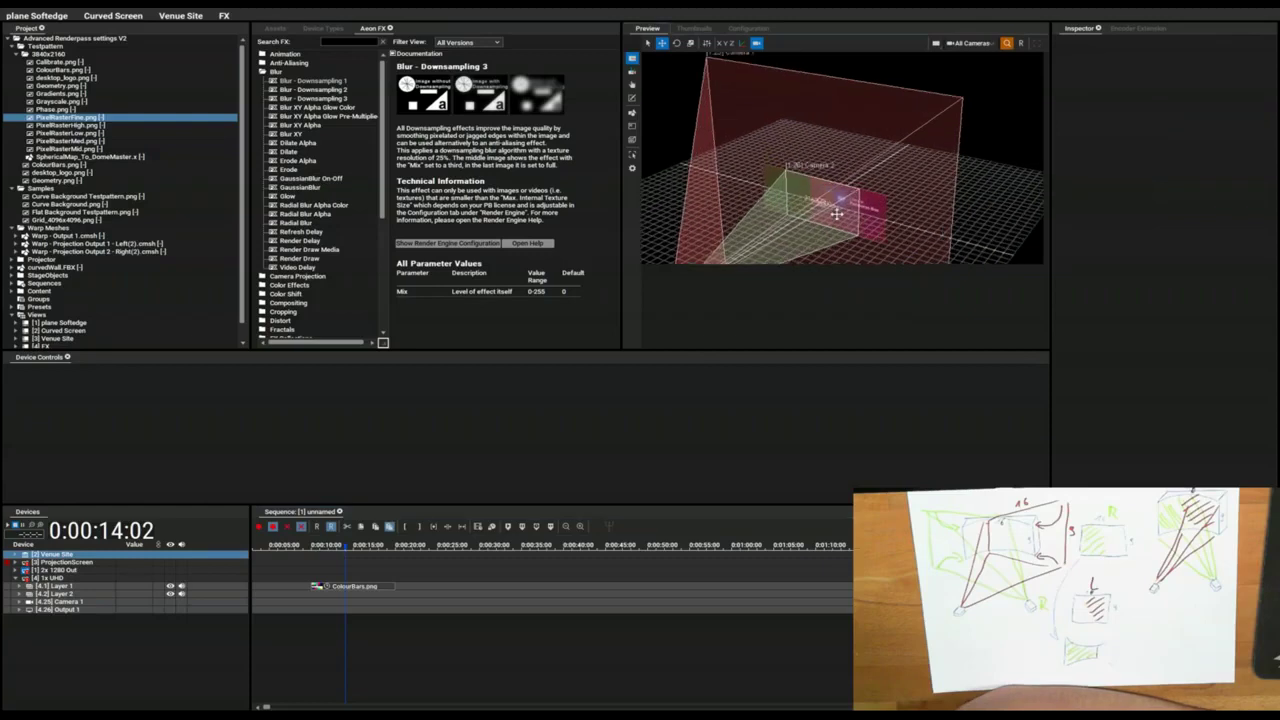
click(60, 570)
Step: Move the playhead to 0:00:14:06 and show the 1x UHD site's ColourBars layer and camera in the All Cameras preview
click(765, 546)
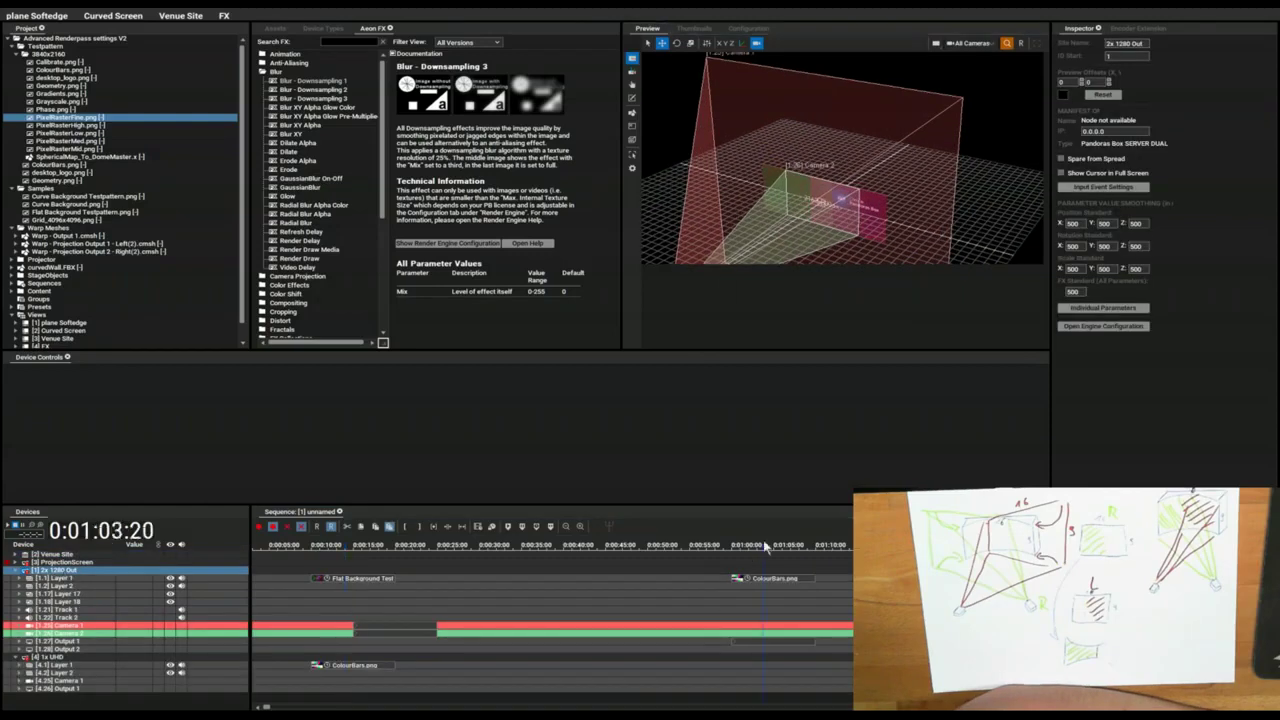
click(349, 549)
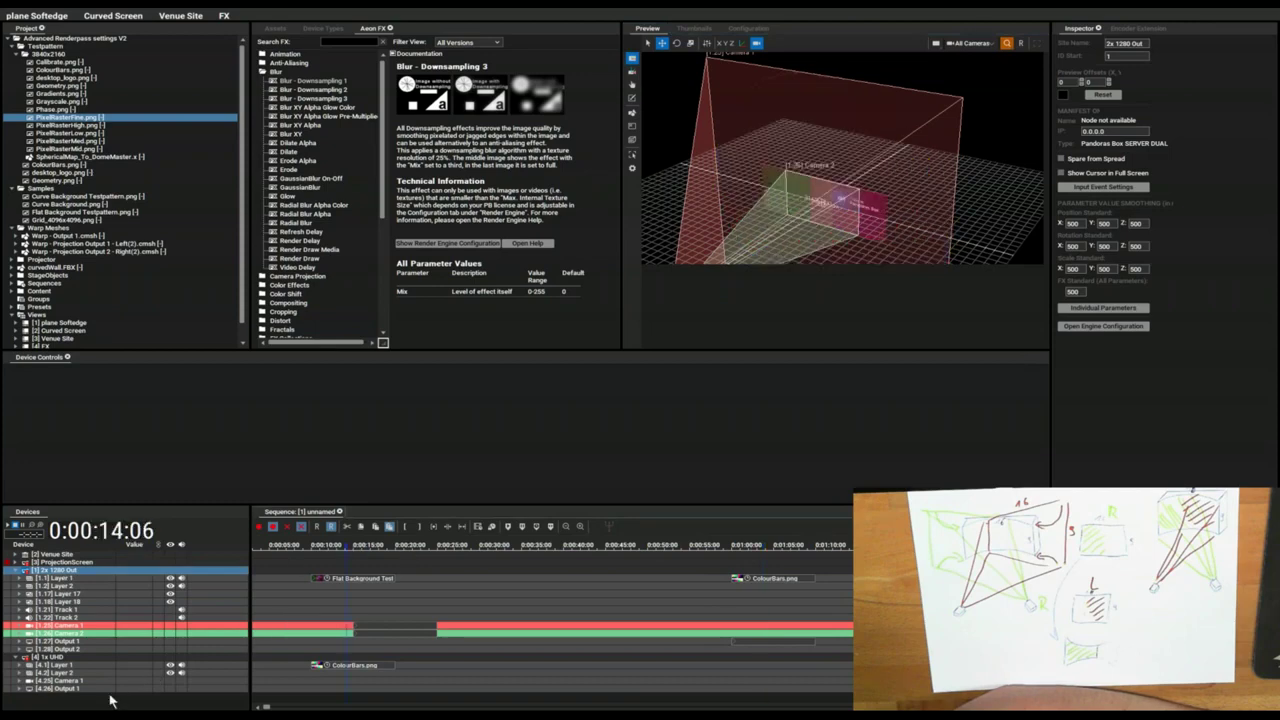
click(52, 659)
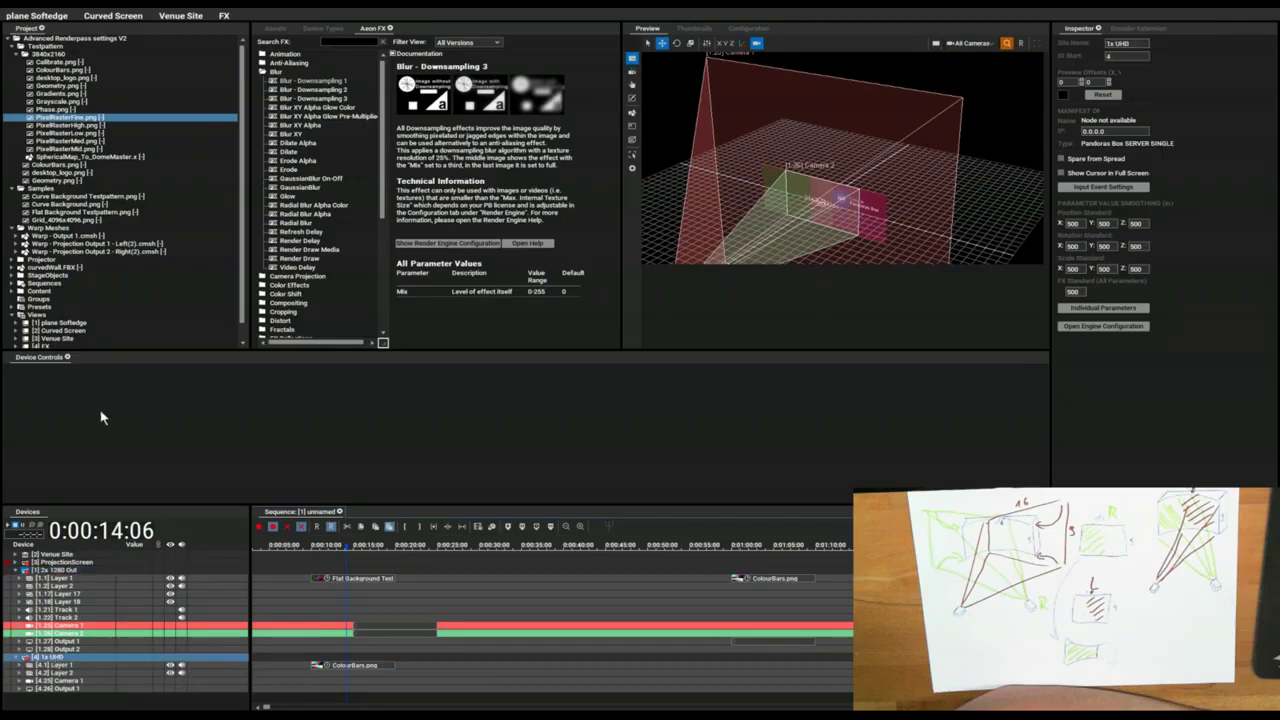
click(57, 572)
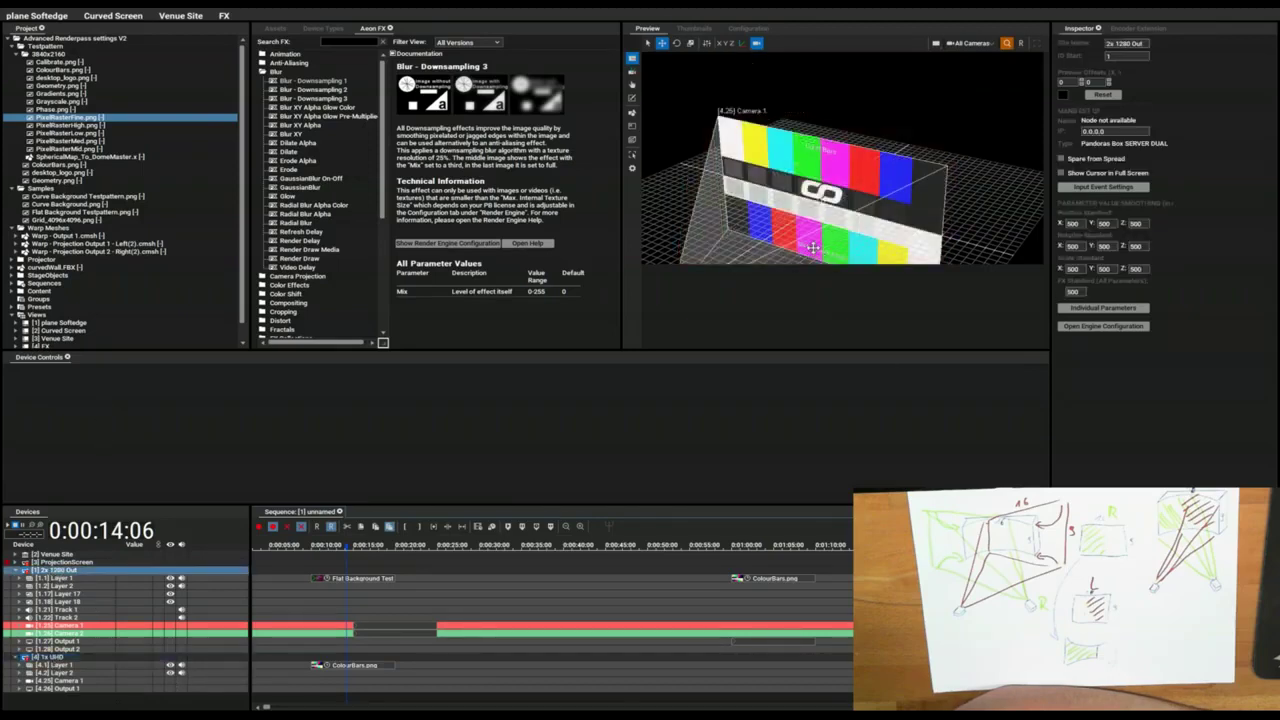
drag(818, 250, 859, 183)
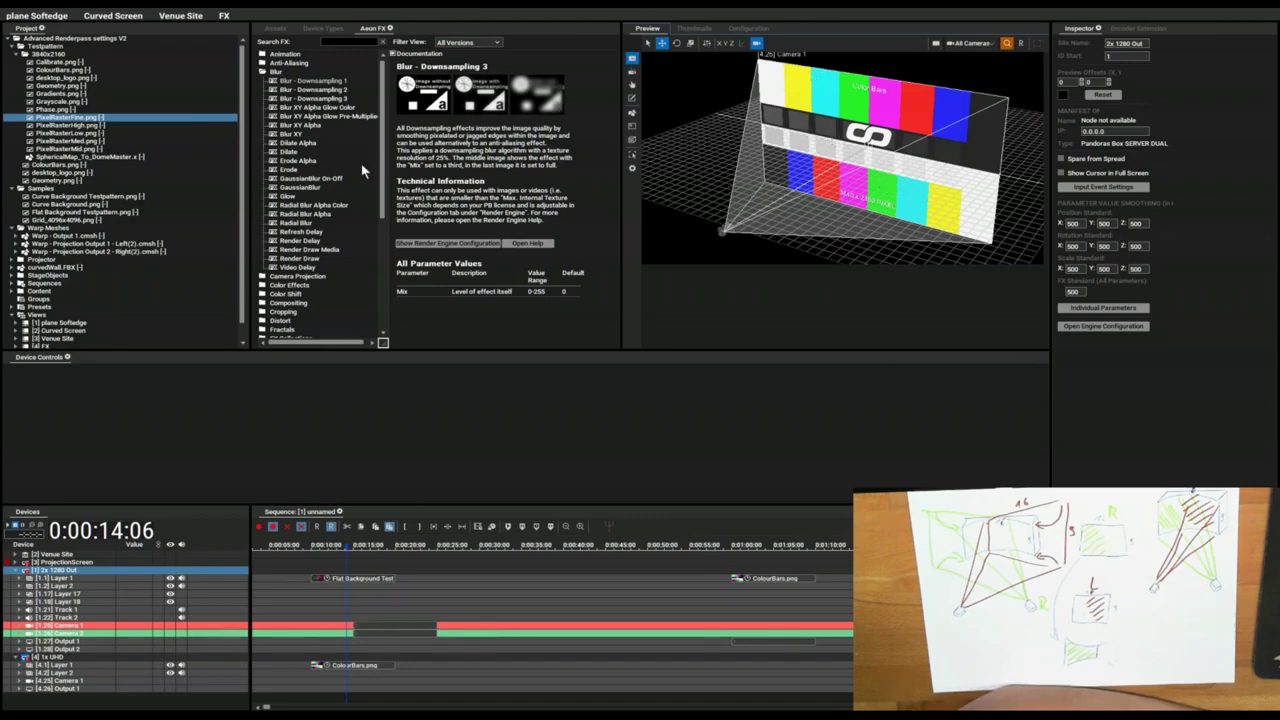
Step: Compare the Blur - Downsampling 1 and 3 documentation, try a downsampling blur on Layer 1 of 1x UHD, and undo it
click(310, 80)
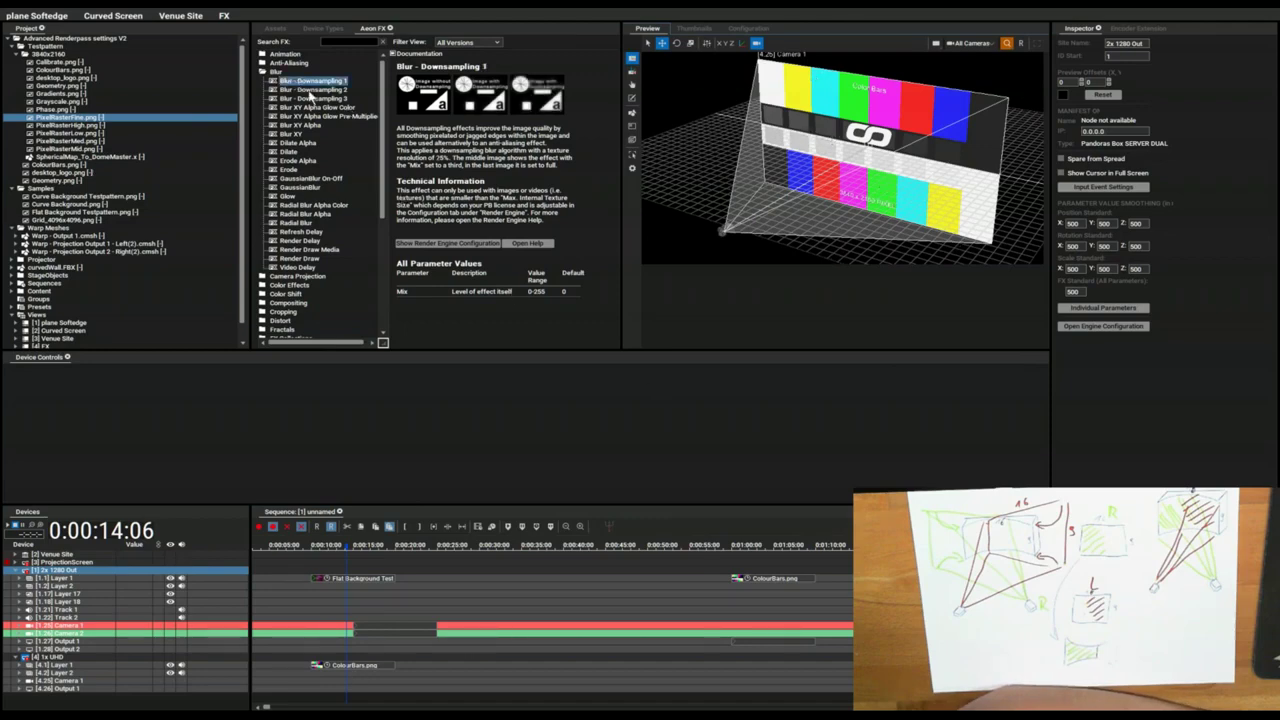
click(311, 98)
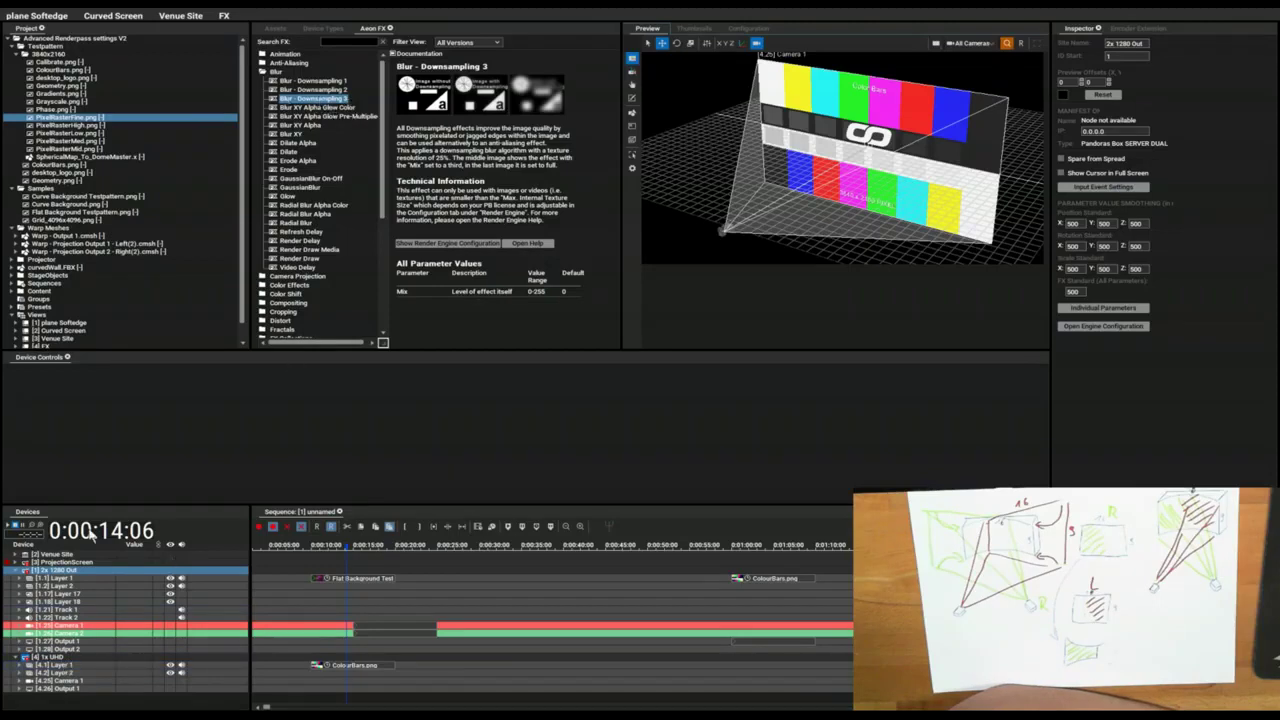
click(63, 660)
click(58, 665)
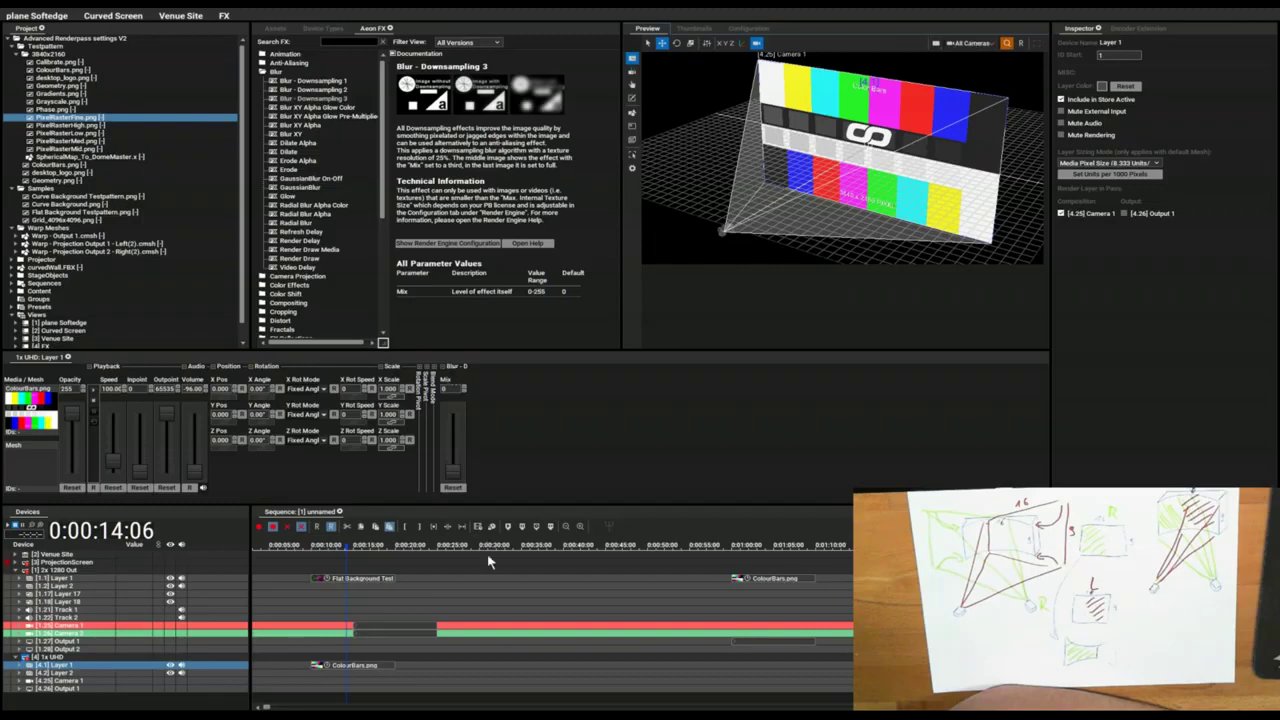
key(ctrl+z)
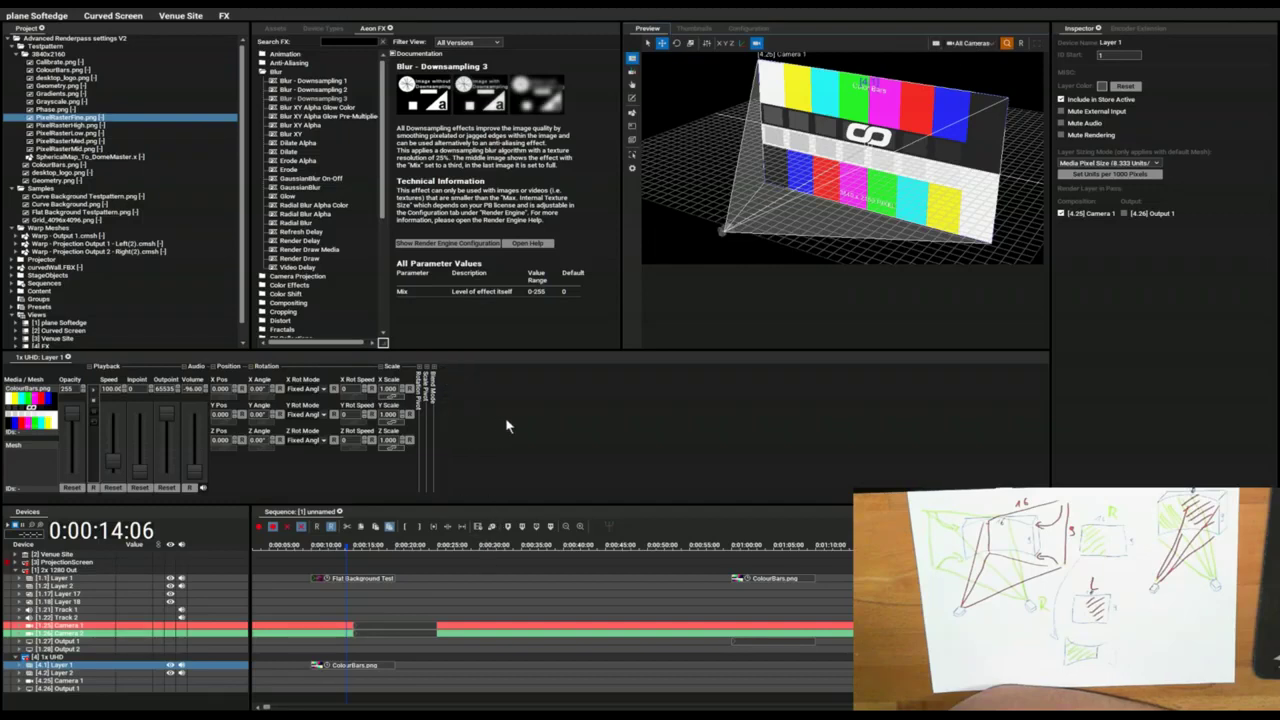
Step: Preview Output 1 of 1x UHD and apply a Blur - Downsampling effect to Layer 1 with its Mix at 255
click(977, 102)
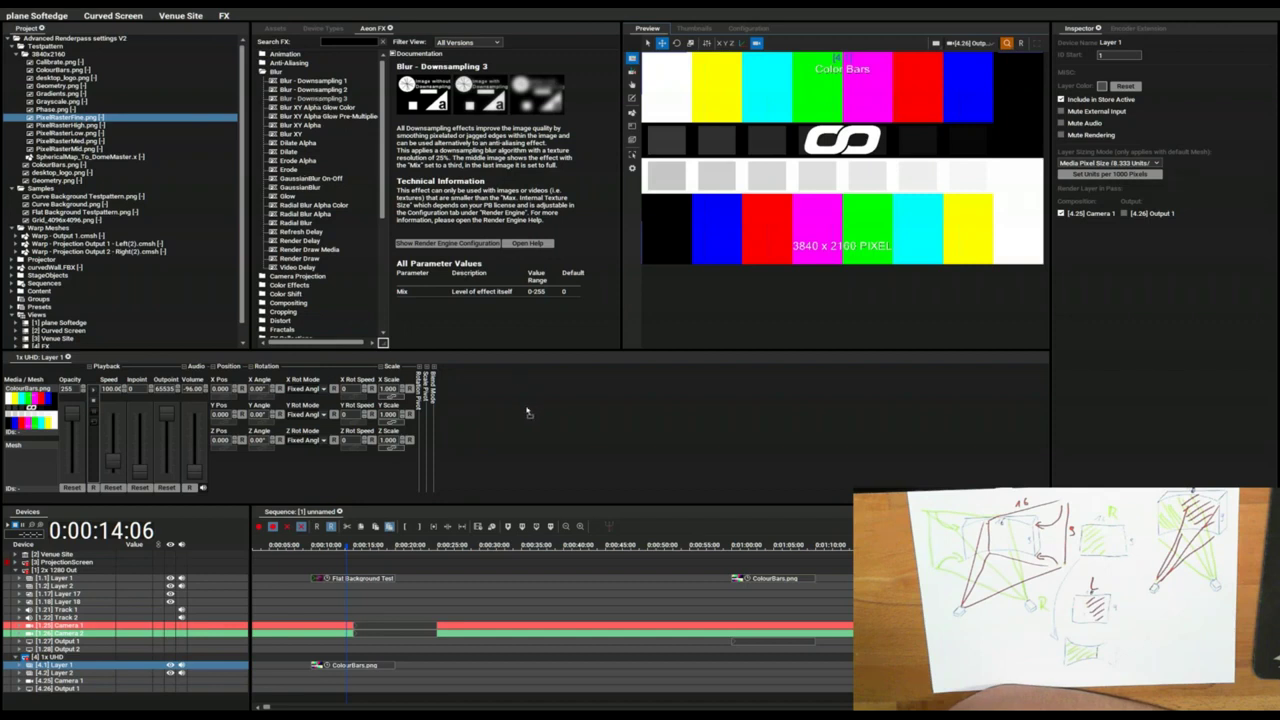
drag(528, 411, 535, 419)
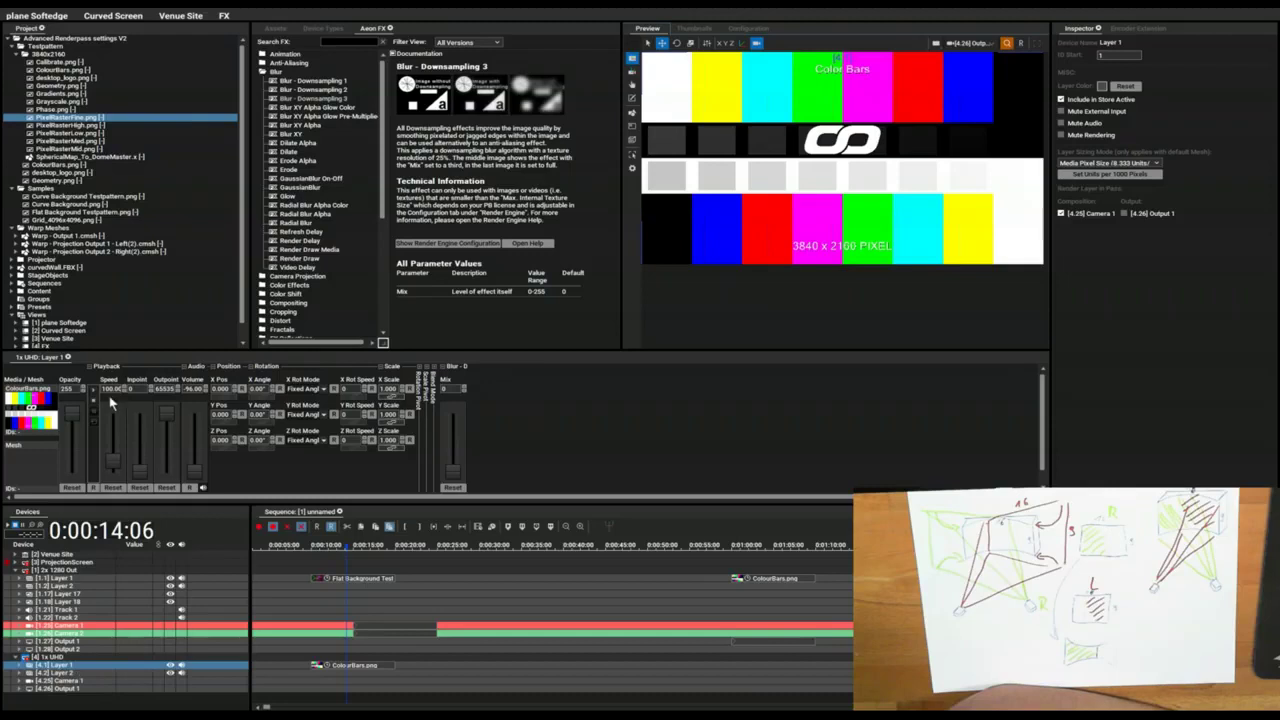
drag(458, 463, 457, 374)
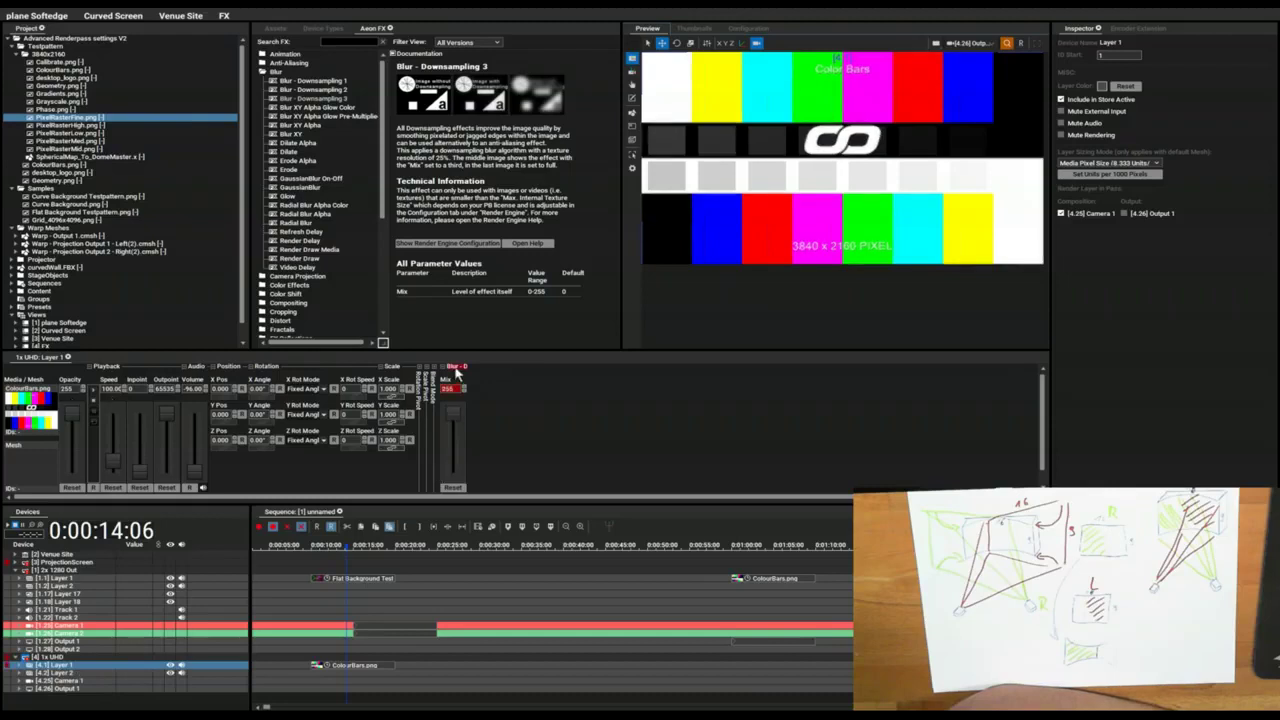
Step: Inspect the Unit Management and Render Engine configuration, including the Max. Internal Texture Size option
click(749, 29)
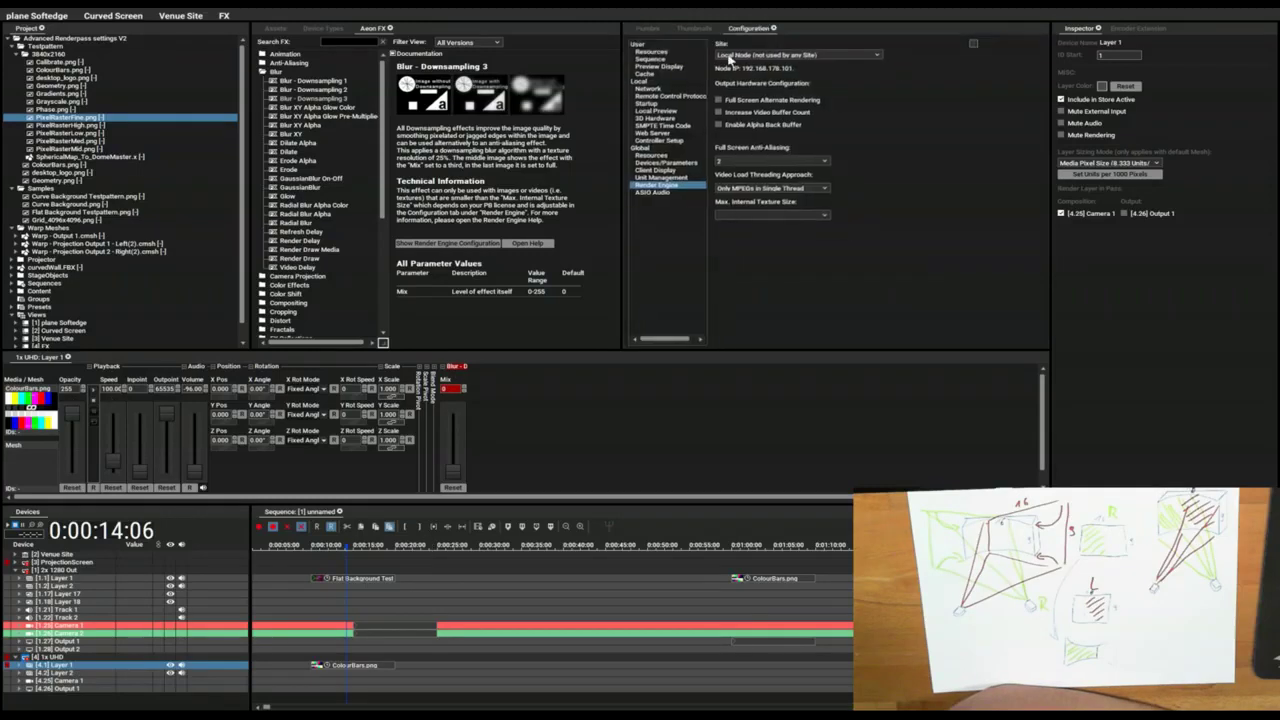
click(661, 178)
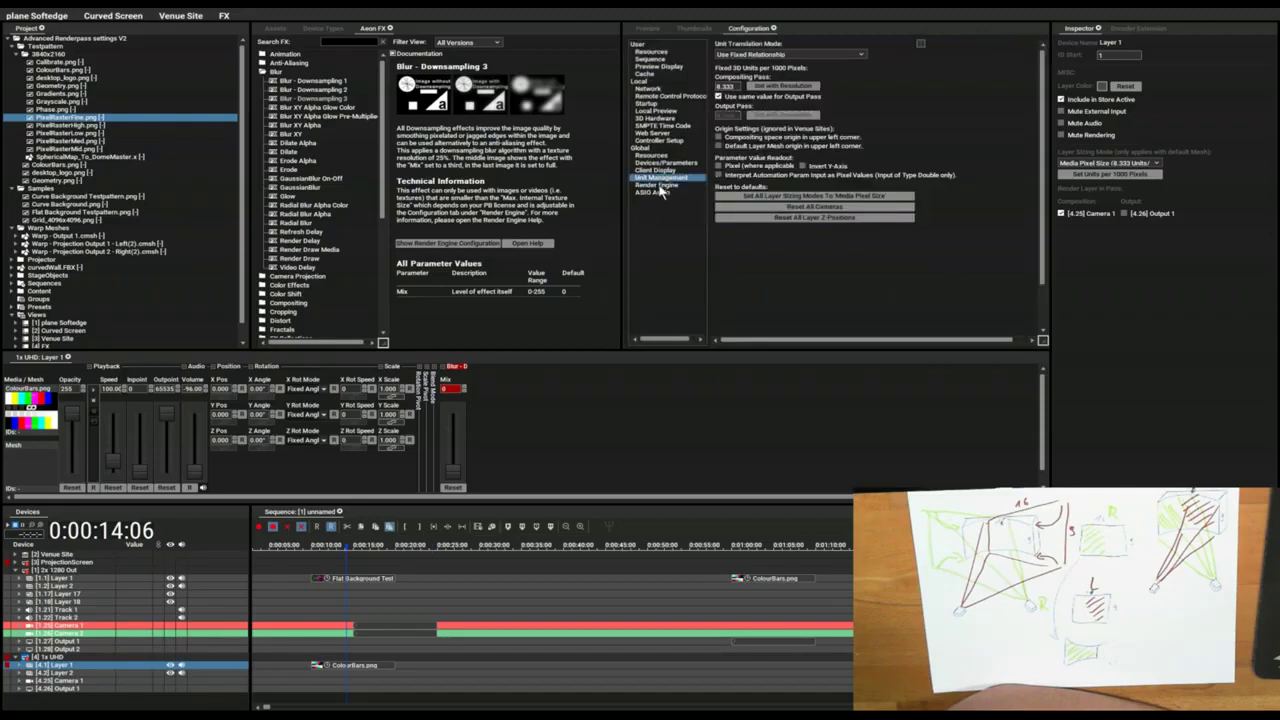
click(660, 186)
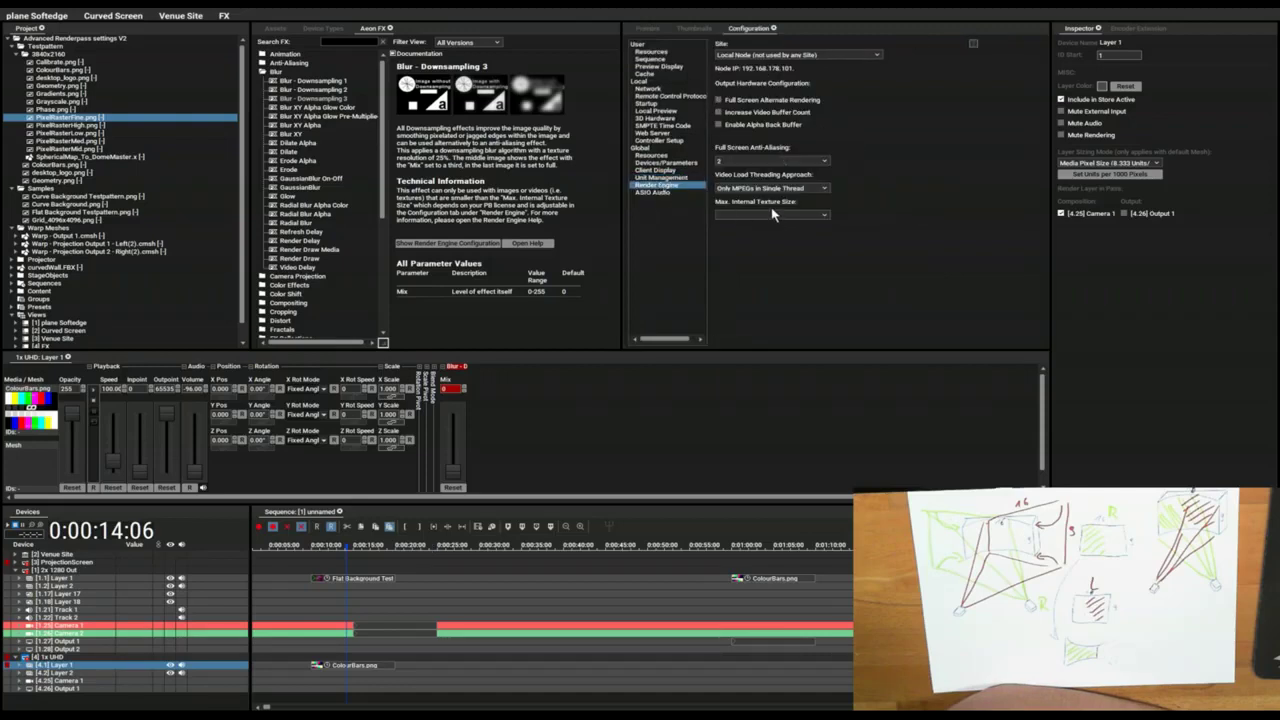
Step: Return to the Output 1 preview and reapply a Blur - Downsampling effect to Layer 1 of 1x UHD
click(650, 29)
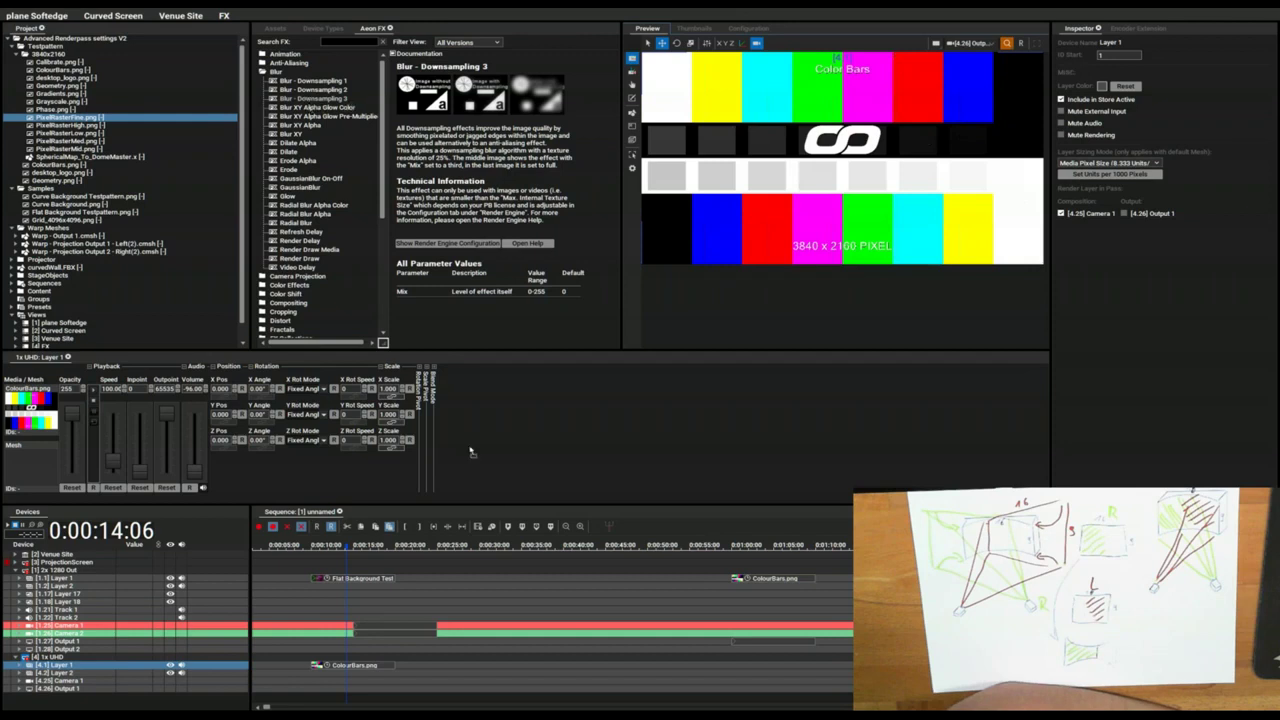
drag(474, 451, 476, 450)
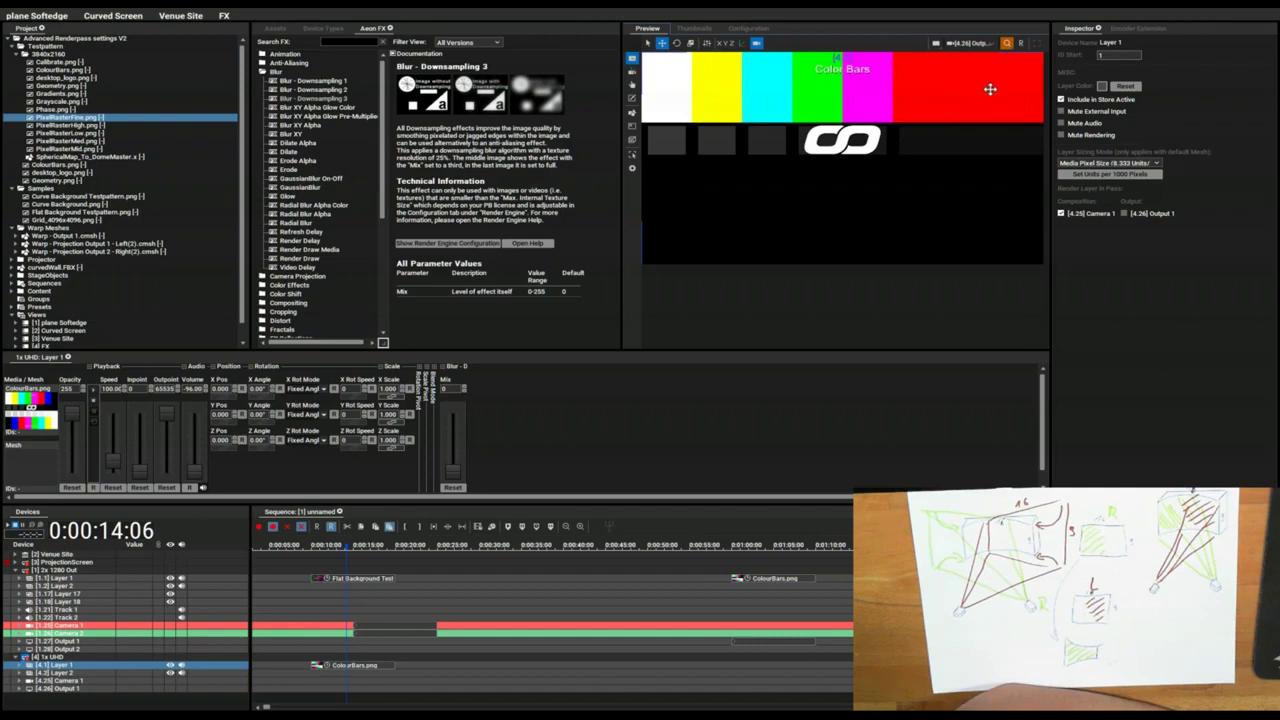
click(1059, 98)
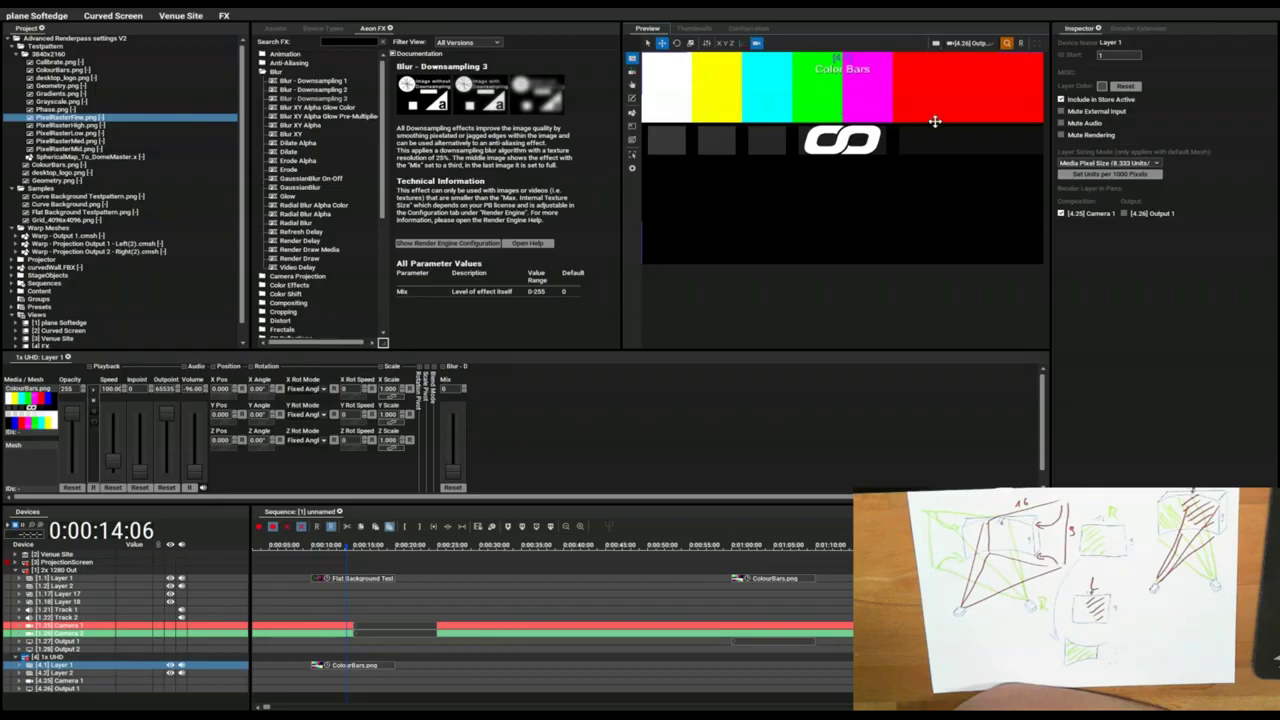
Step: Set the Render Engine's Max. Internal Texture Size to 4K (4096 x 2160) and the Mix of Layer 1's downsampling blur to 255
click(750, 31)
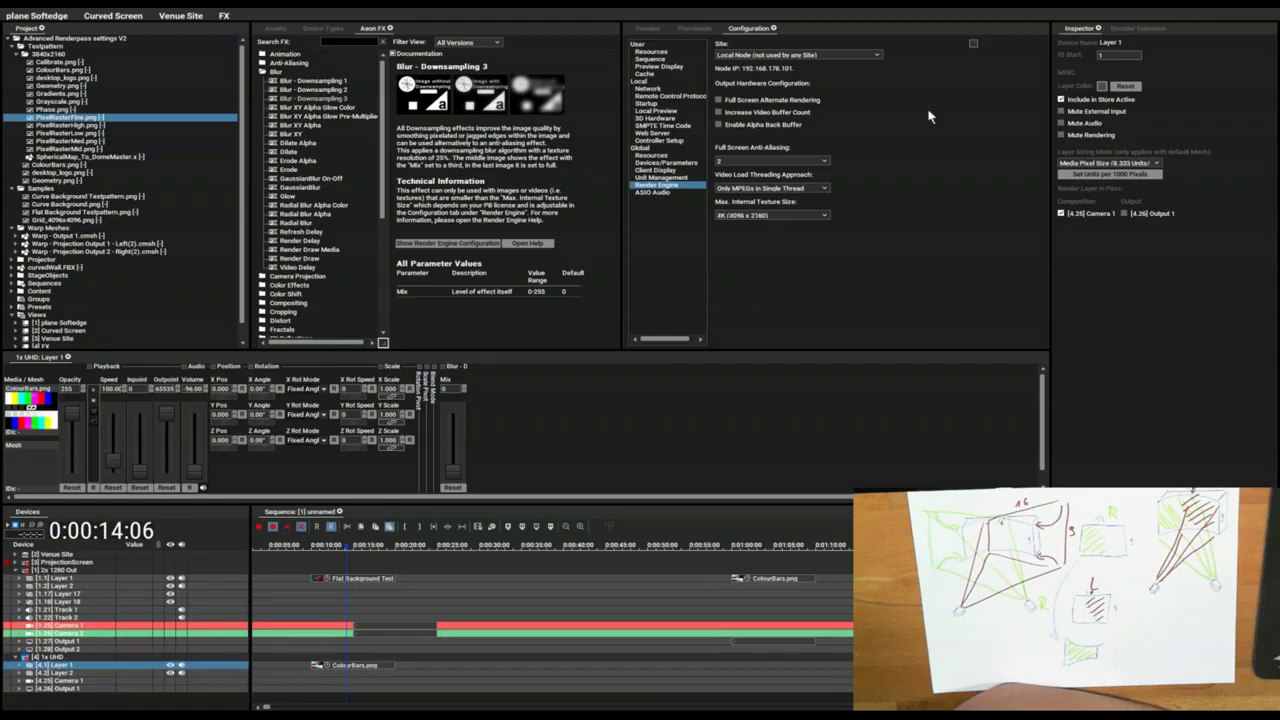
click(648, 30)
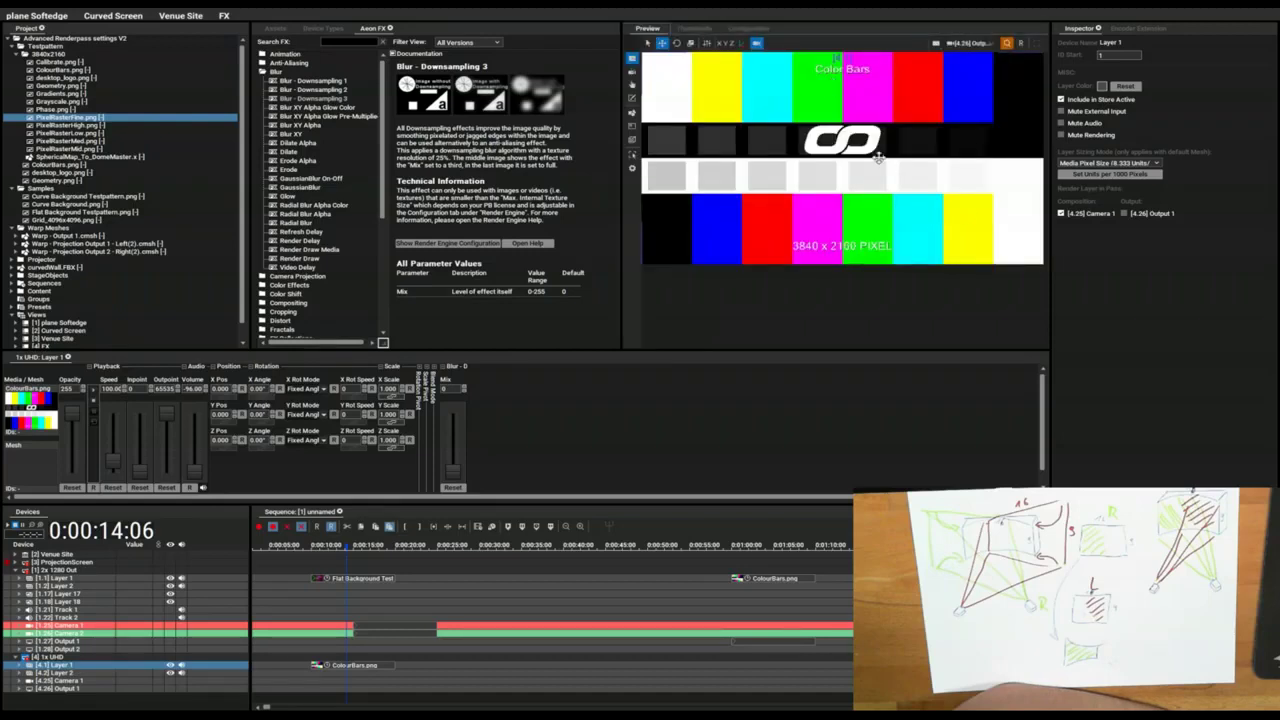
click(451, 486)
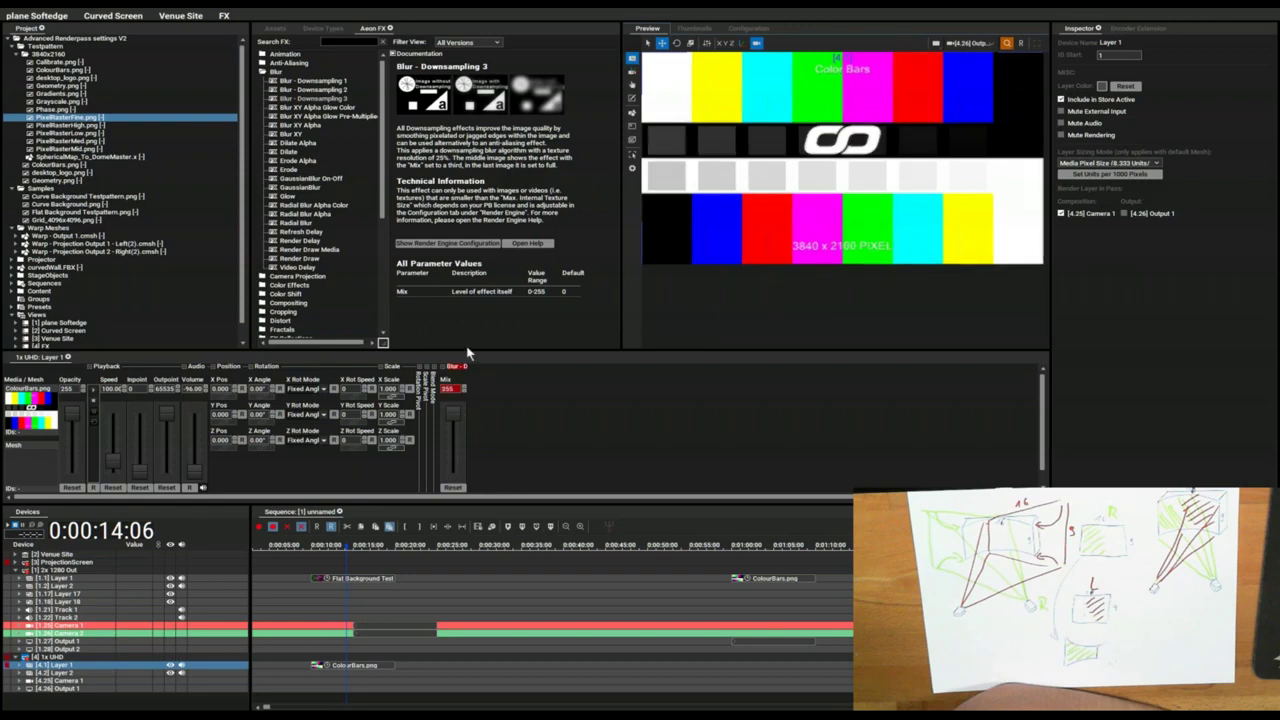
drag(459, 564, 624, 336)
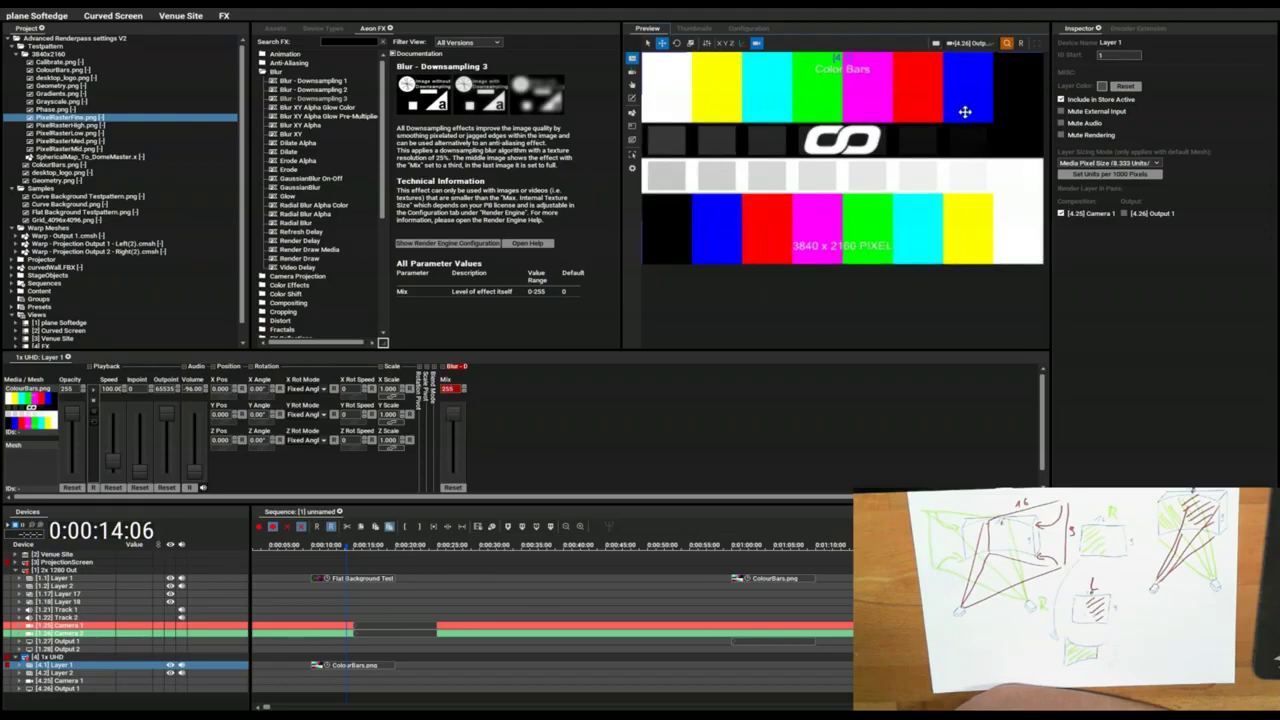